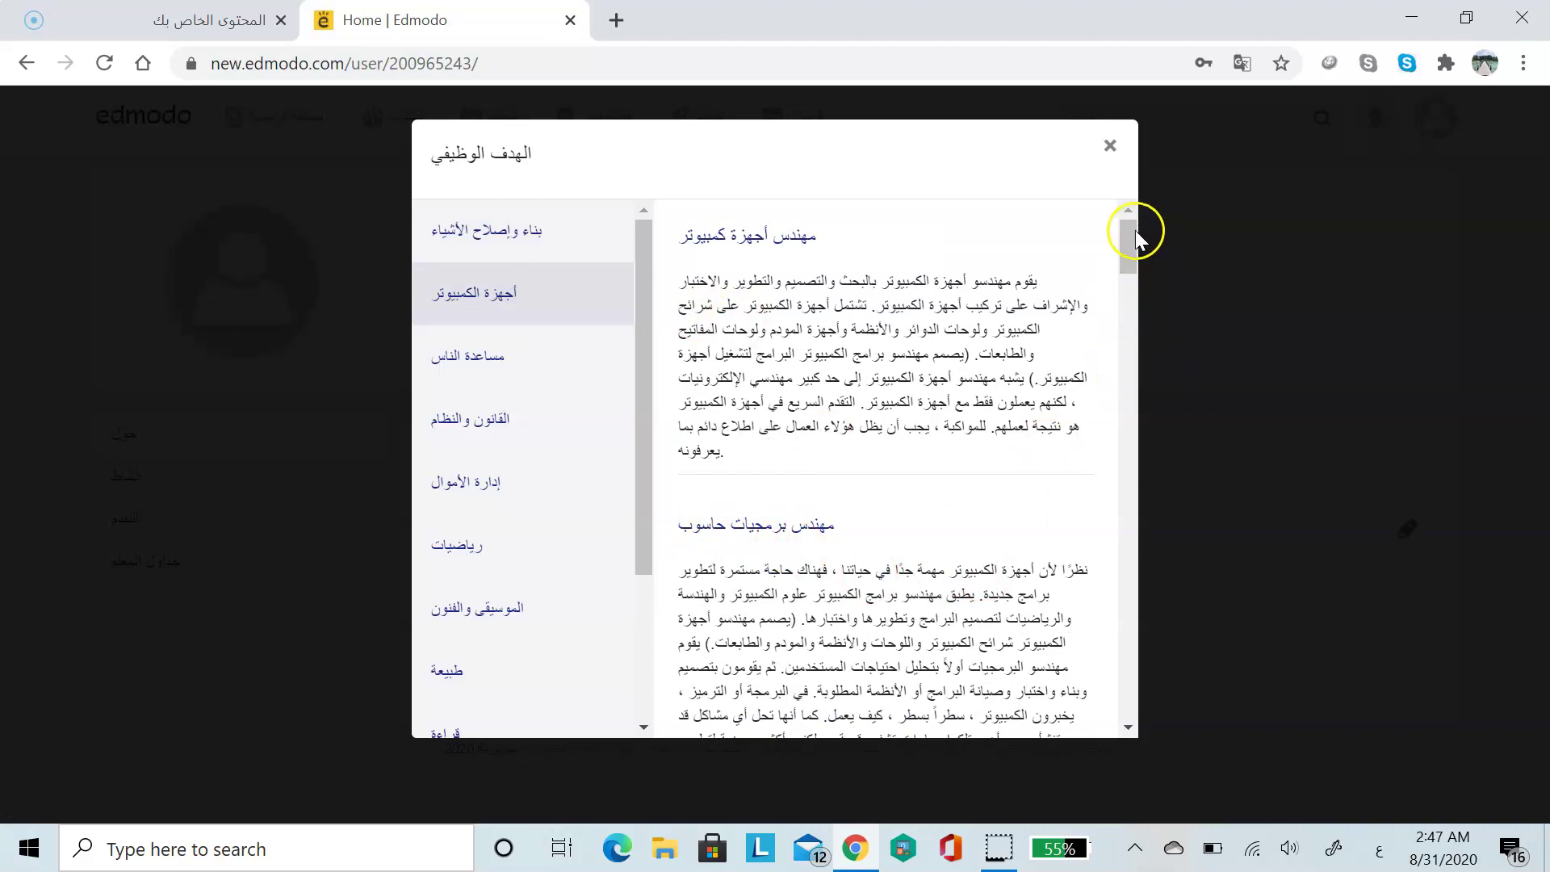
# Browse the career categories and set the career goal to جيش from the القانون والنظام category
pyautogui.moveTo(1127, 235); pyautogui.dragTo(1135, 341)
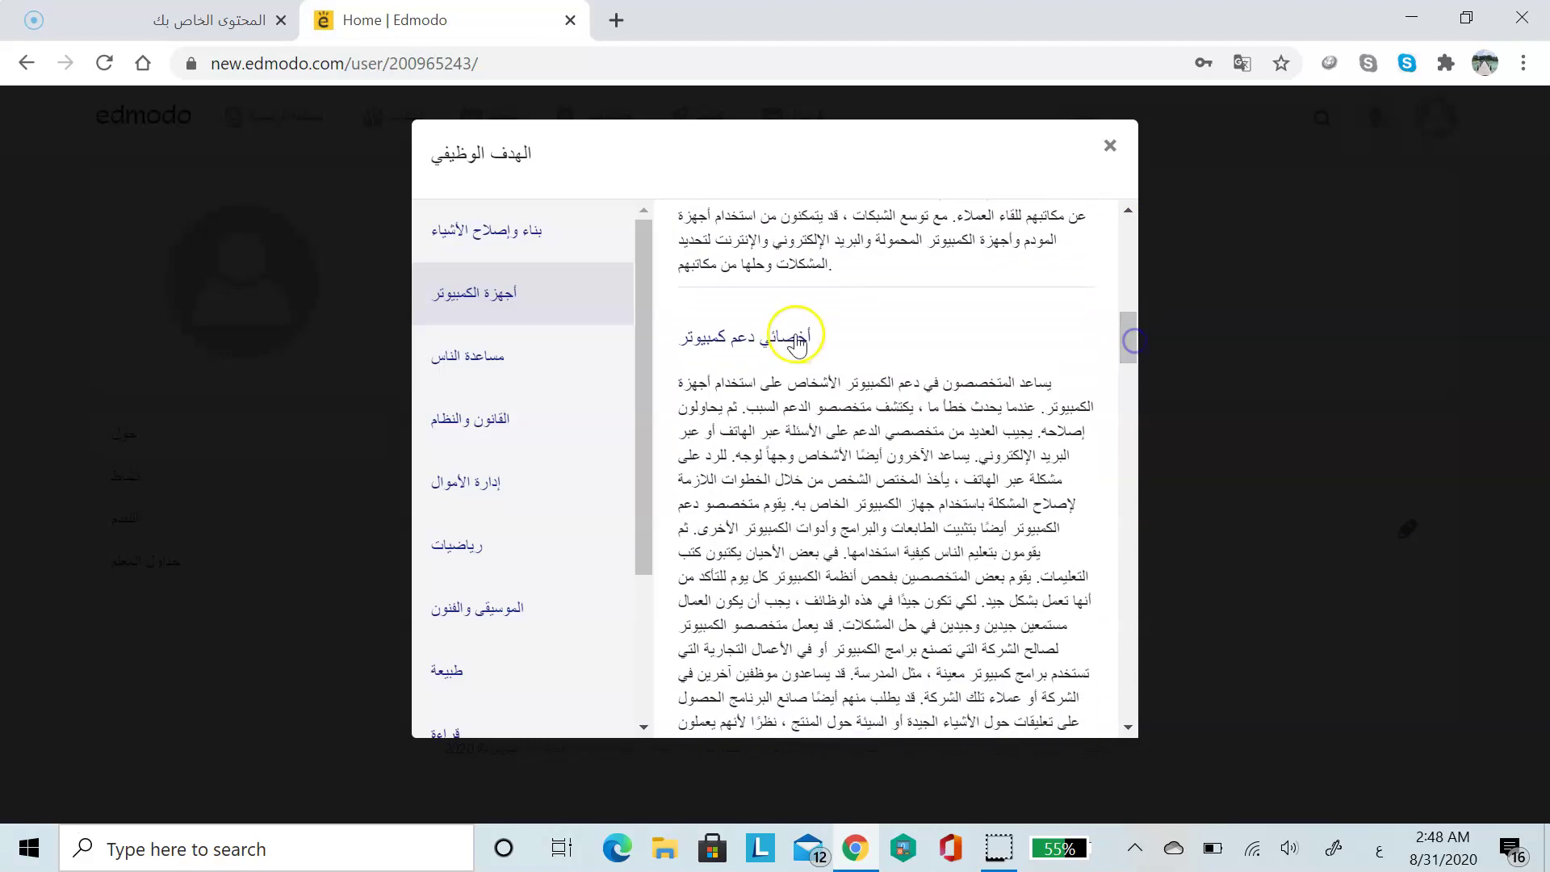
pyautogui.click(503, 358)
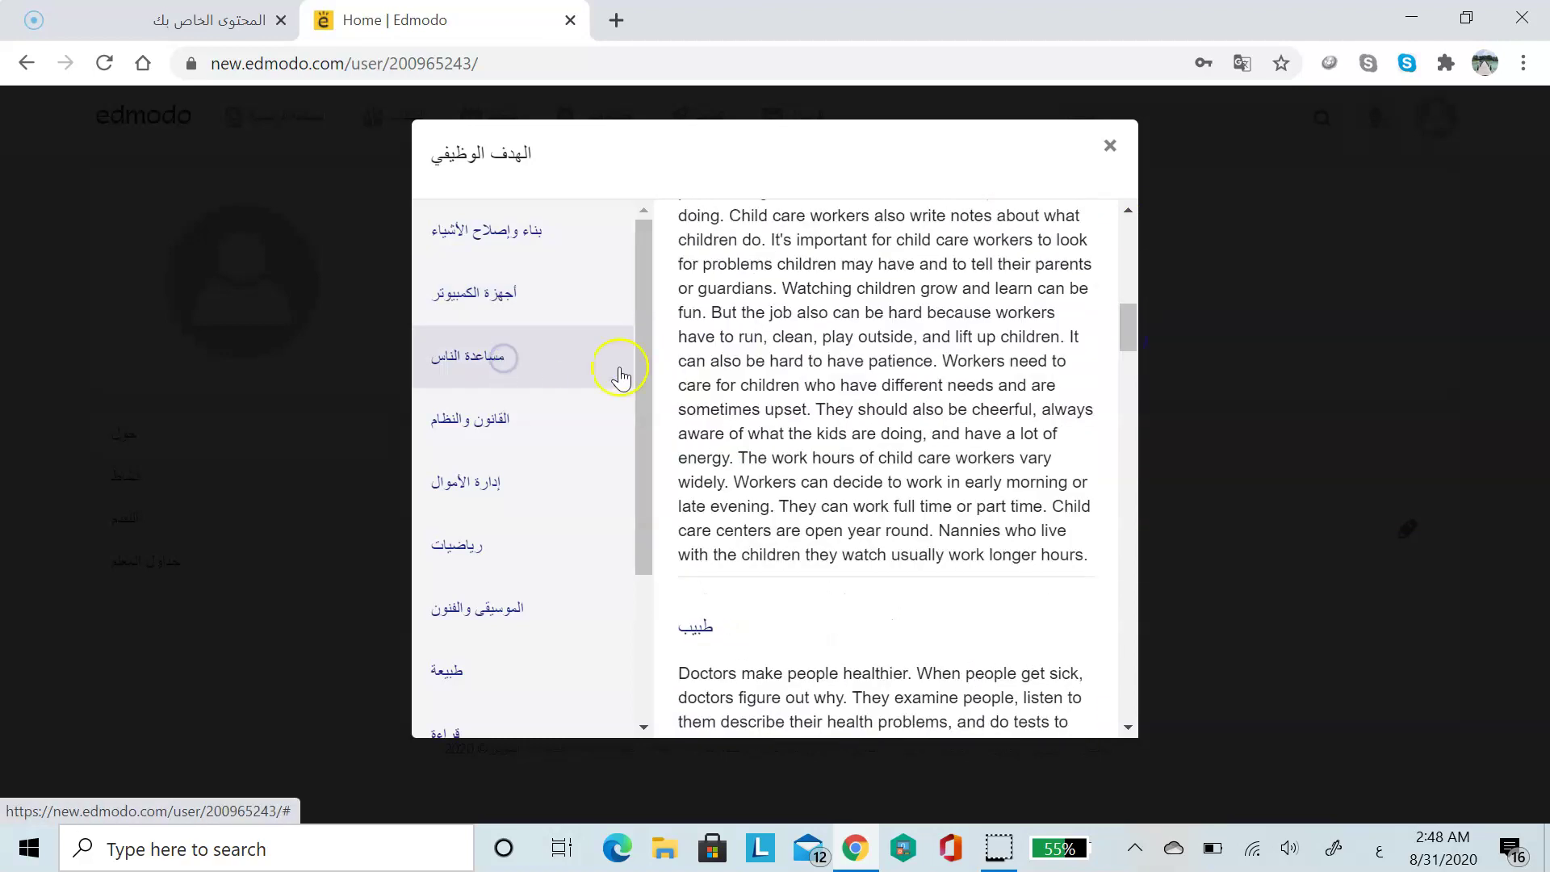
pyautogui.moveTo(644, 379); pyautogui.dragTo(648, 537)
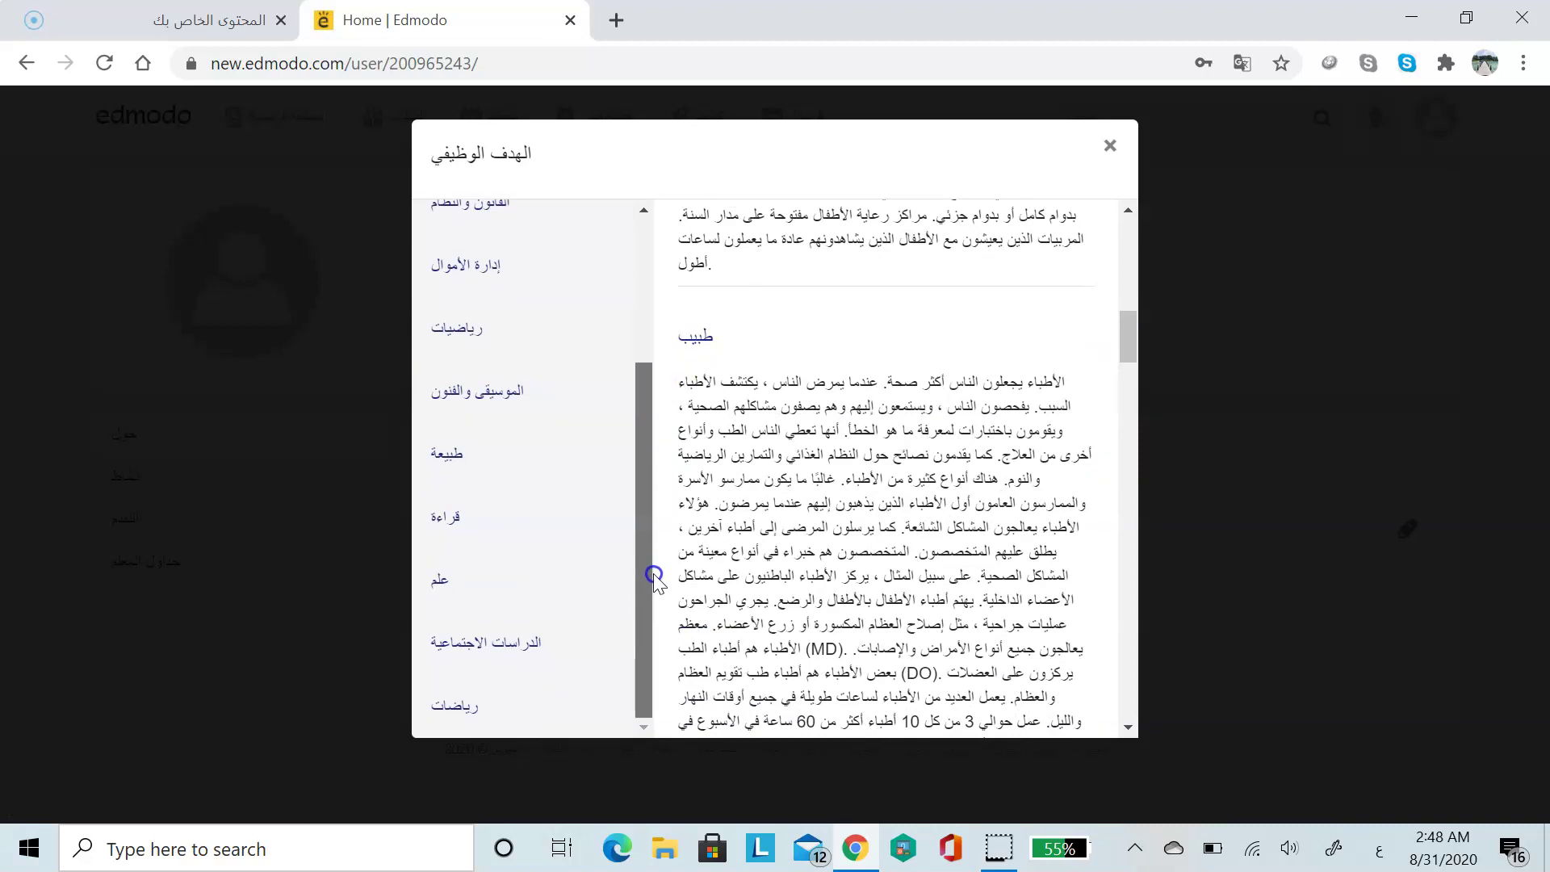
pyautogui.click(523, 656)
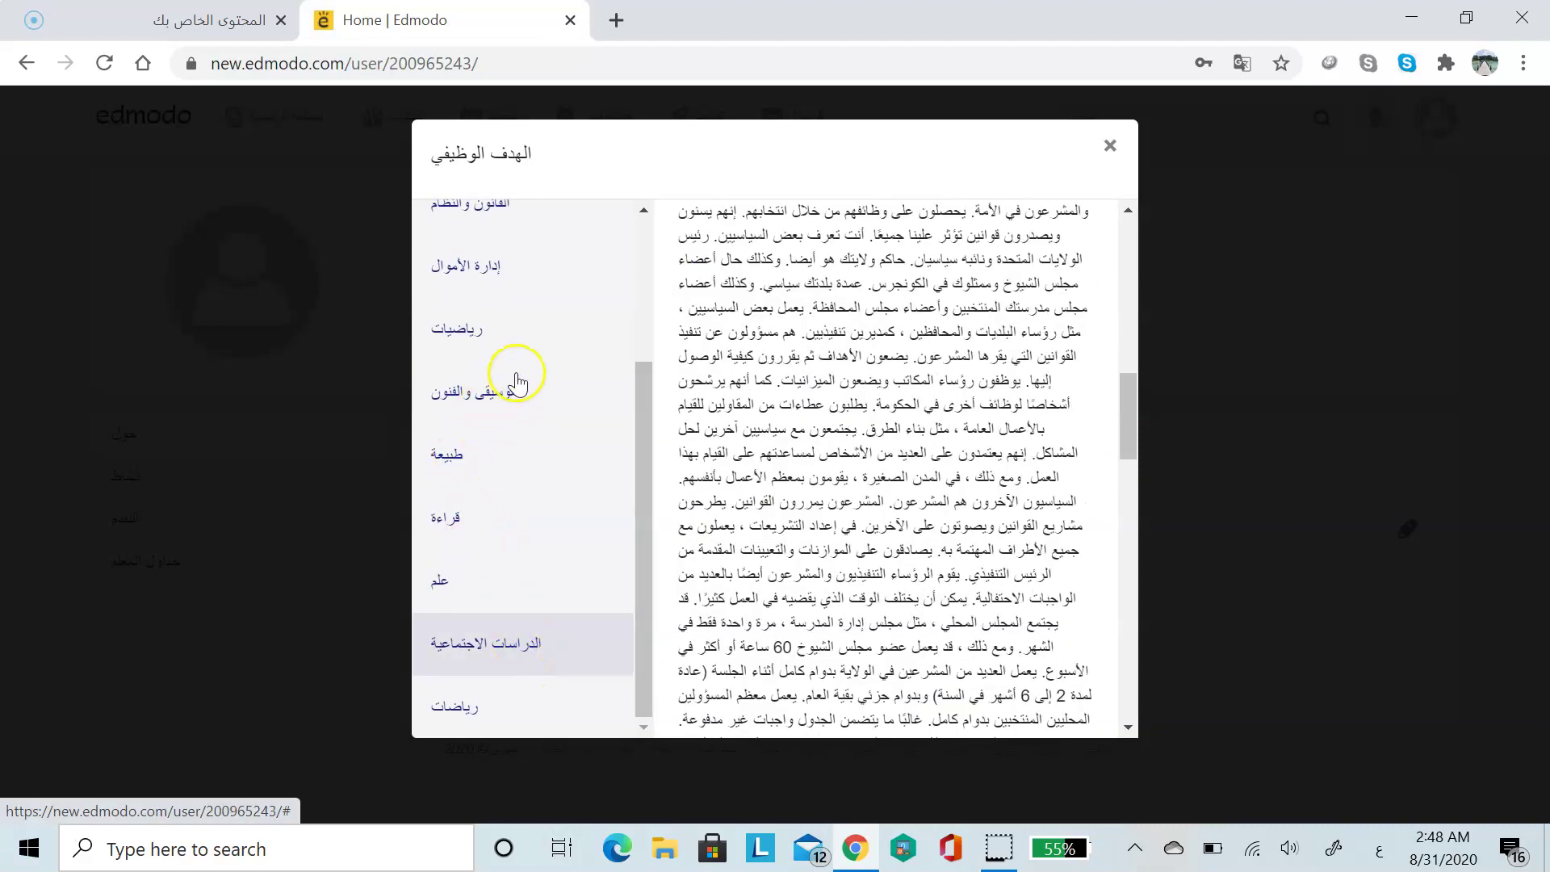
pyautogui.click(502, 283)
pyautogui.click(587, 220)
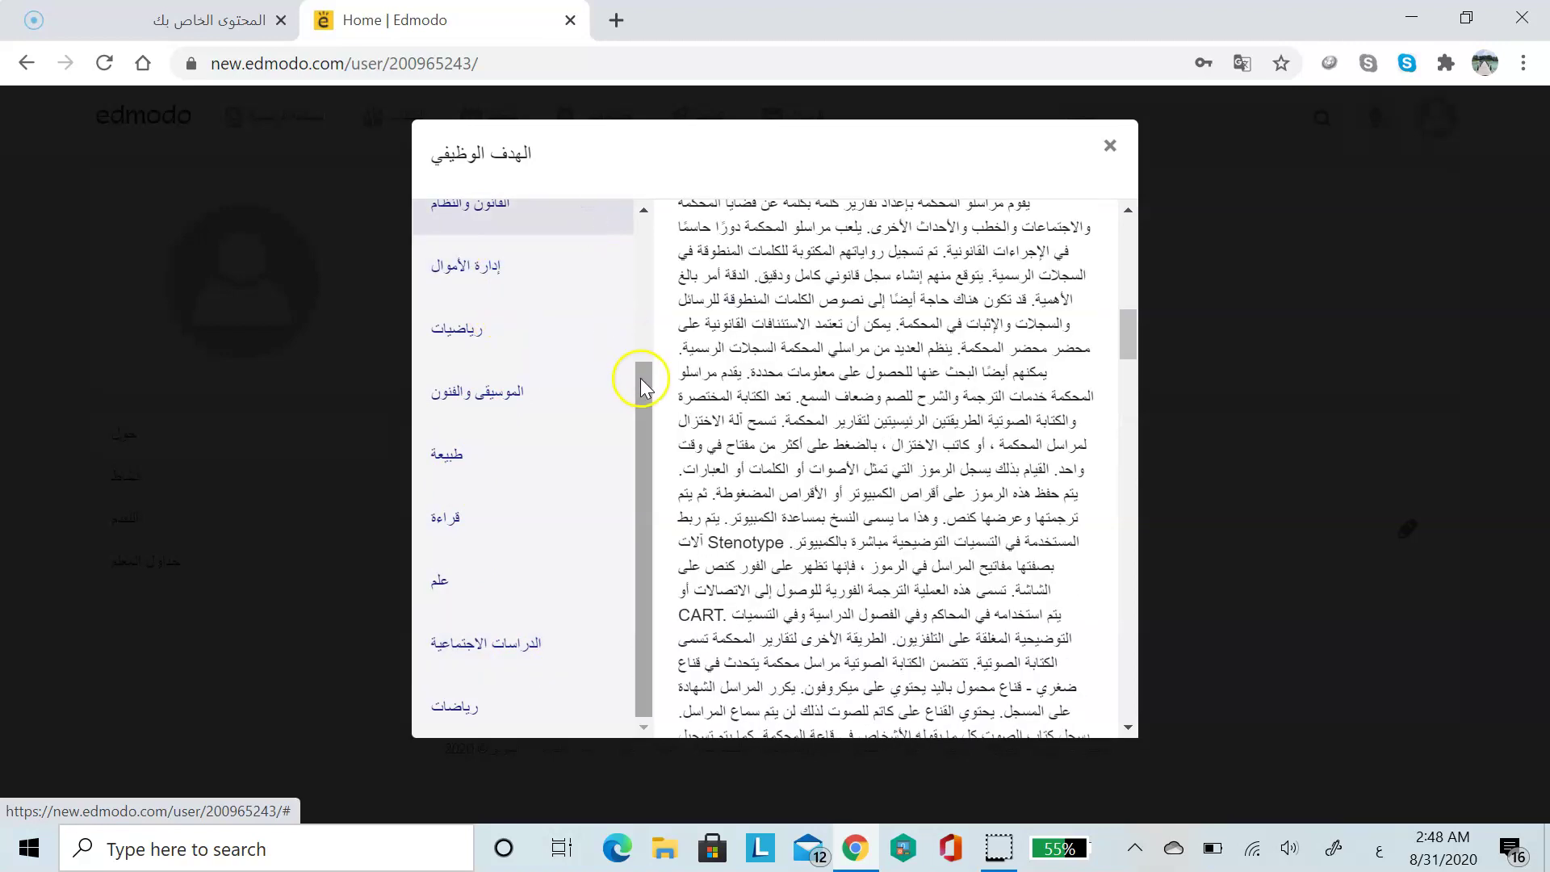
pyautogui.moveTo(1124, 342); pyautogui.dragTo(1120, 209)
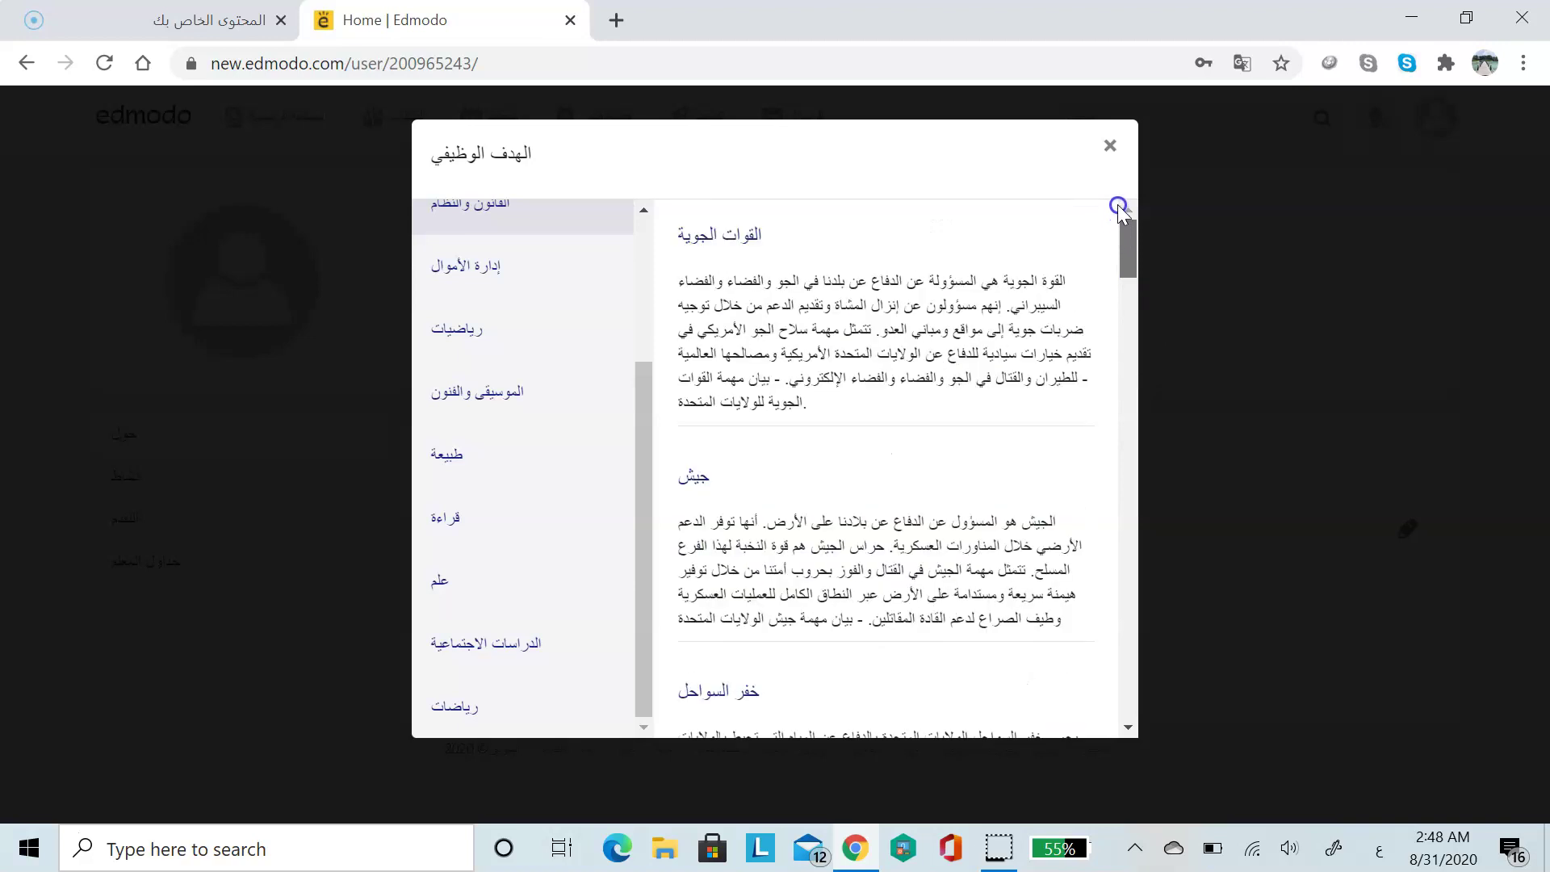
pyautogui.click(694, 484)
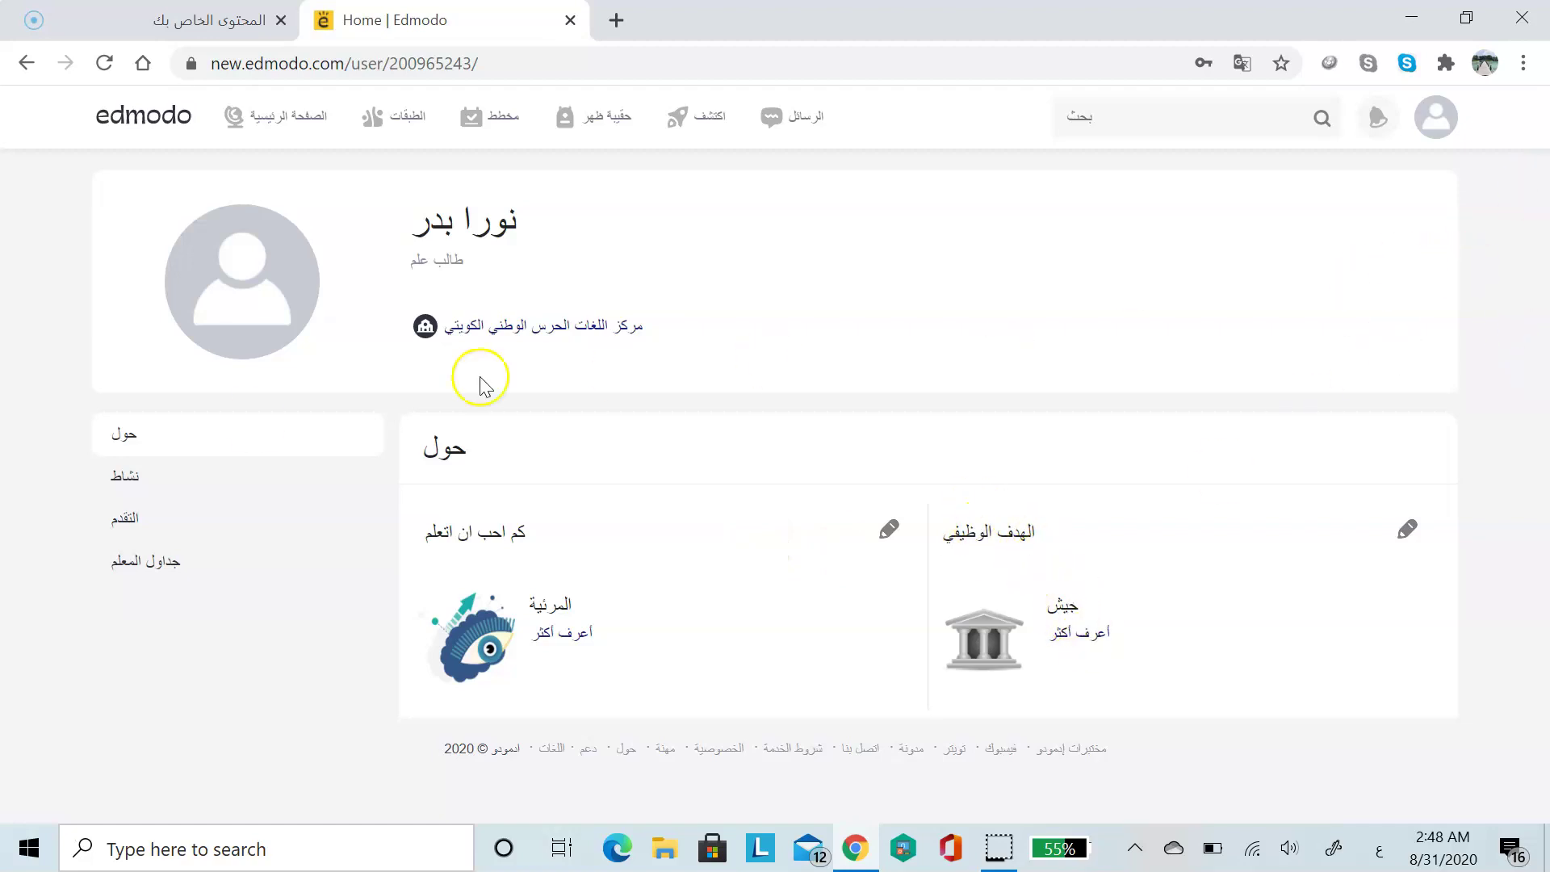
# Review the profile's activity posts and replies, and examine the class grade and badges in the progress section
pyautogui.click(121, 477)
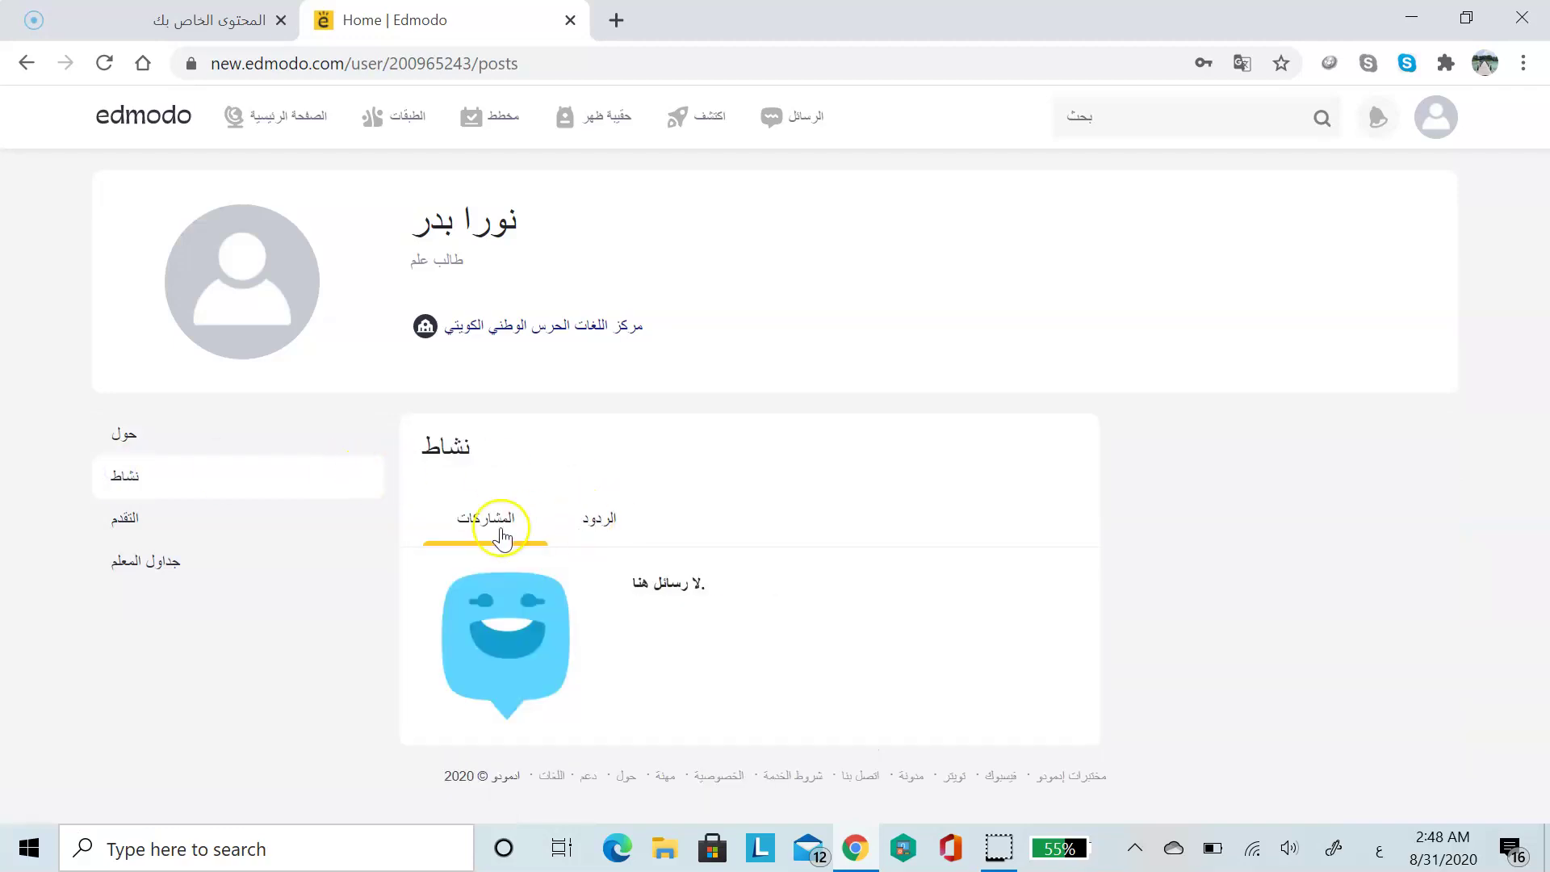
pyautogui.click(609, 529)
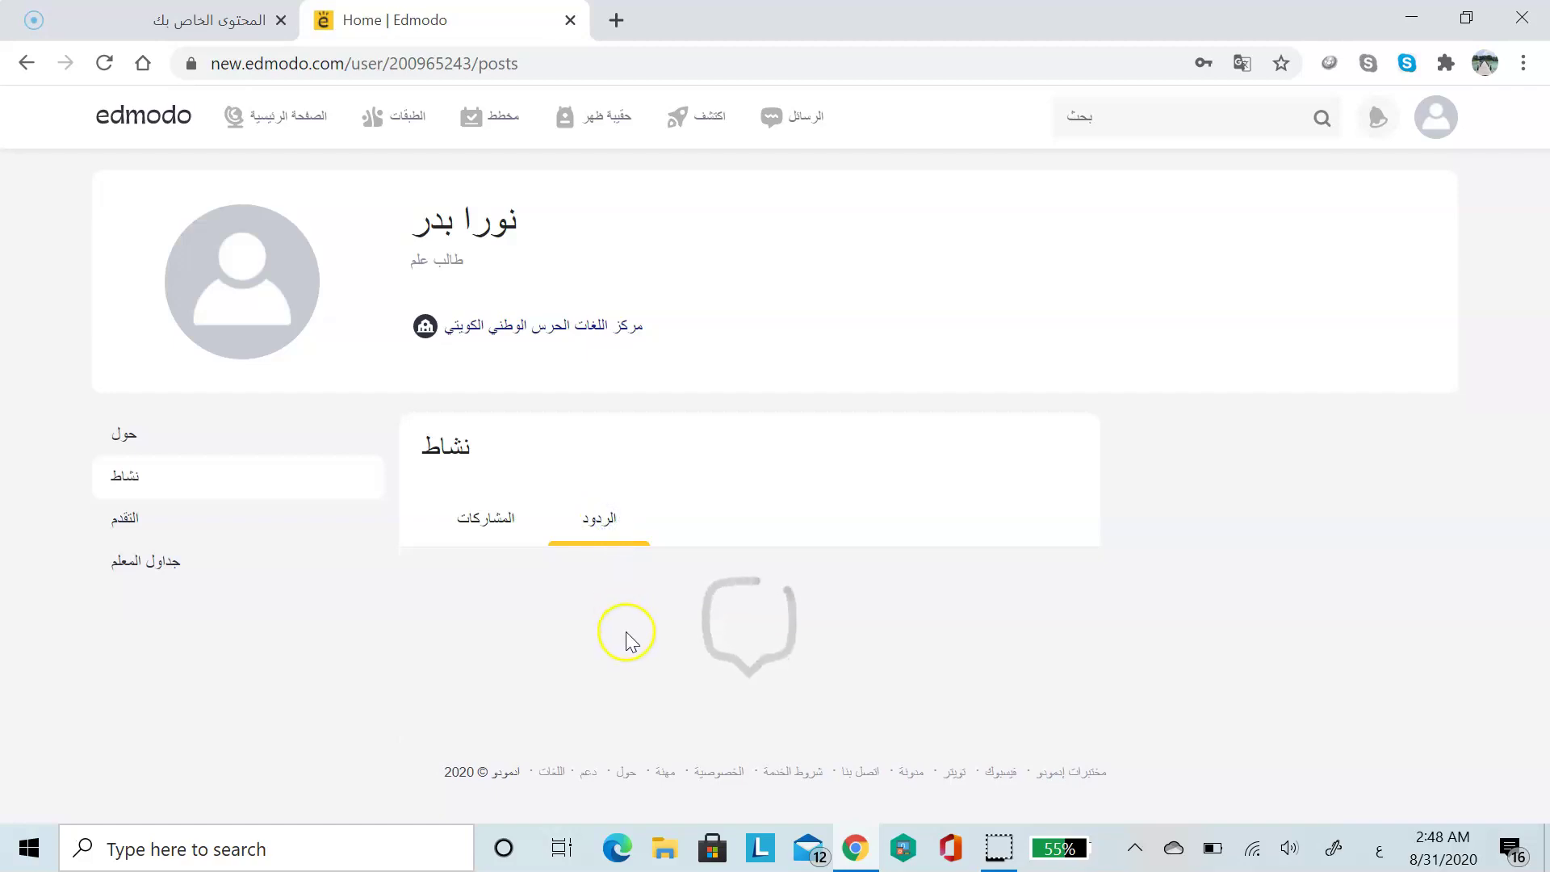
pyautogui.click(133, 523)
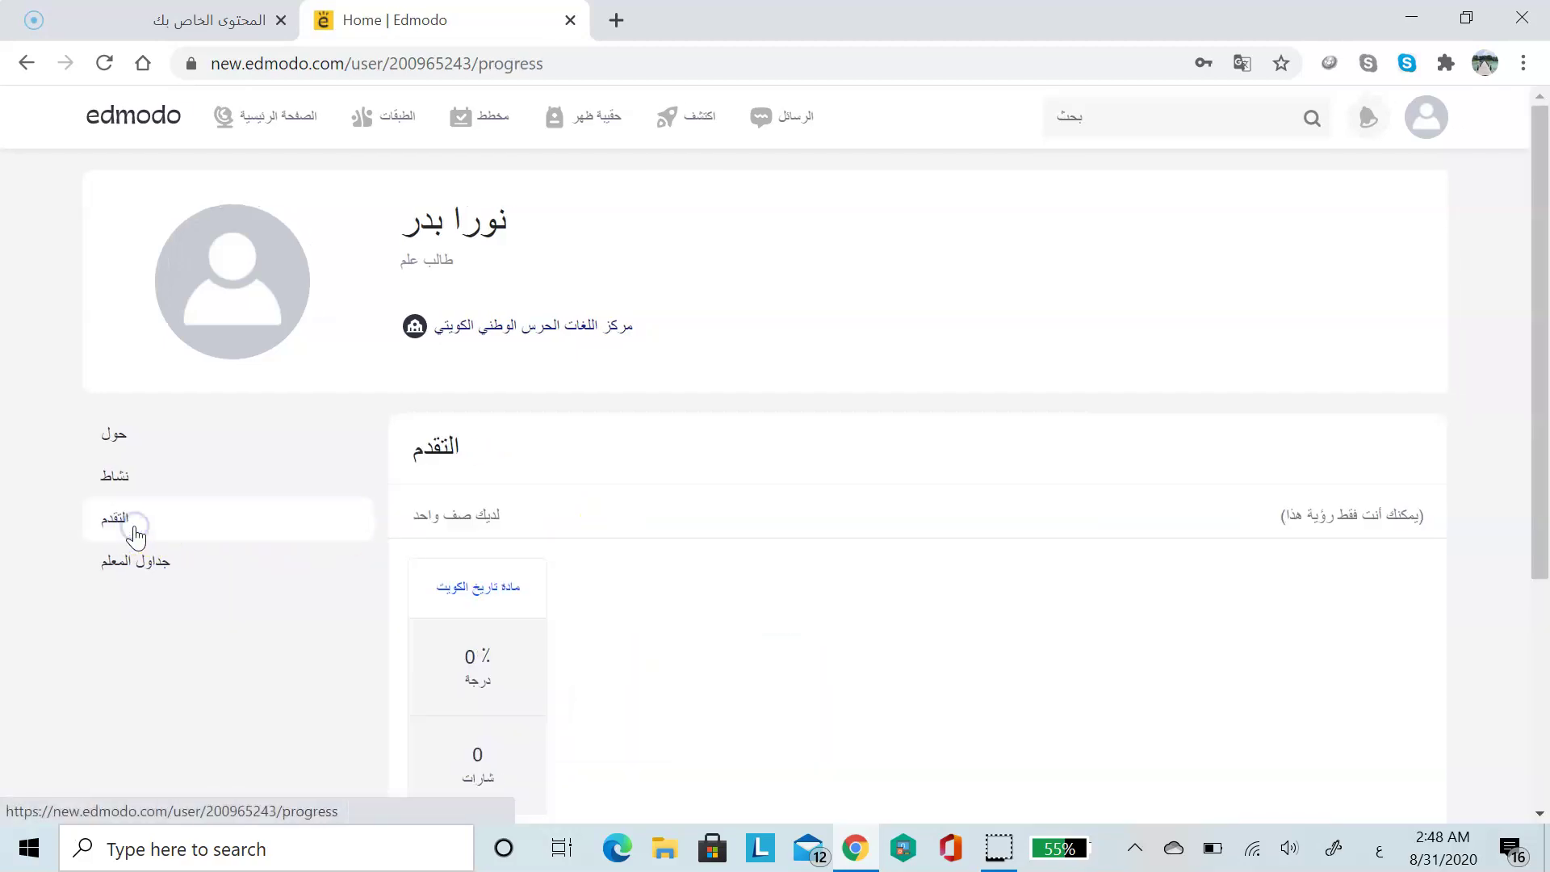
pyautogui.moveTo(1542, 181); pyautogui.dragTo(1542, 298)
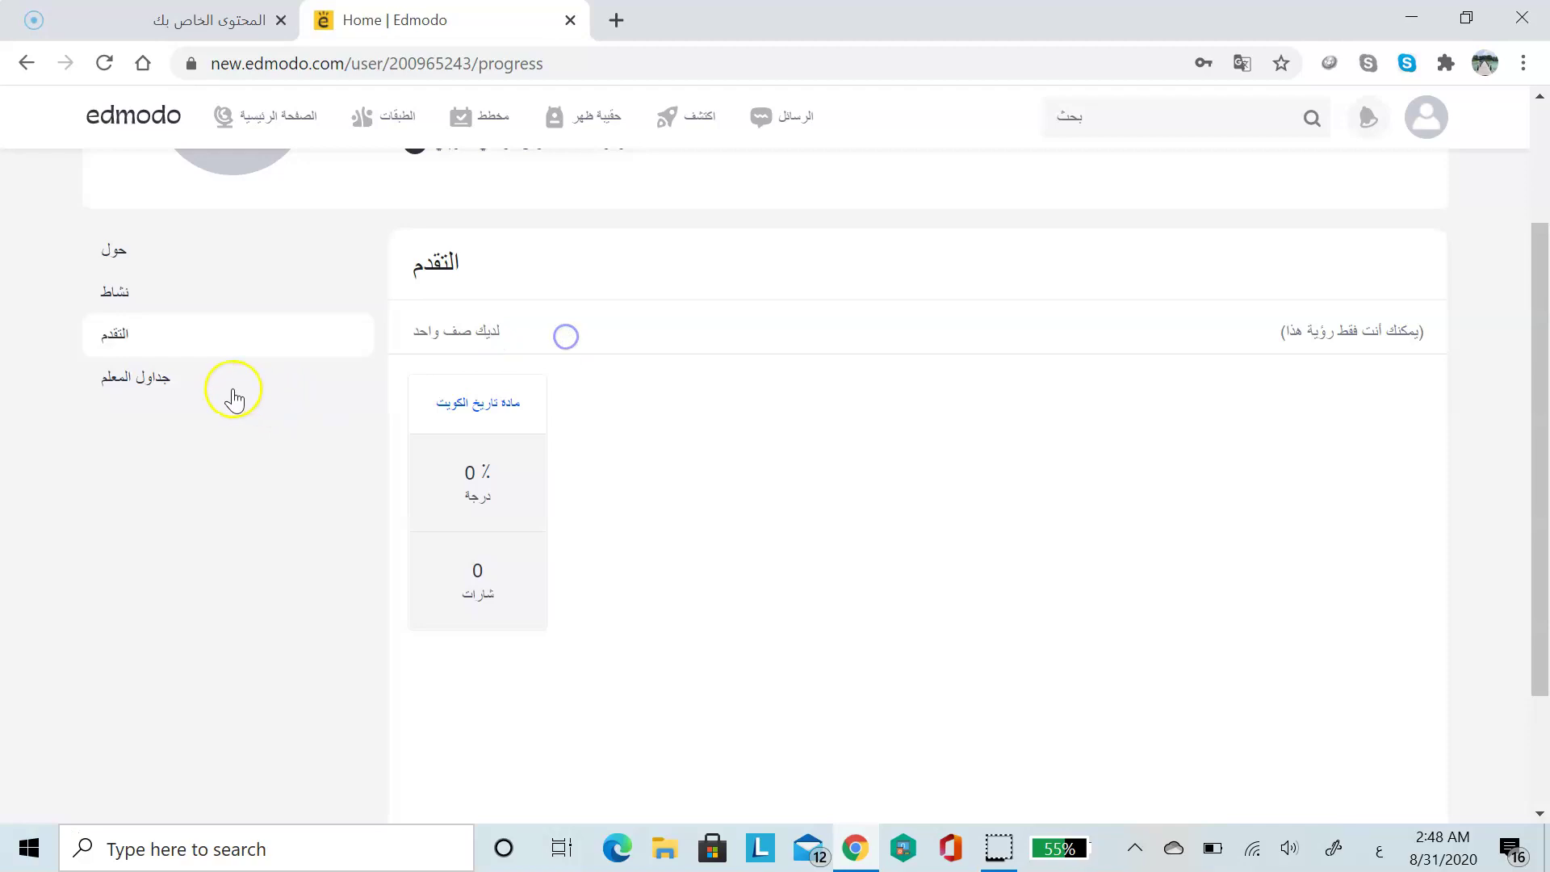
# Open the teacher schedules section of the profile and request the listed teacher's schedule
pyautogui.click(152, 383)
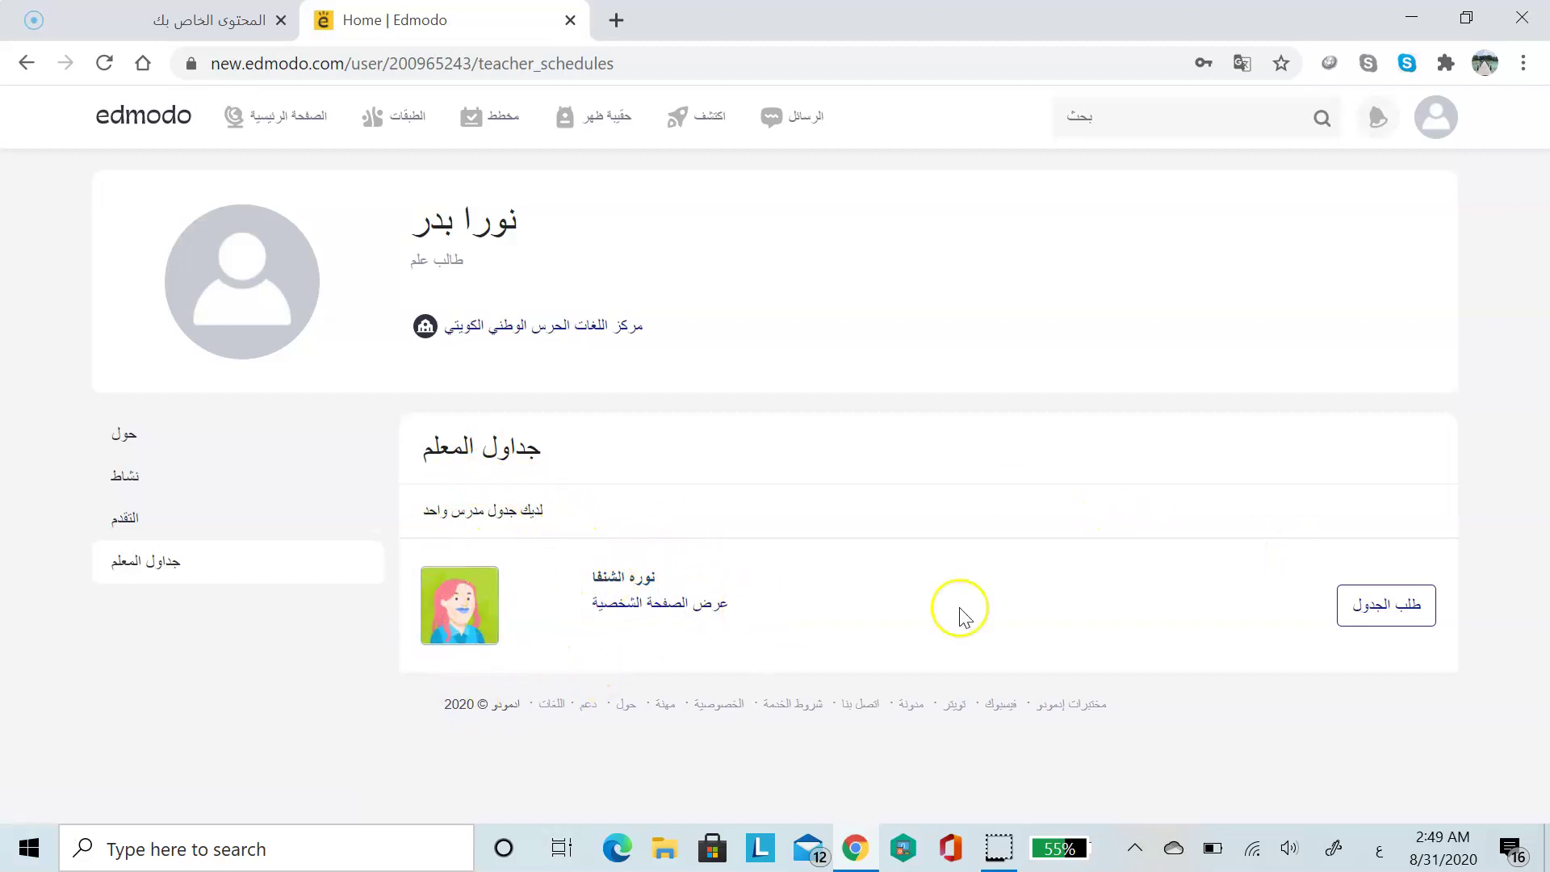
pyautogui.click(1338, 602)
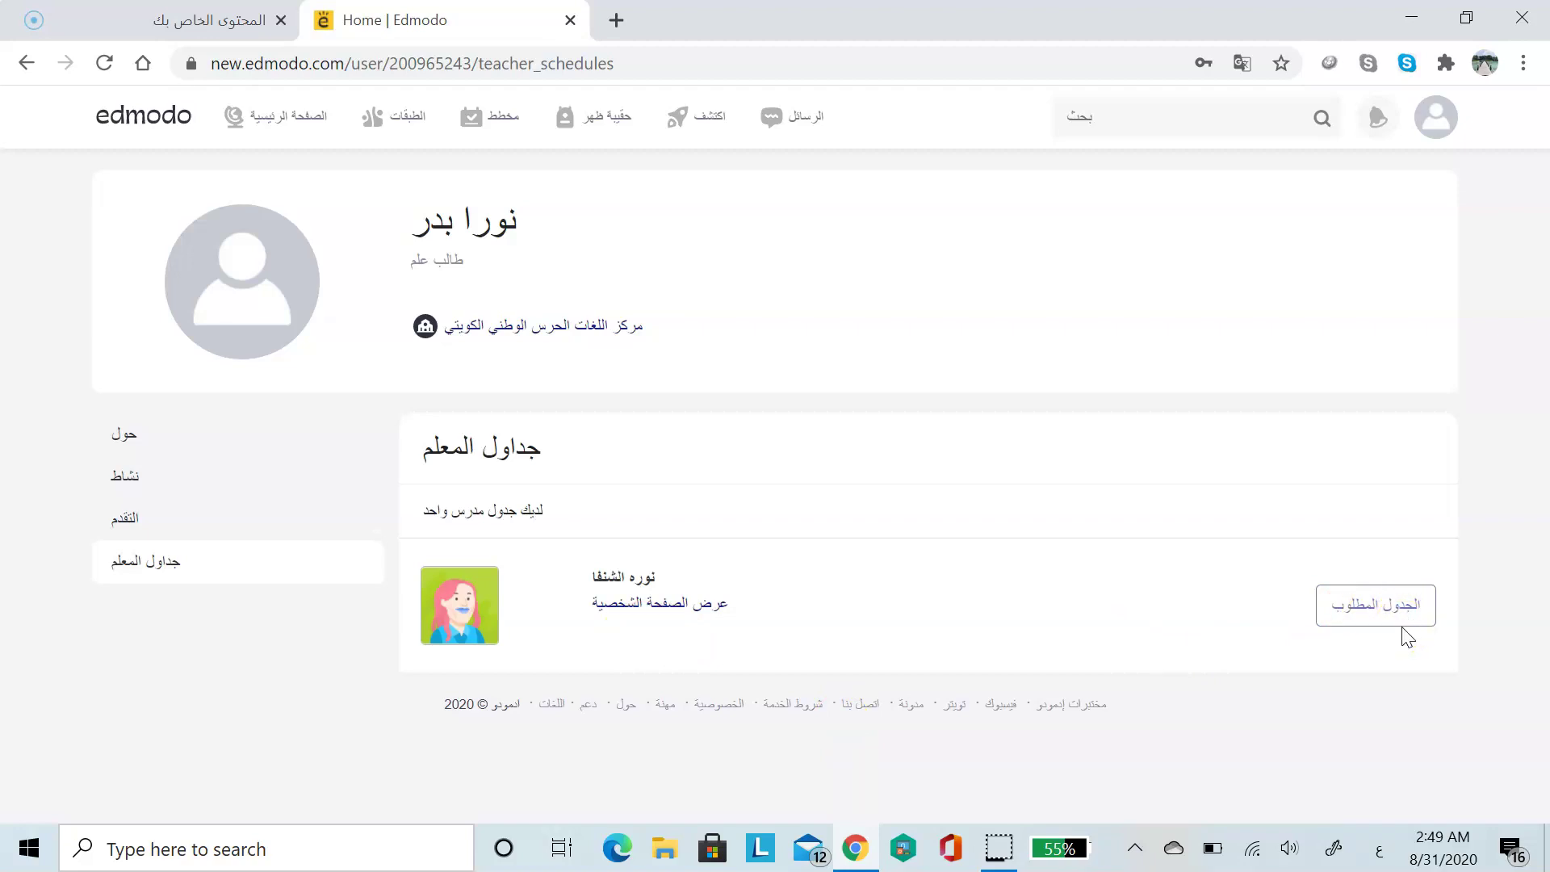
# Start changing the profile picture and verify the account password with the saved login
pyautogui.click(244, 273)
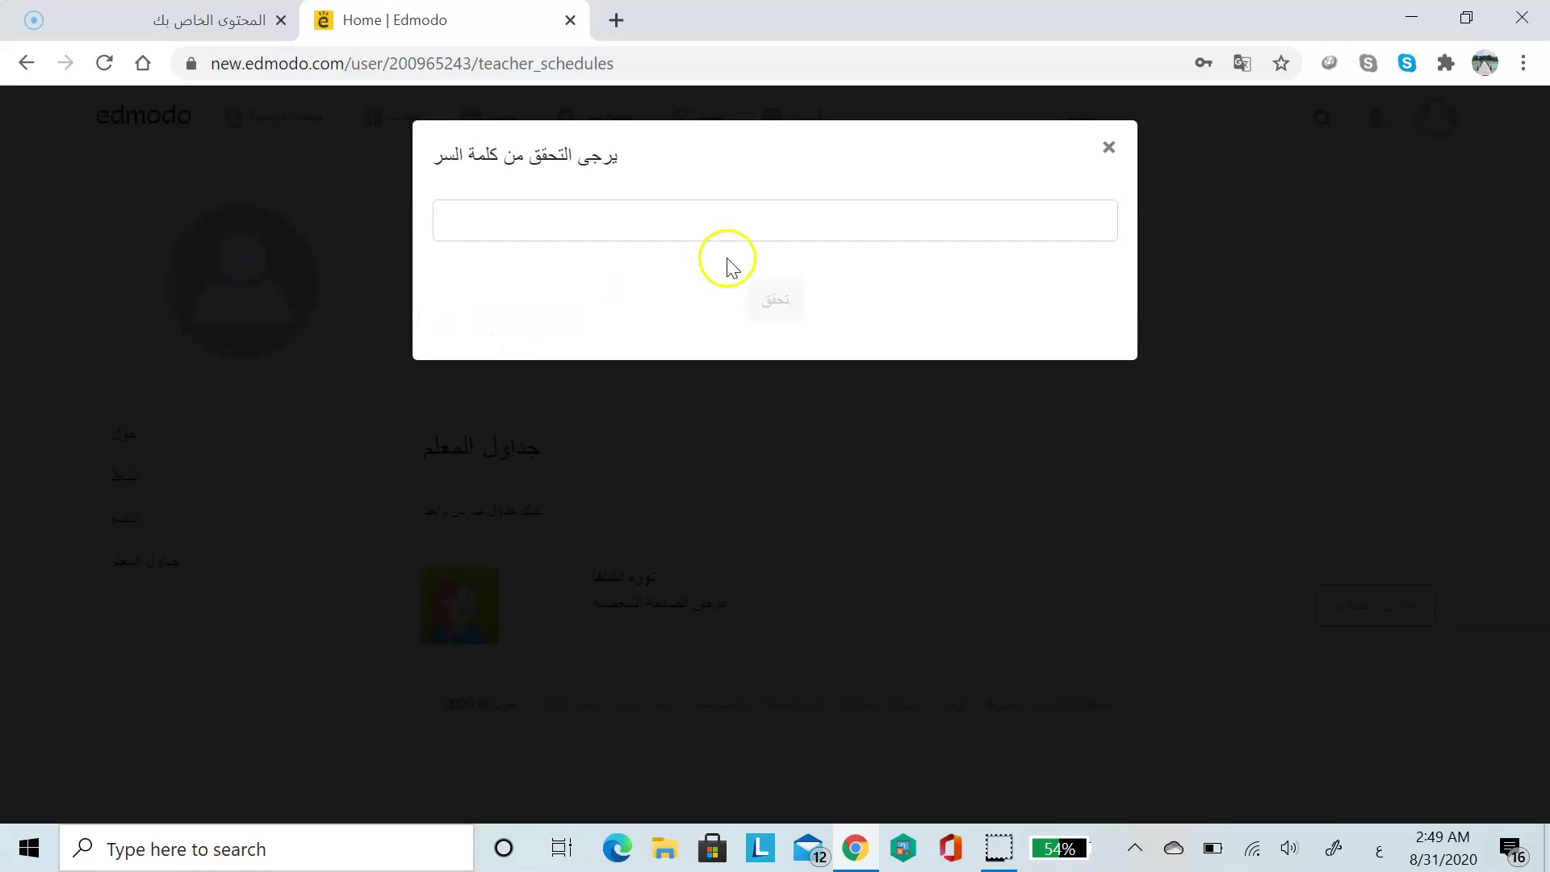
pyautogui.click(636, 226)
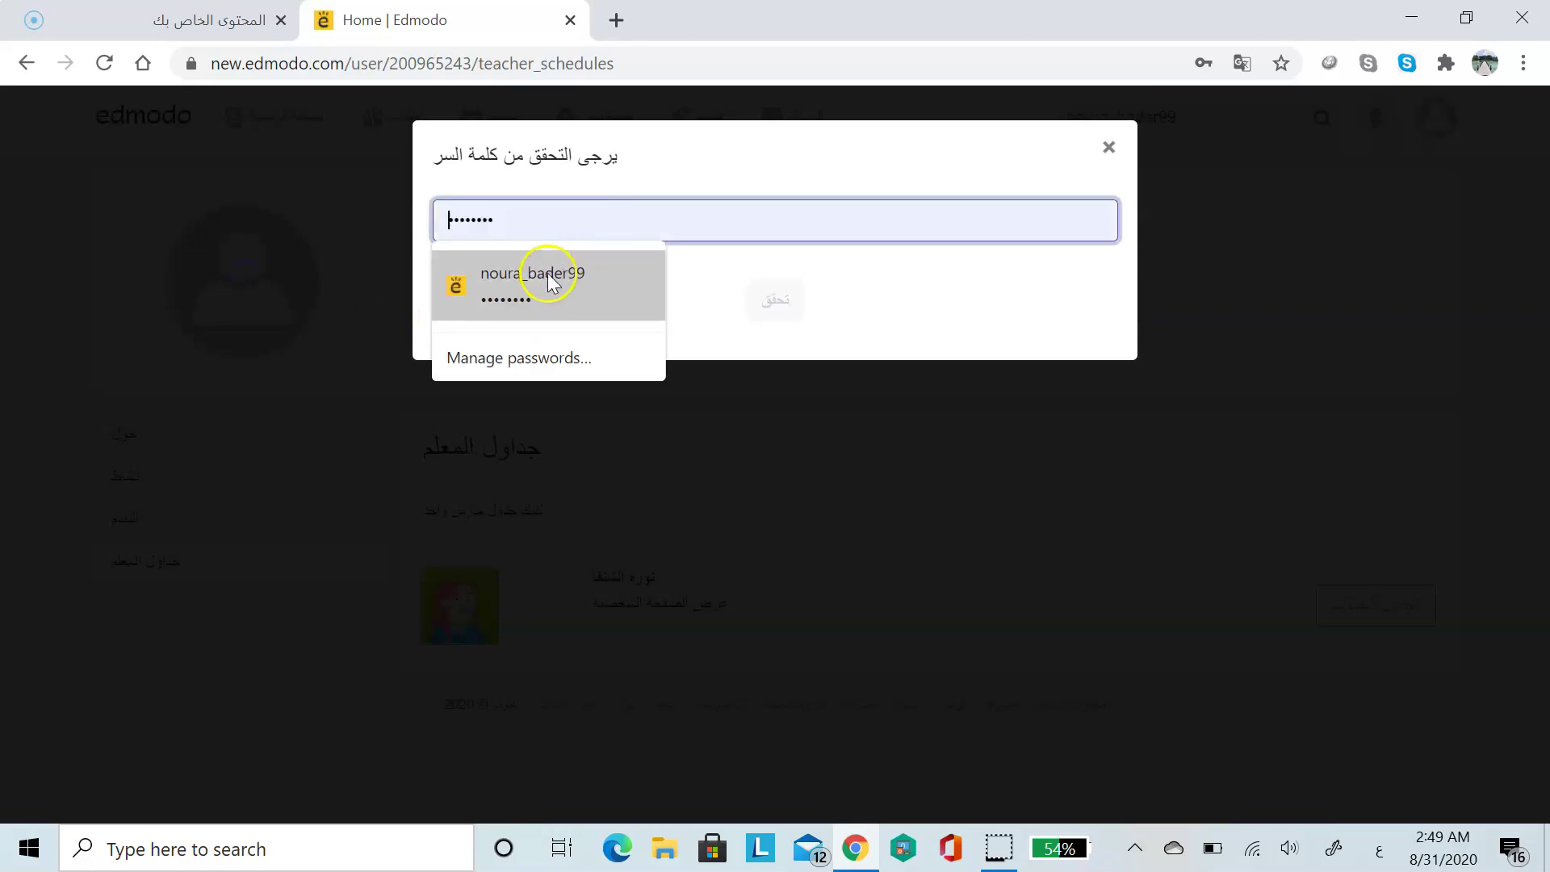
pyautogui.click(547, 275)
pyautogui.click(791, 308)
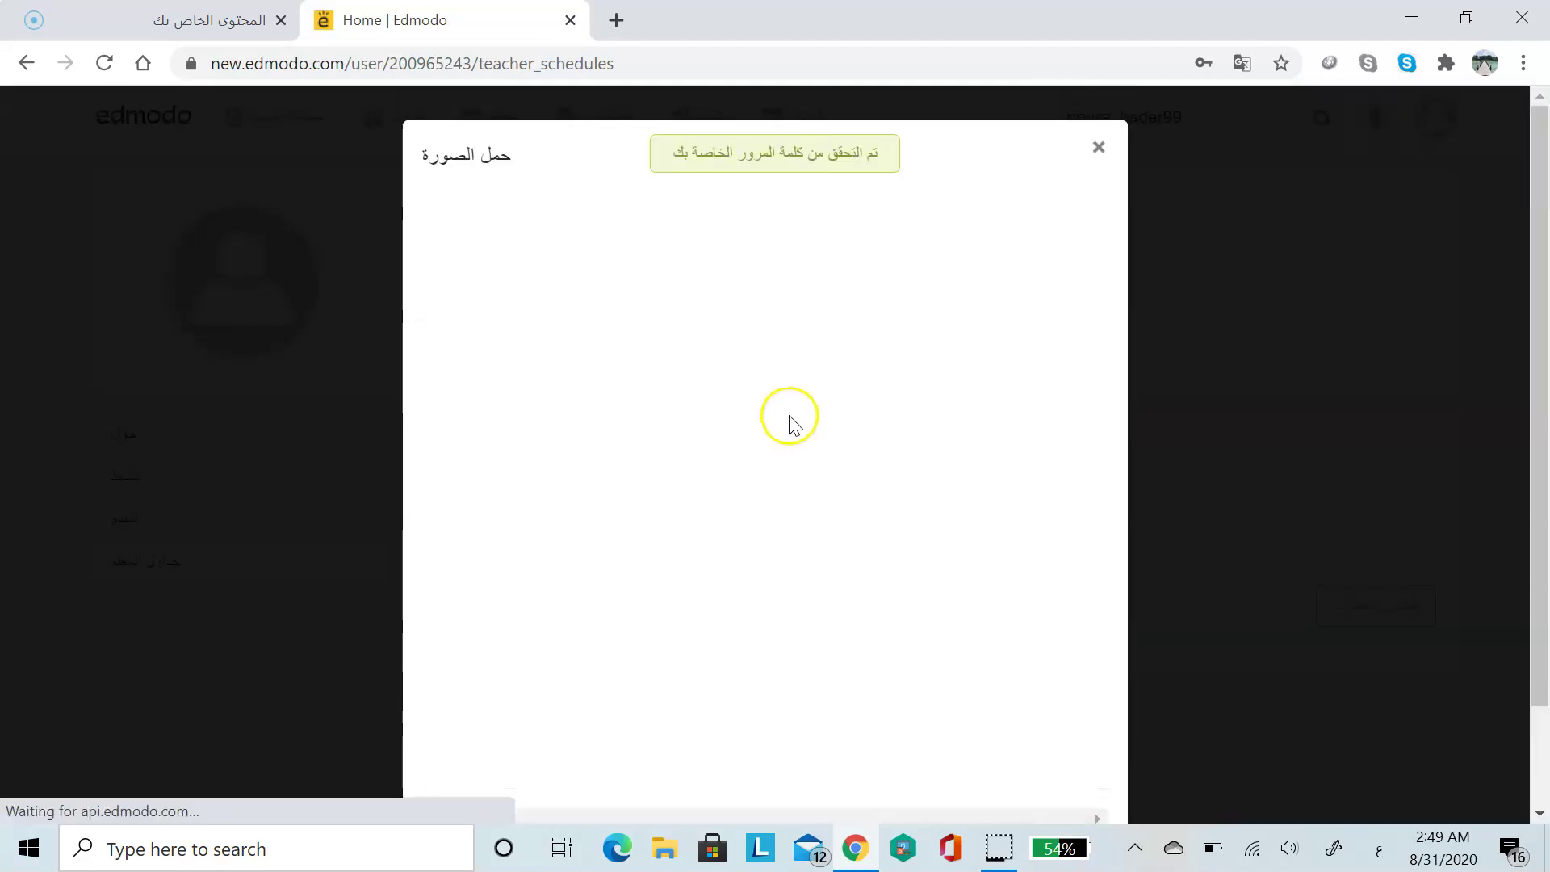
# Select the photo option for the profile picture, and open the avatar personalization editor
pyautogui.hotkey('ctrl', 'a')
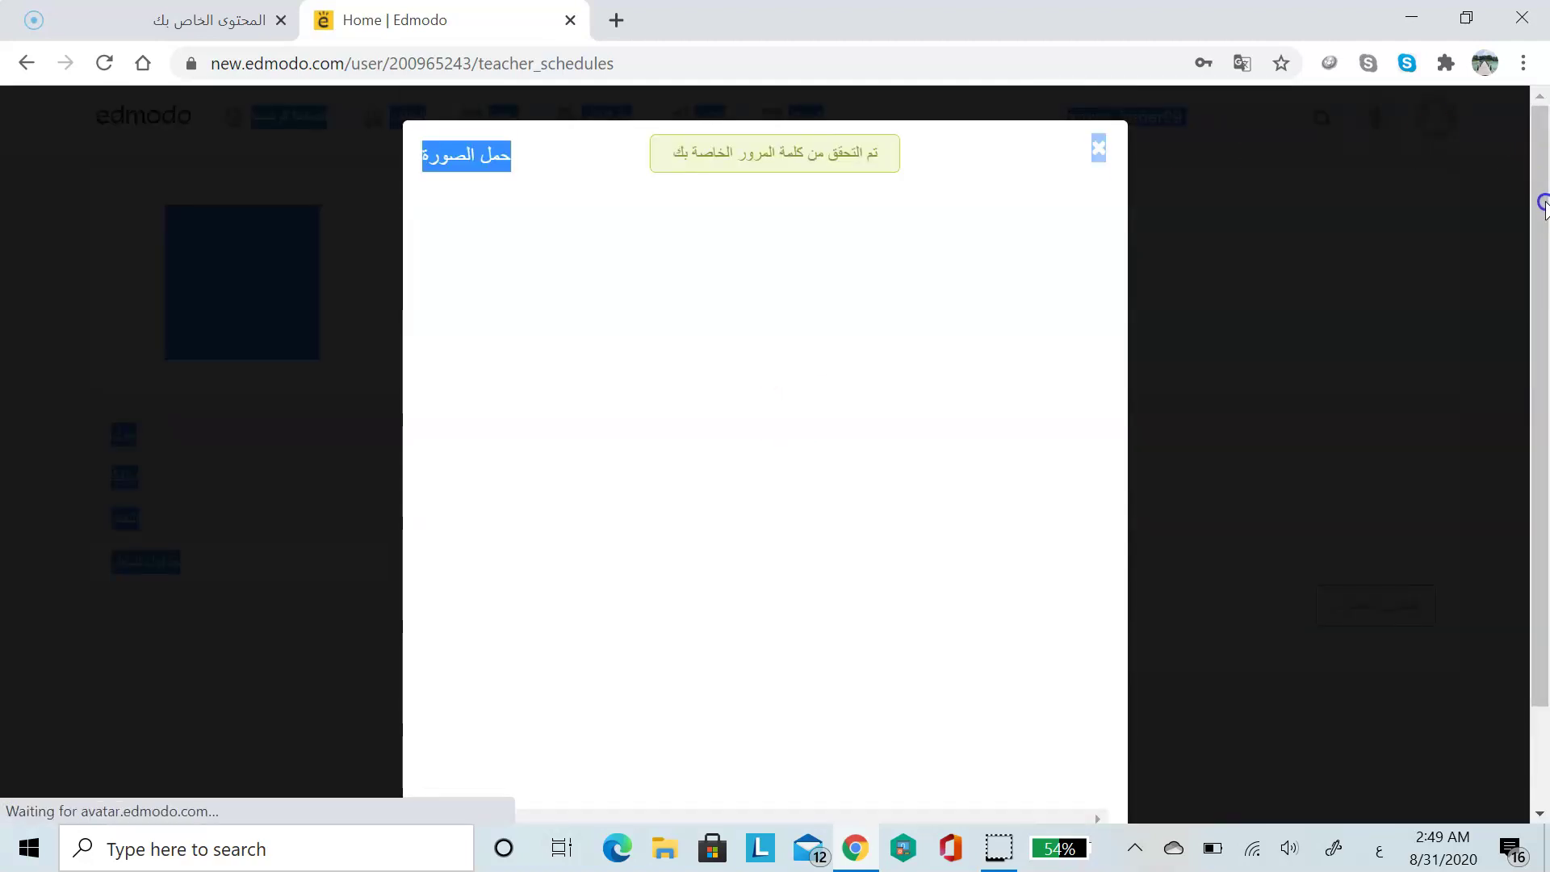
pyautogui.click(1542, 257)
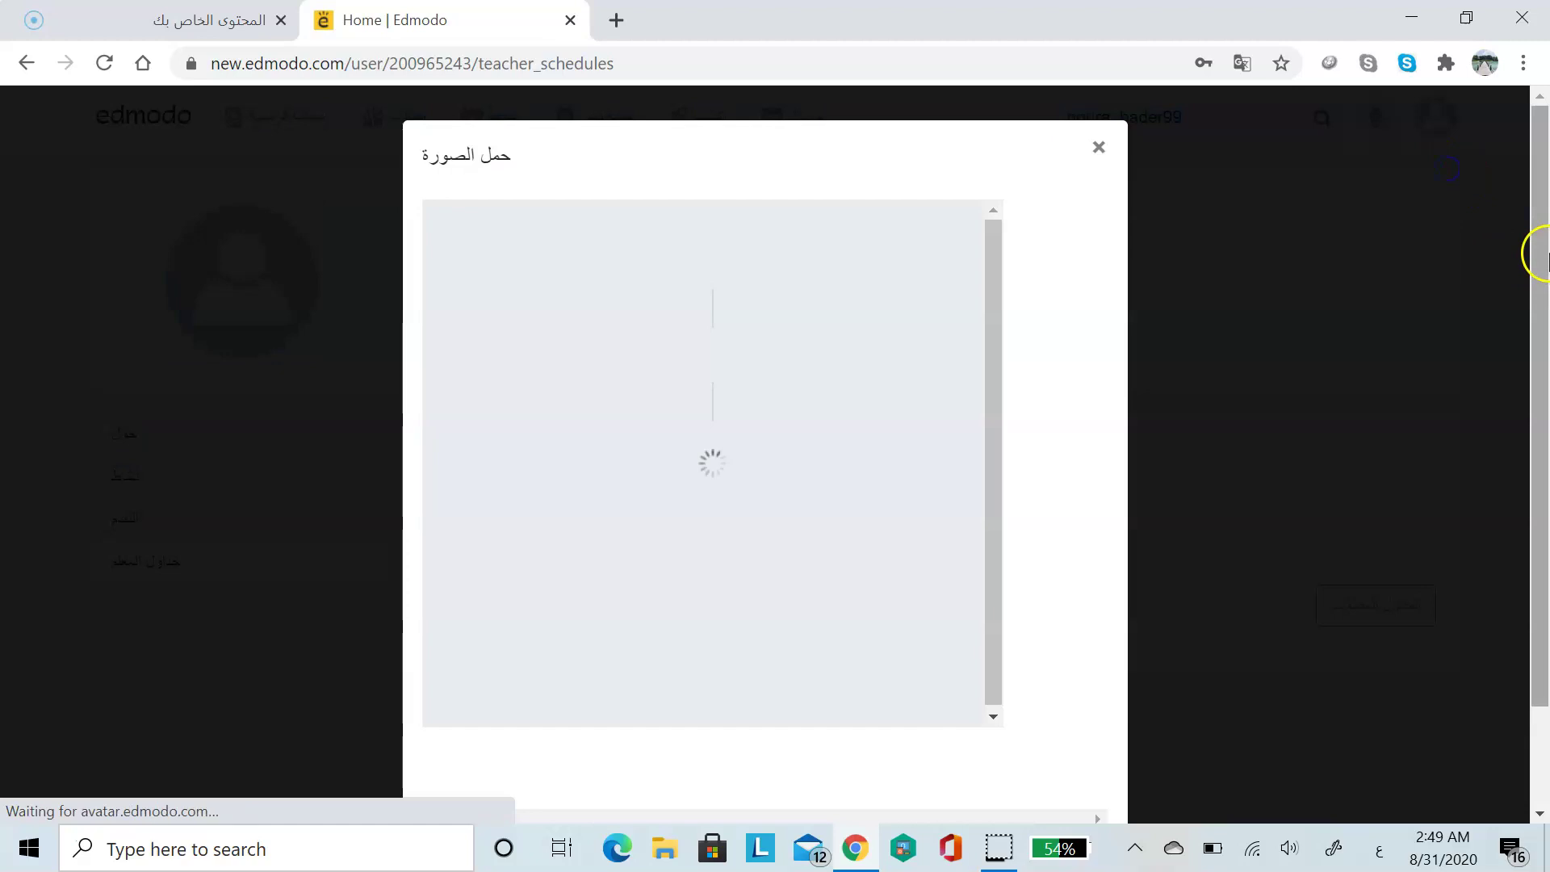
pyautogui.moveTo(1543, 257); pyautogui.dragTo(1541, 324)
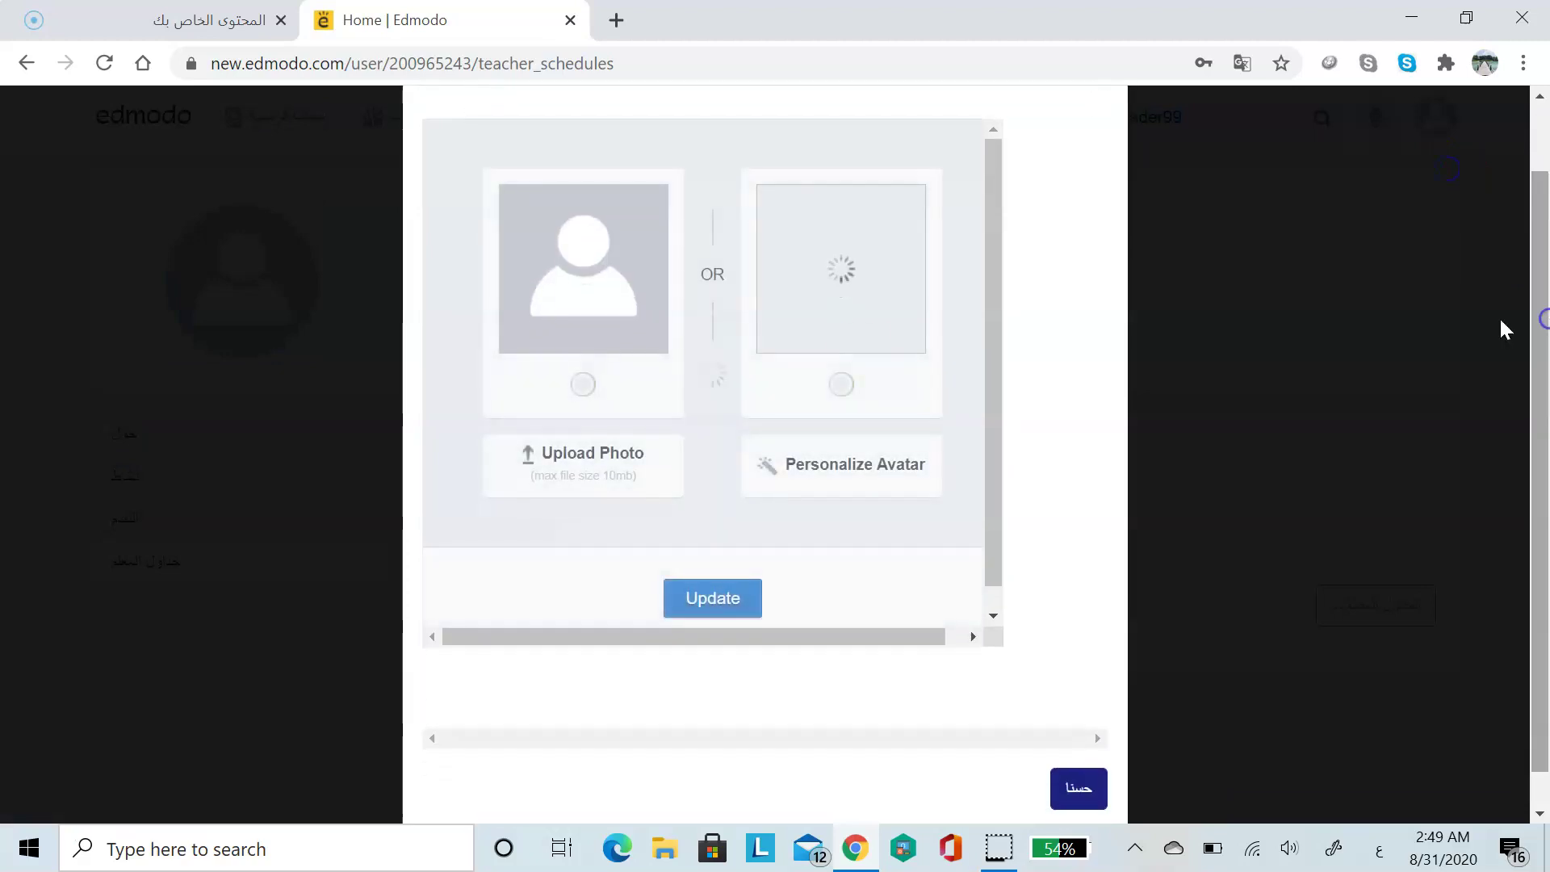
pyautogui.click(556, 373)
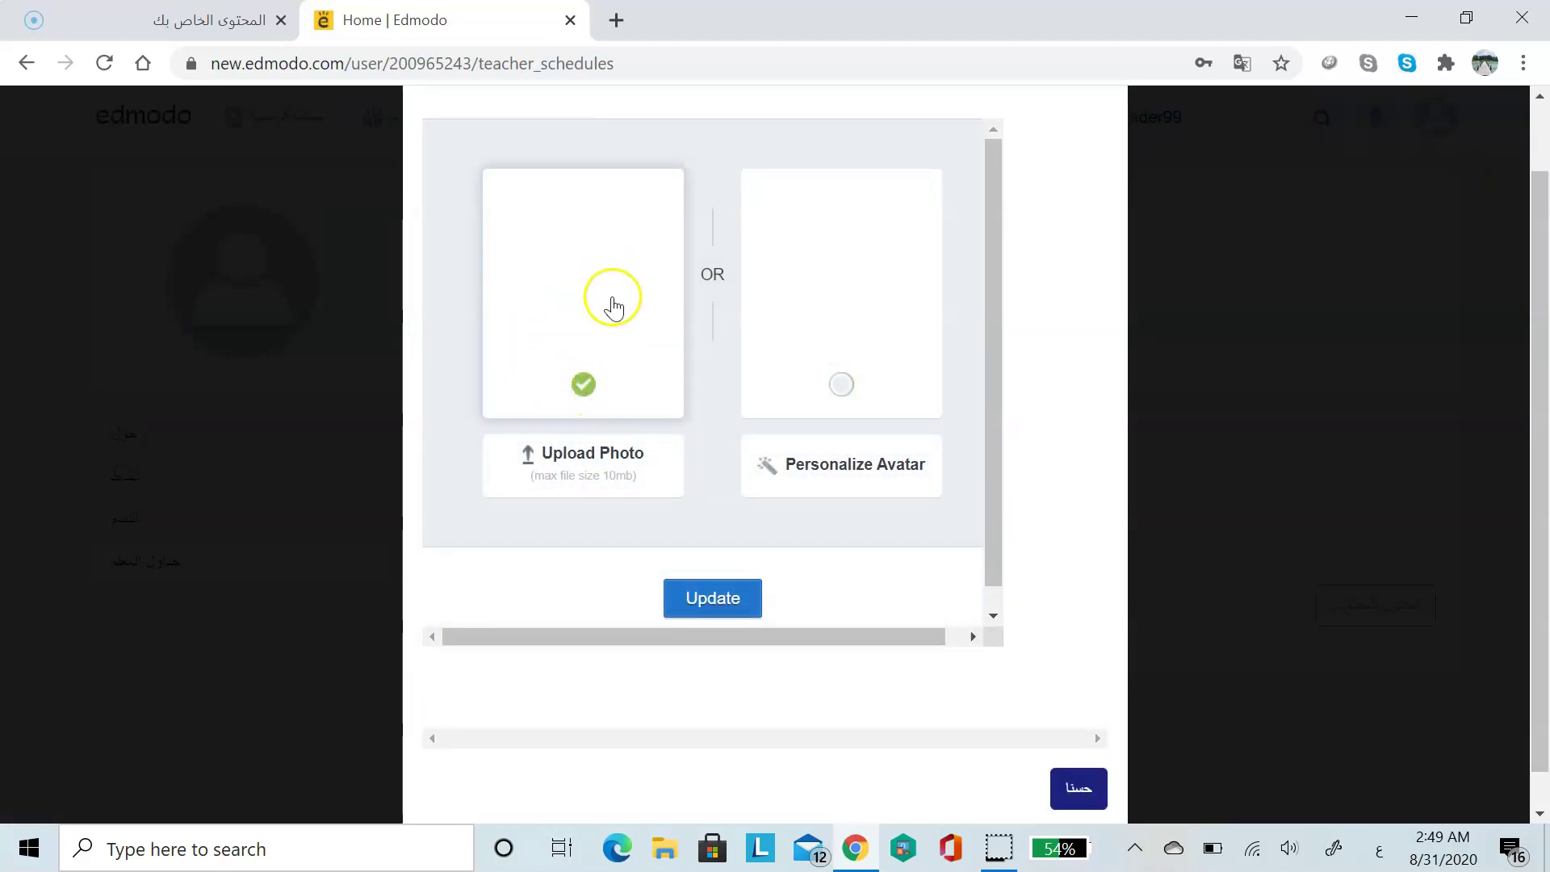
pyautogui.click(830, 482)
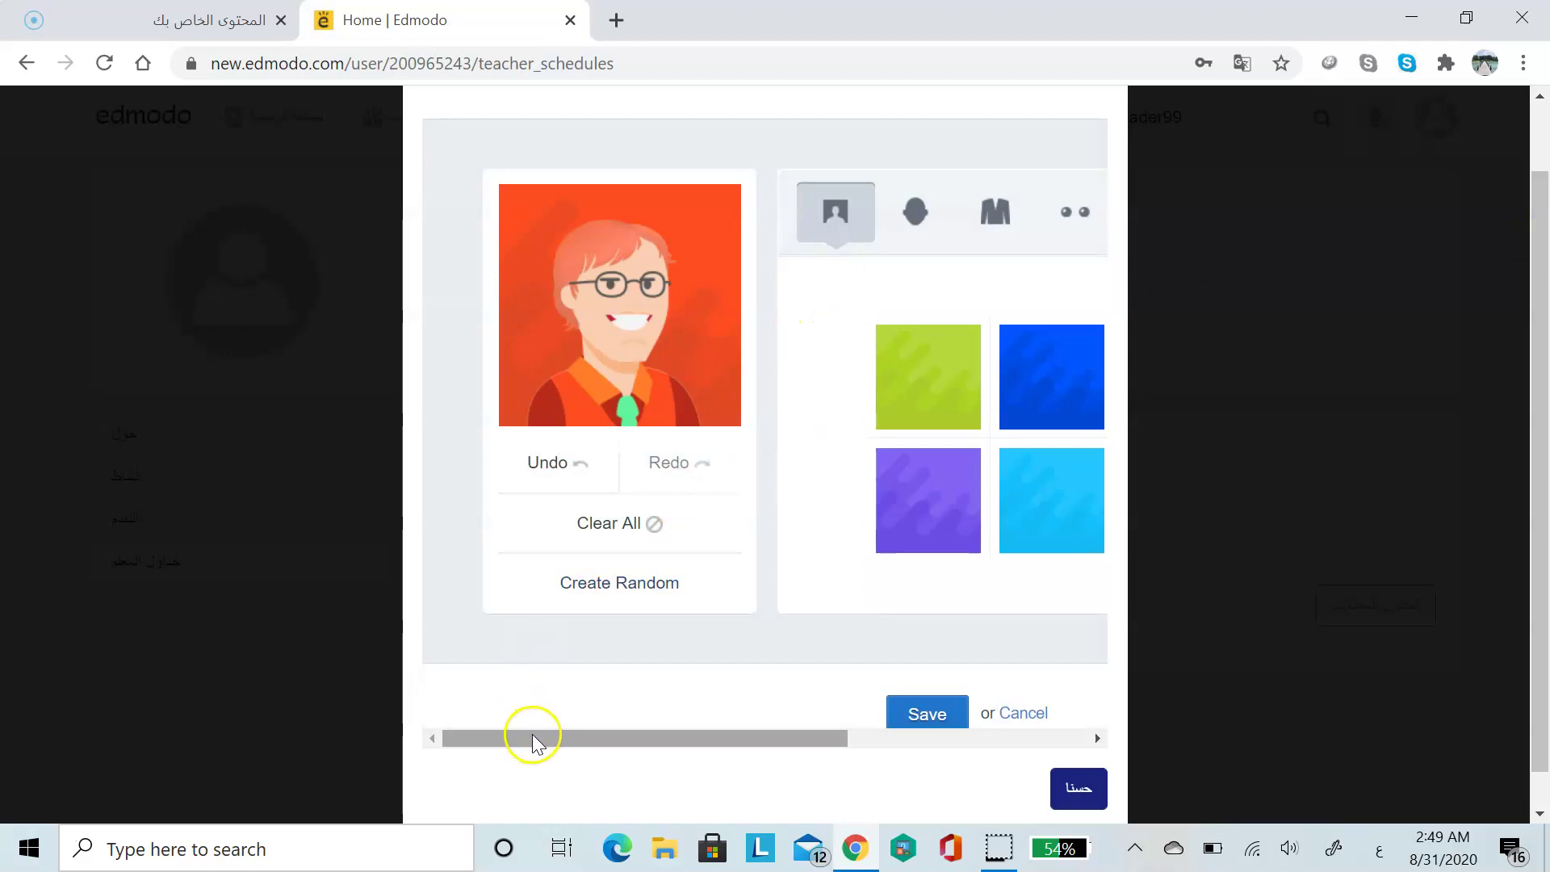
# Try to give the avatar a light blue background and confirm the picture dialog
pyautogui.moveTo(1538, 270); pyautogui.dragTo(1538, 309)
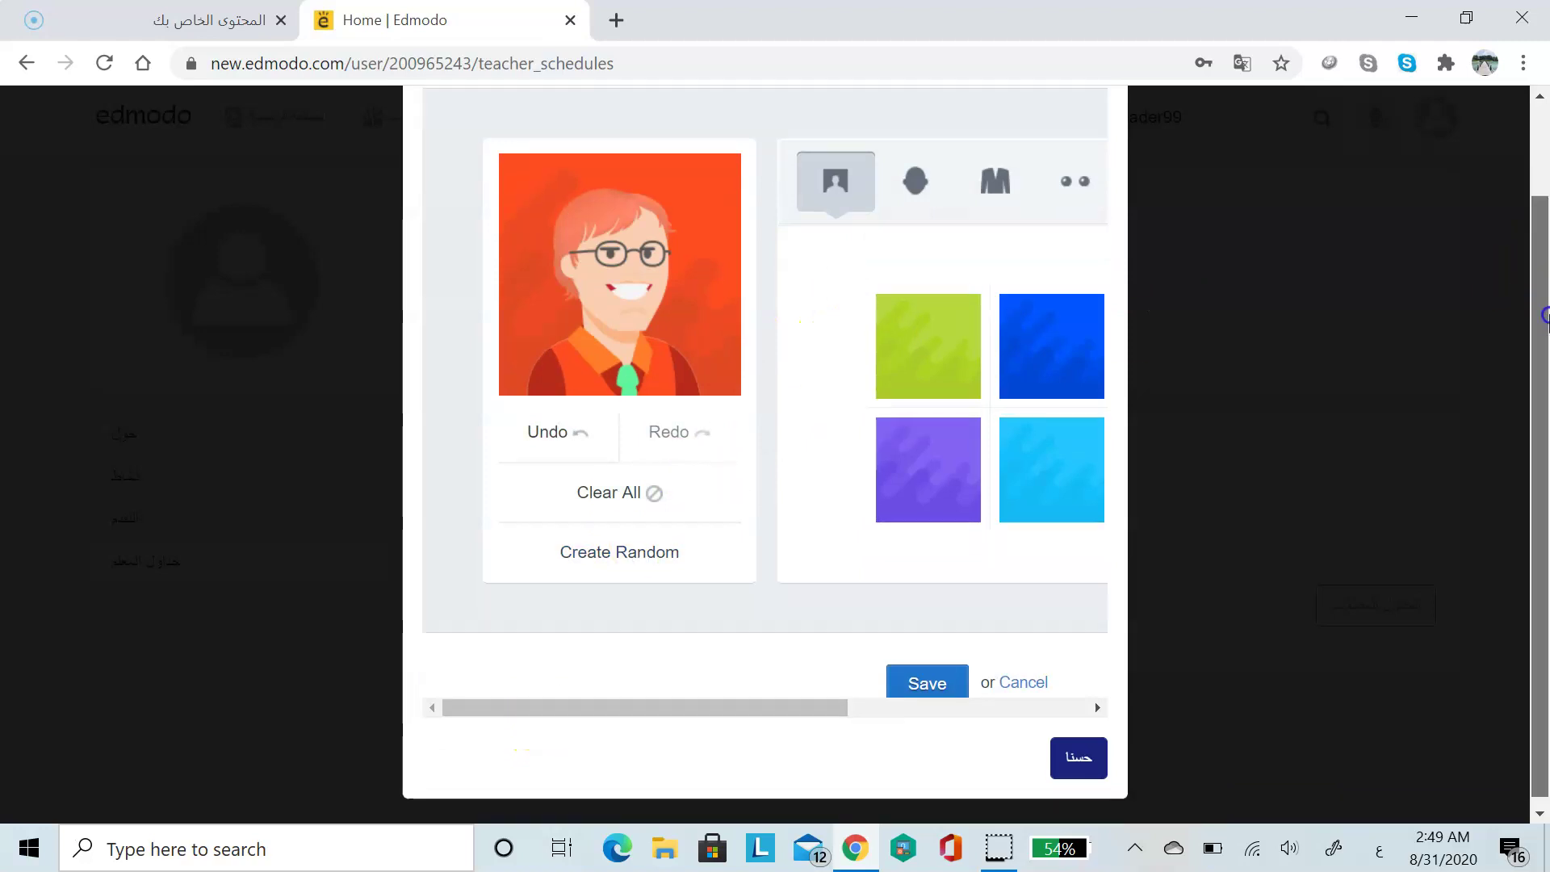
pyautogui.click(911, 180)
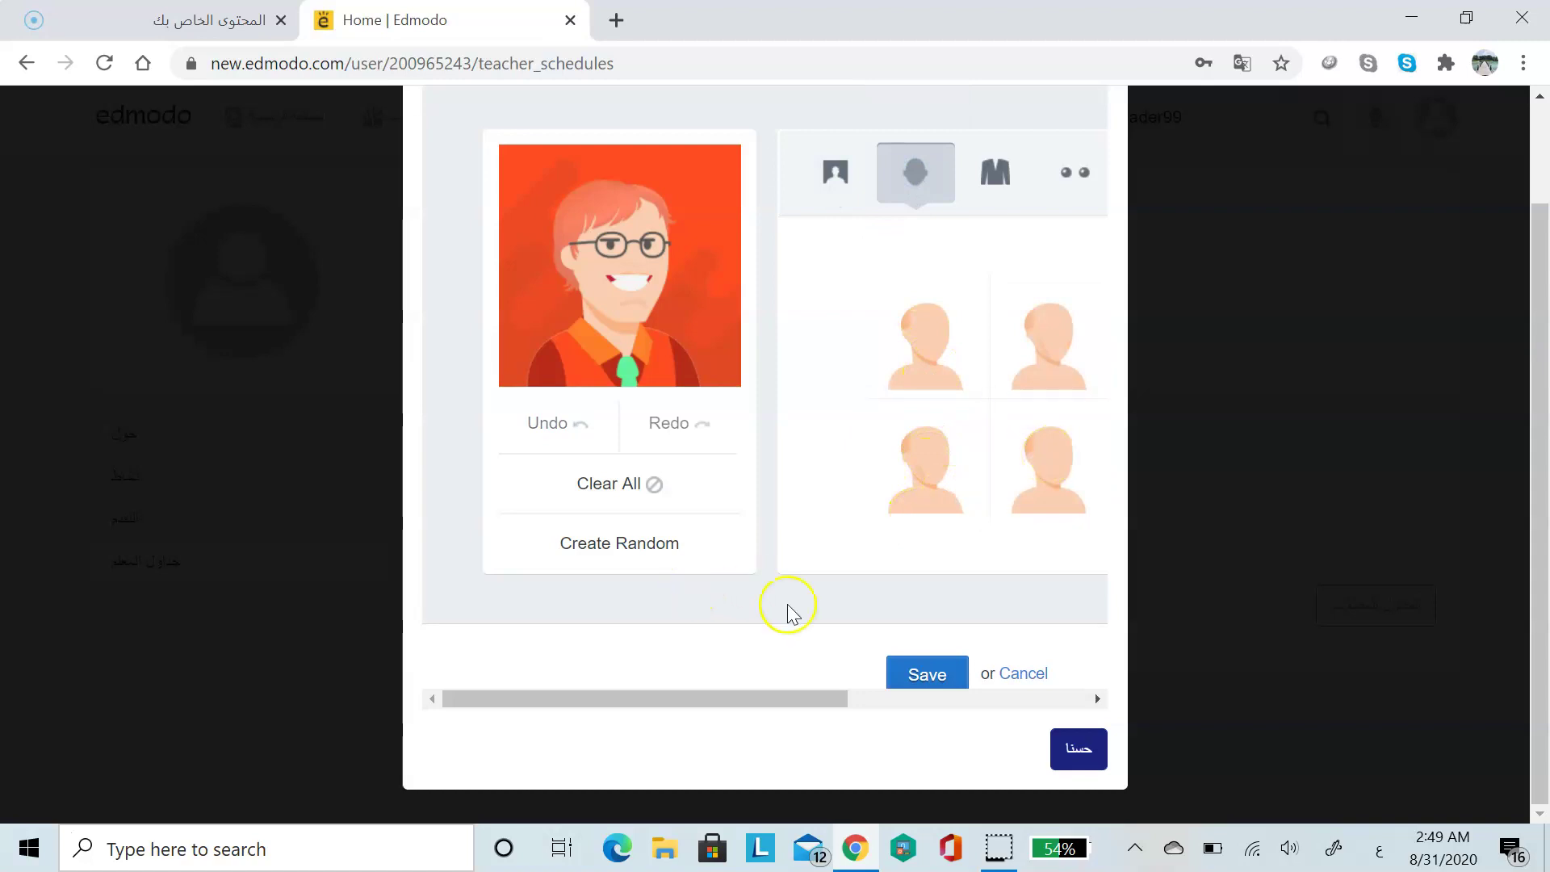
pyautogui.click(827, 161)
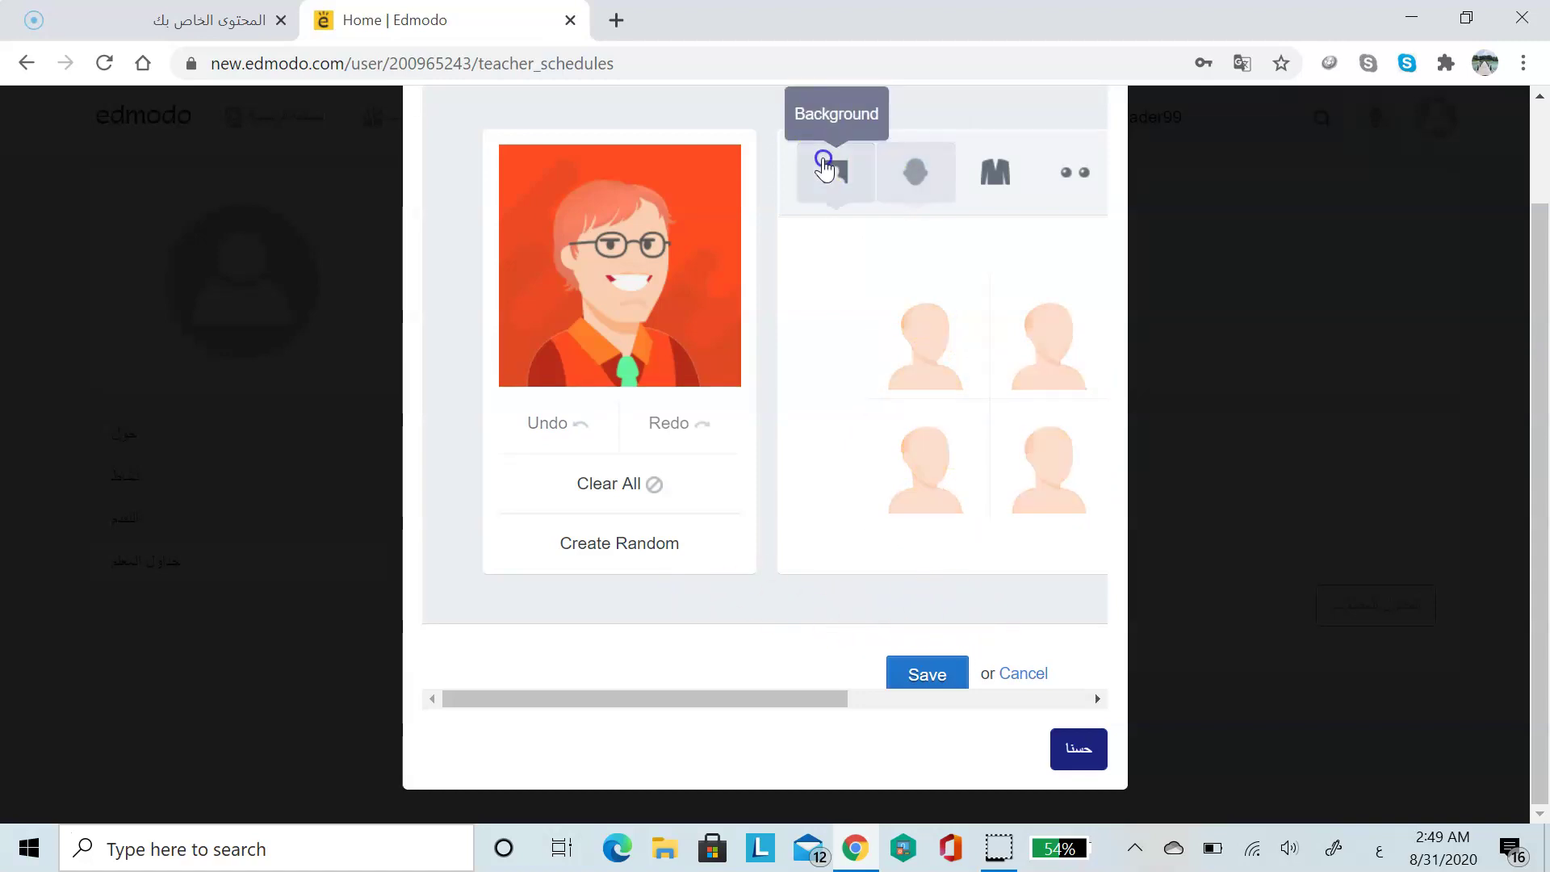
pyautogui.click(1068, 458)
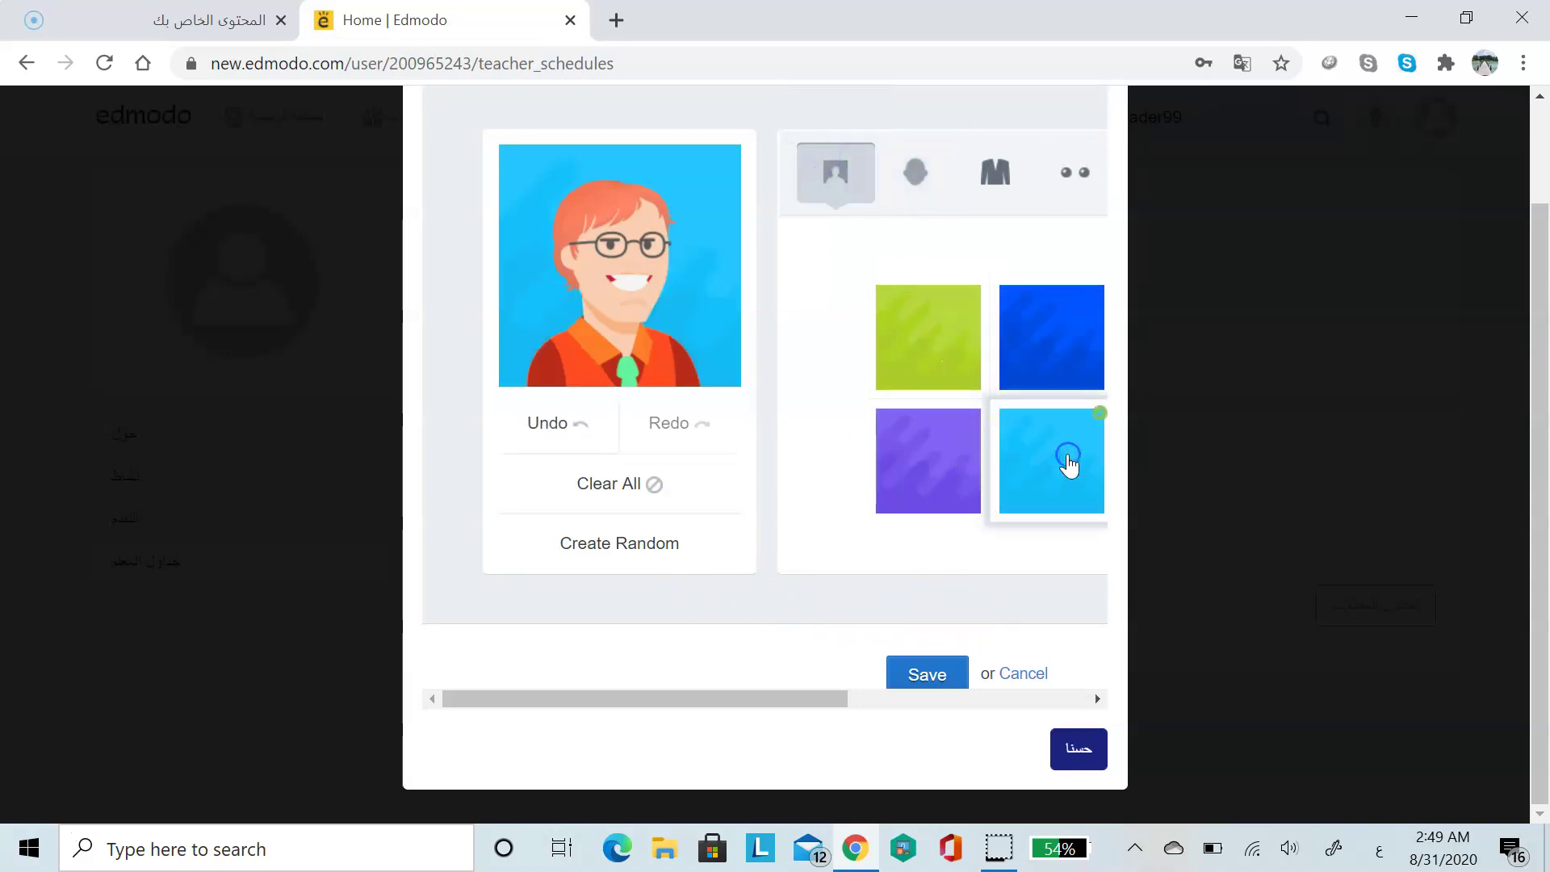
pyautogui.click(1082, 751)
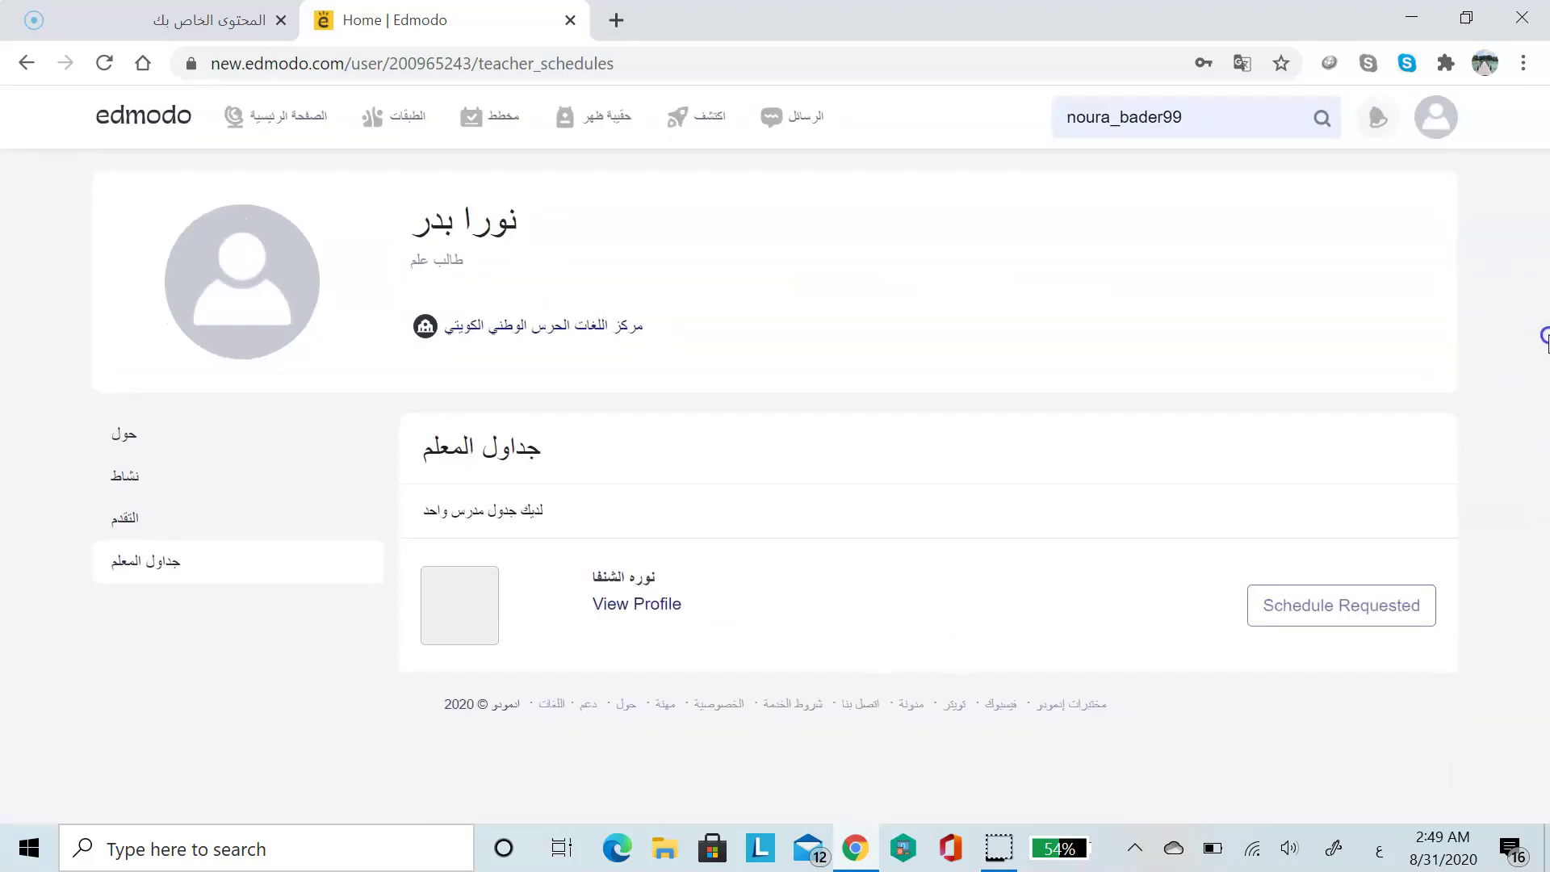
# Return to the home page and open the class مادة تاريخ الكويت
pyautogui.moveTo(277, 339)
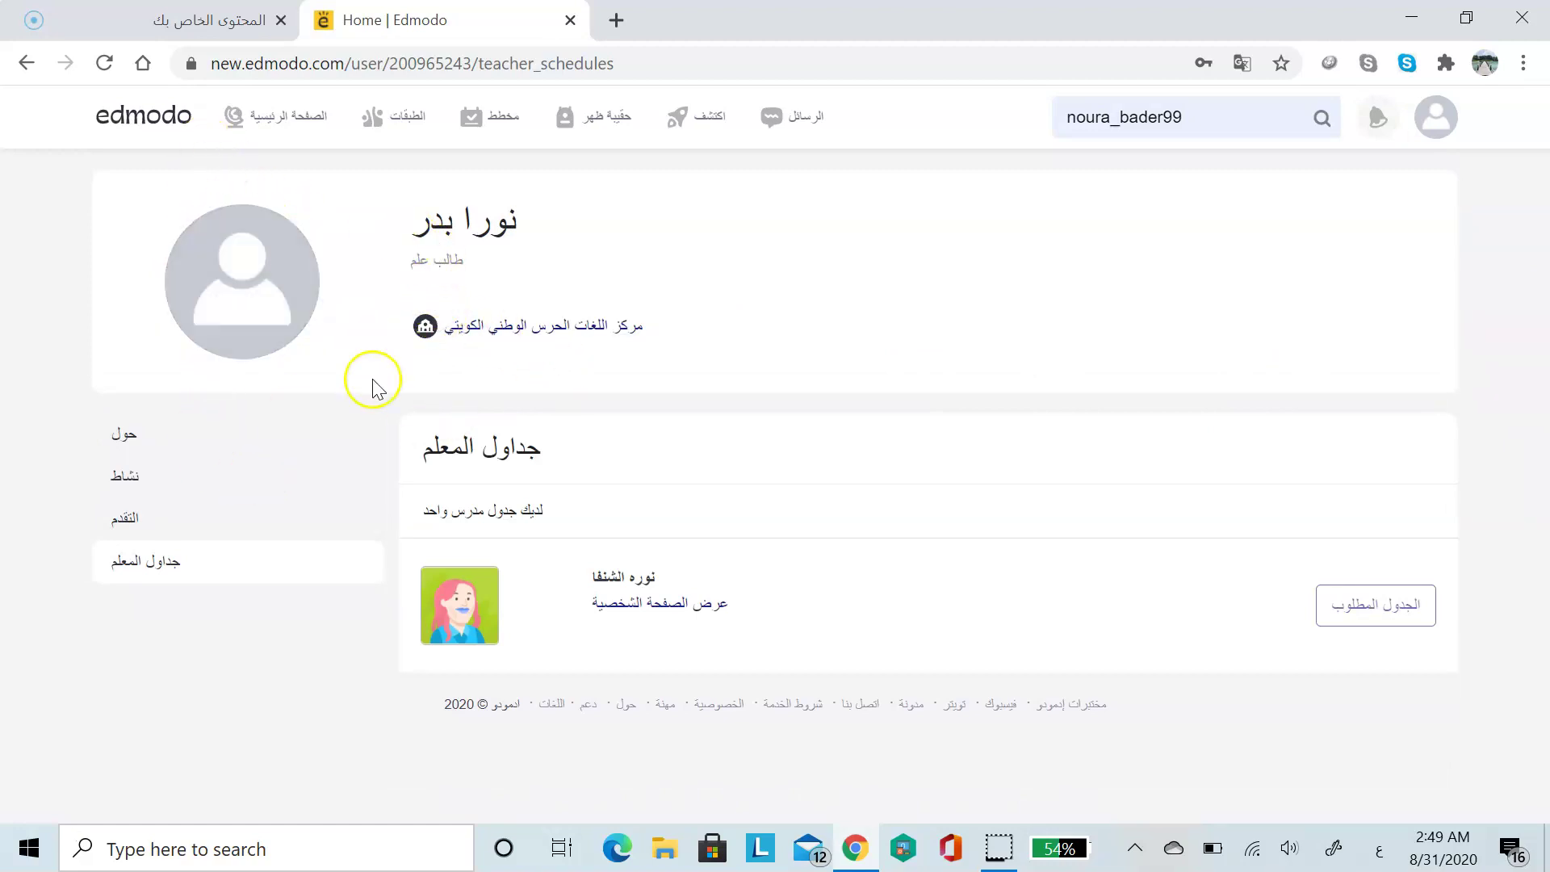
pyautogui.click(259, 125)
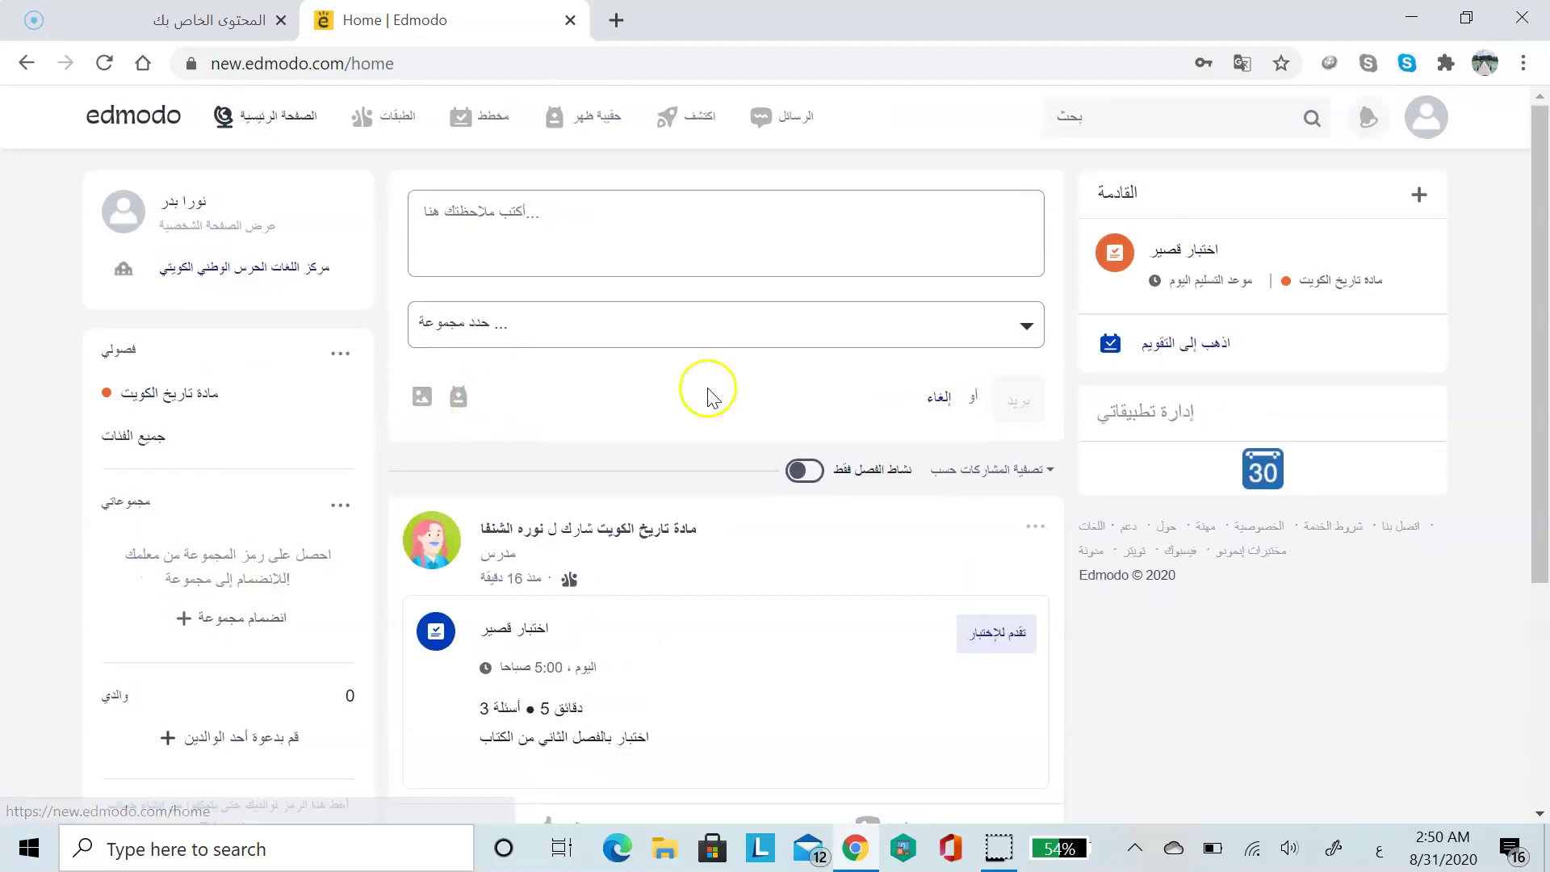
pyautogui.moveTo(1543, 177); pyautogui.dragTo(1543, 250)
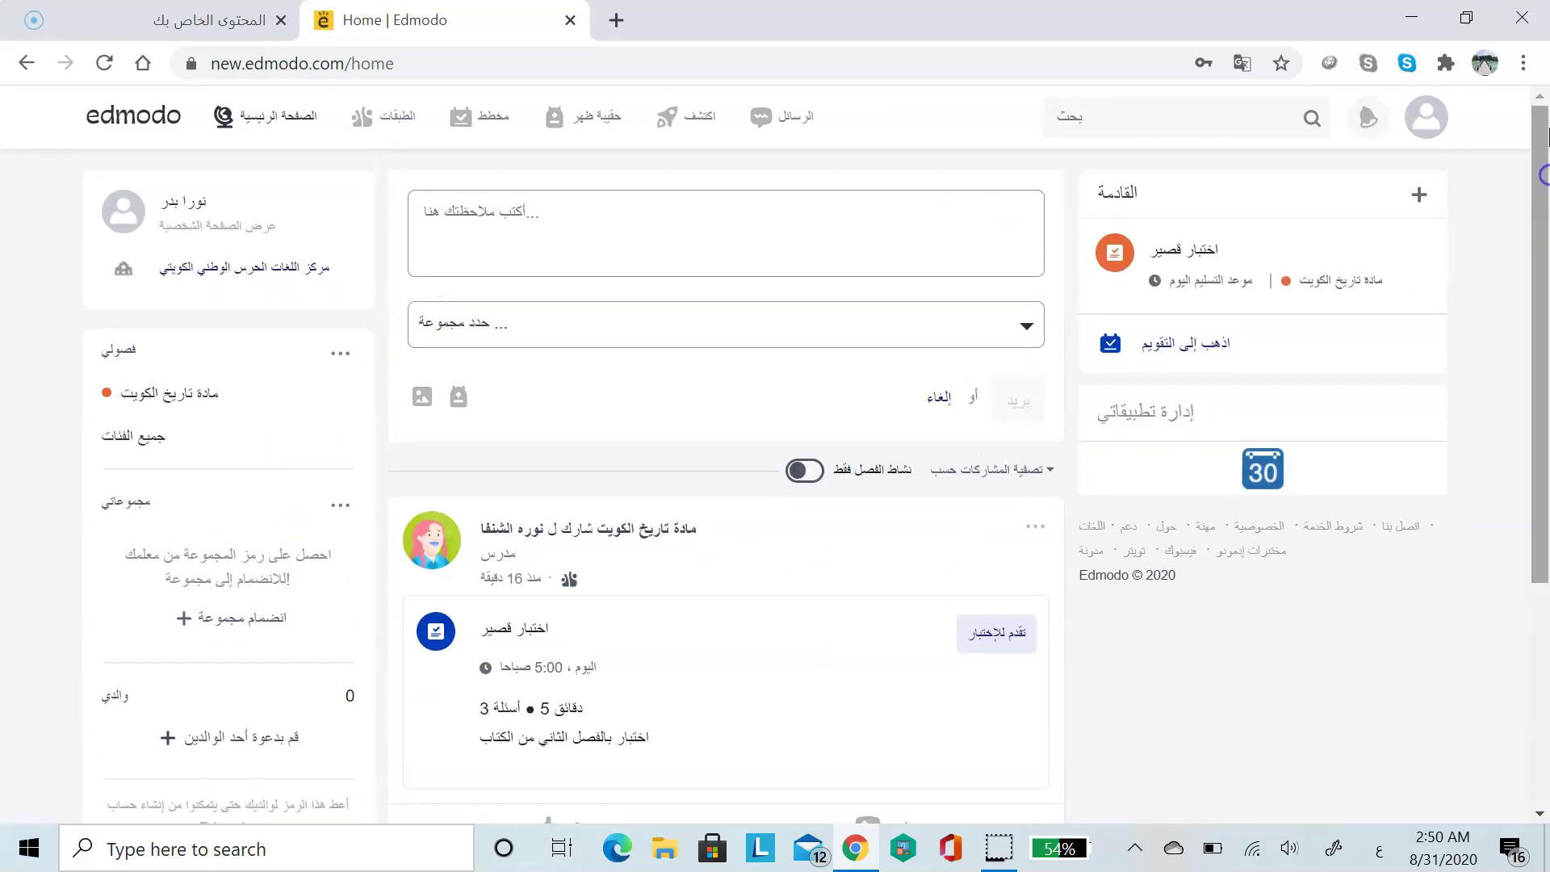
pyautogui.click(297, 393)
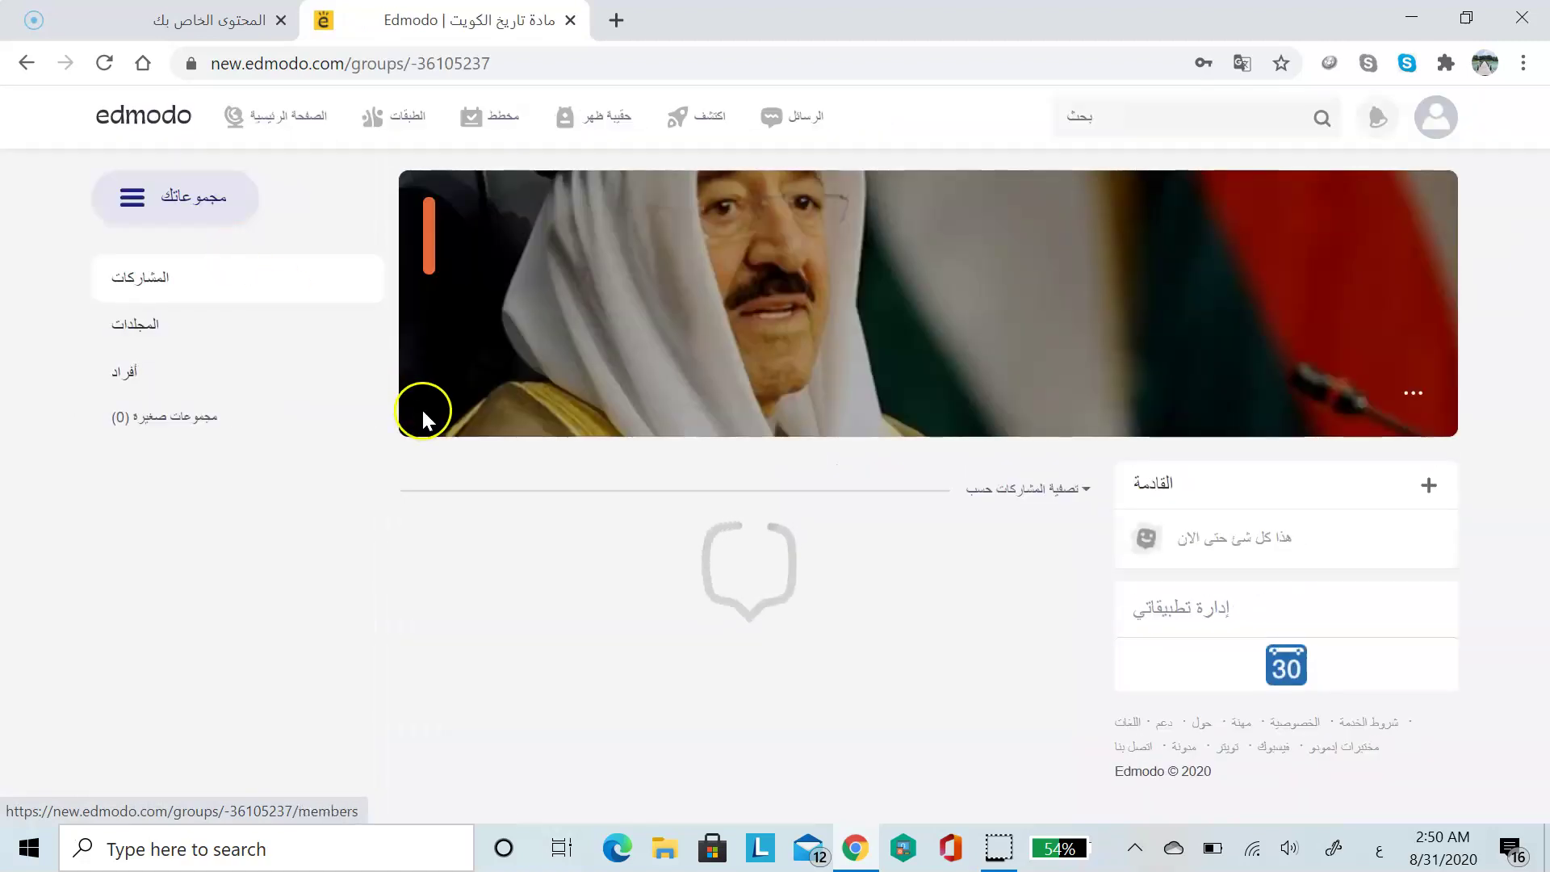
# Find the اختبار قصير post in the class feed and start taking the quiz
pyautogui.moveTo(1537, 218); pyautogui.dragTo(1544, 390)
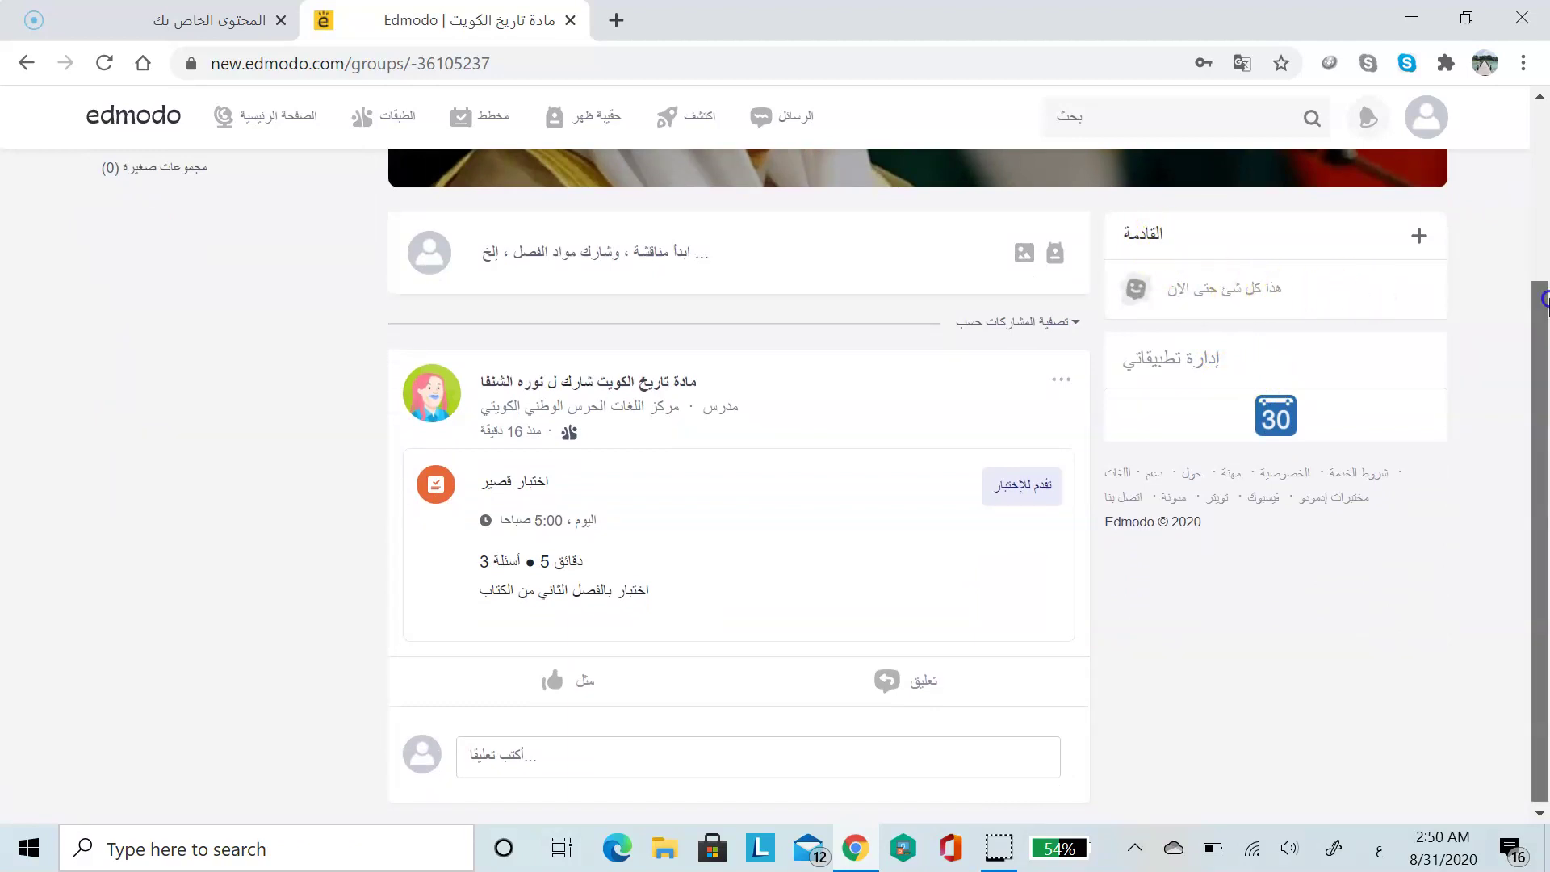
pyautogui.moveTo(1538, 271); pyautogui.dragTo(1539, 273)
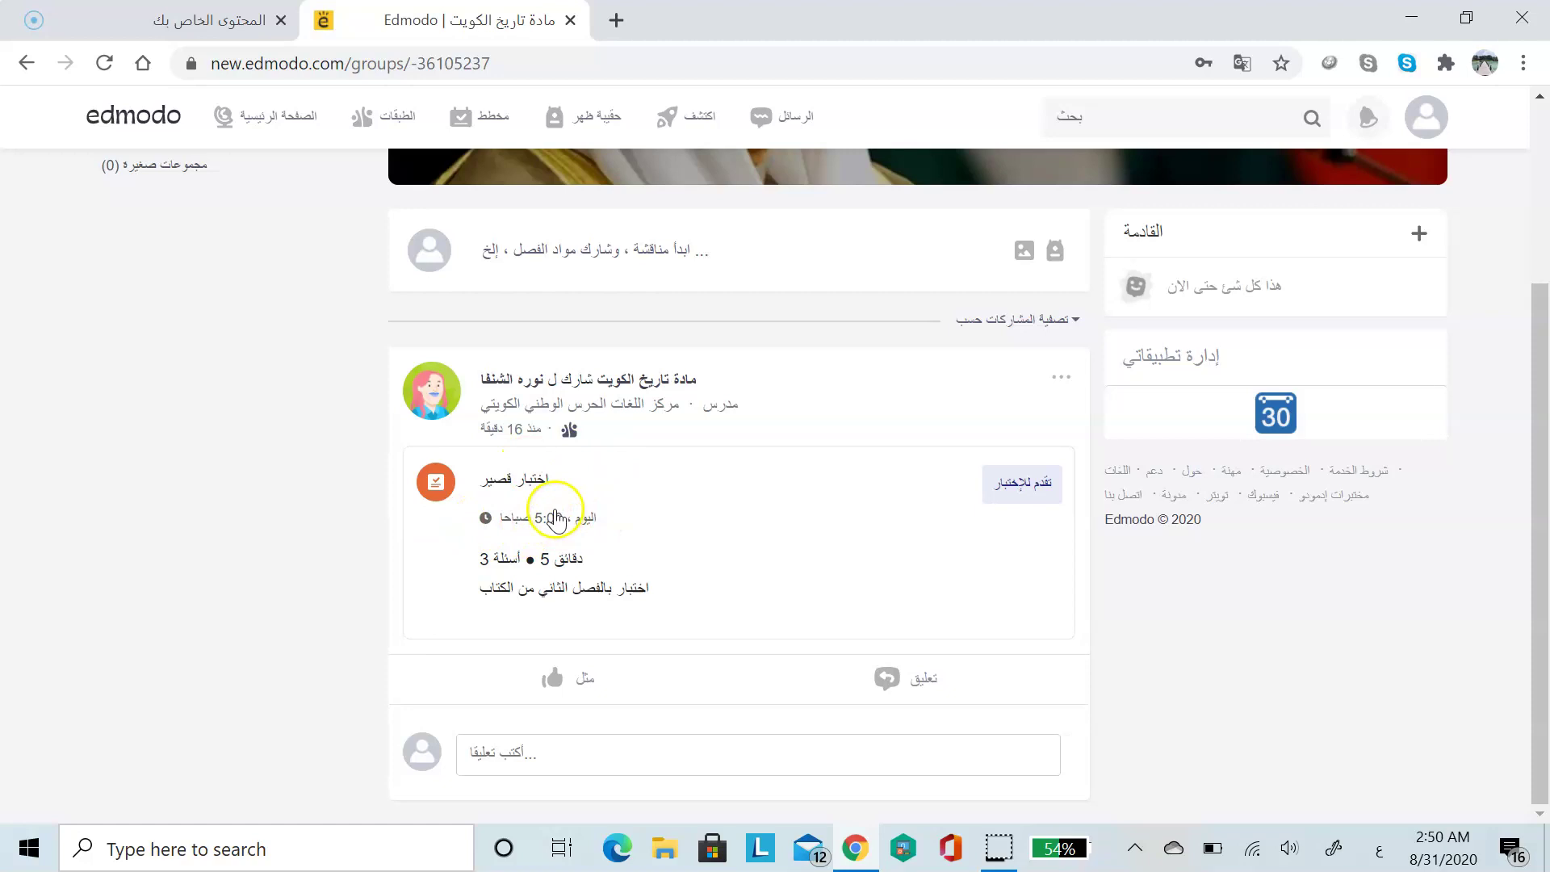
pyautogui.click(1016, 489)
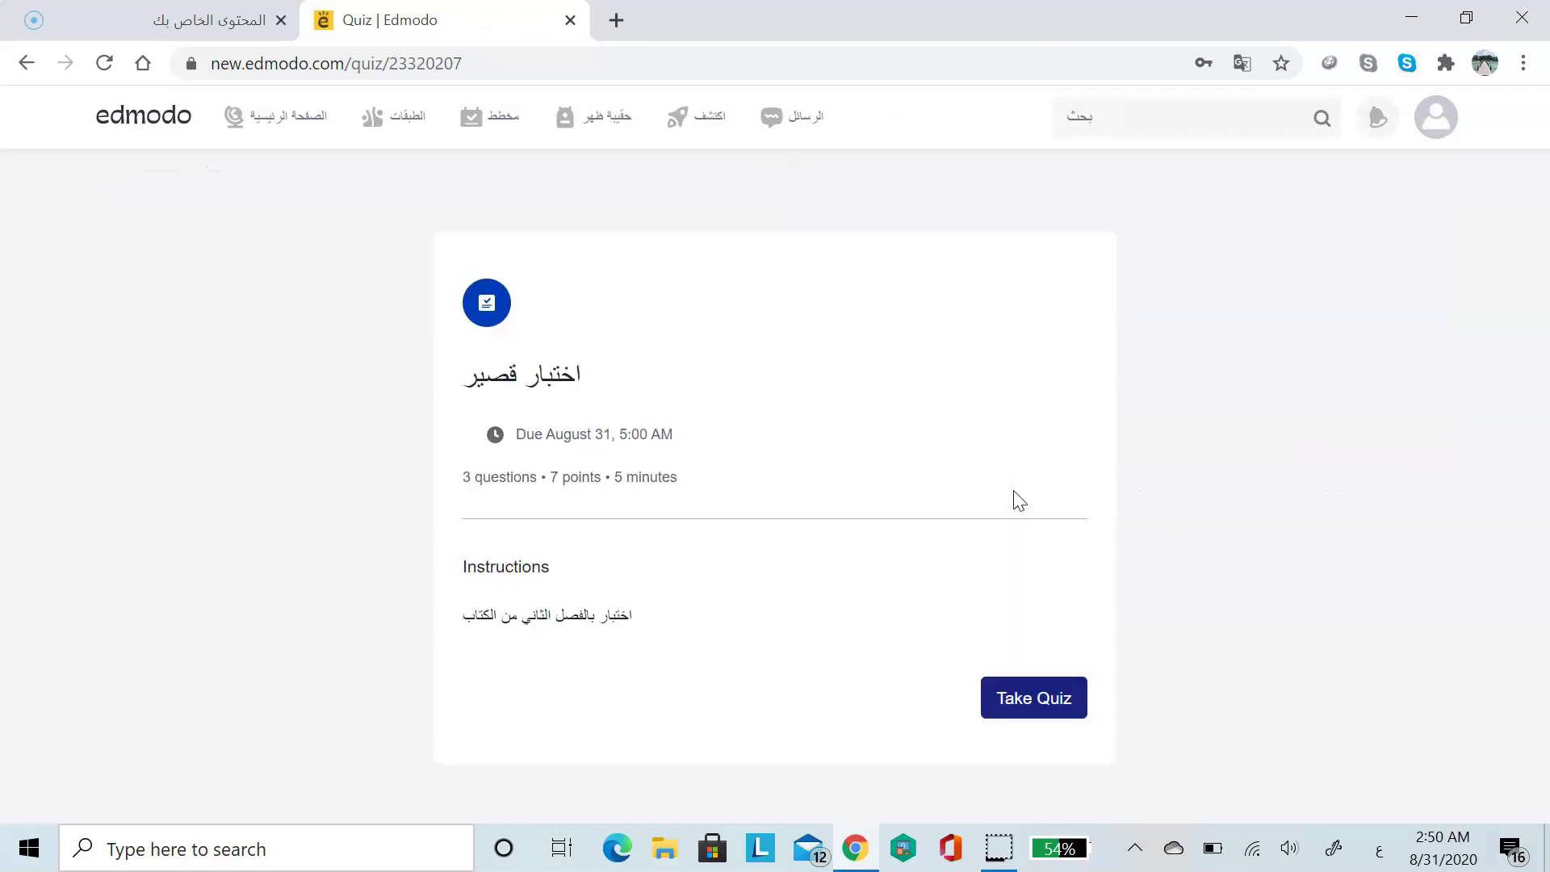
pyautogui.click(1047, 700)
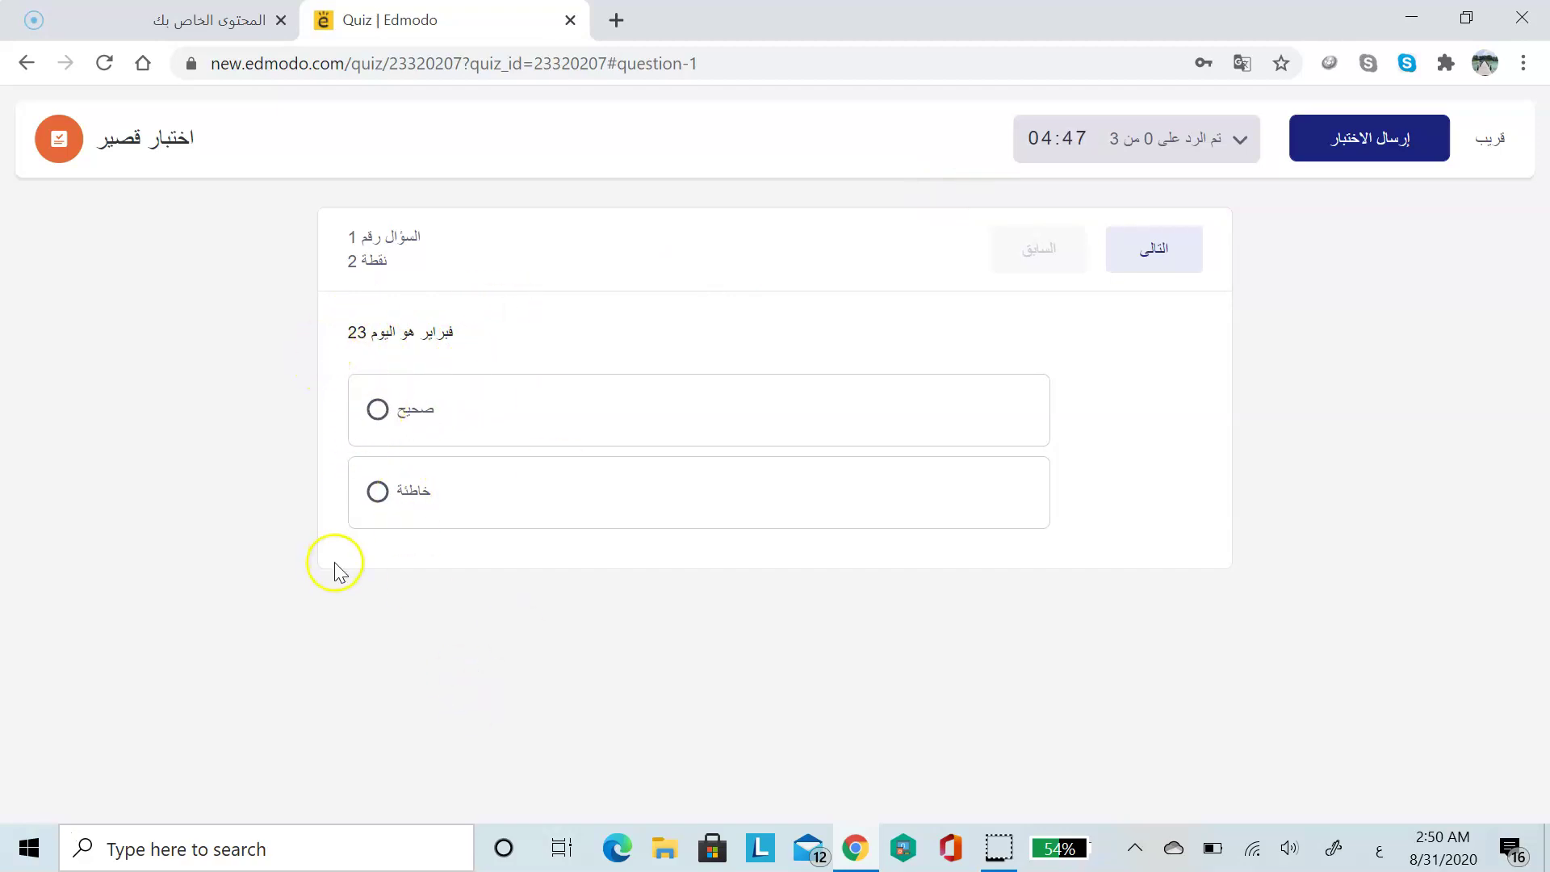
# Try to answer the first question with خاطئة and continue, and reload the quiz page
pyautogui.click(378, 505)
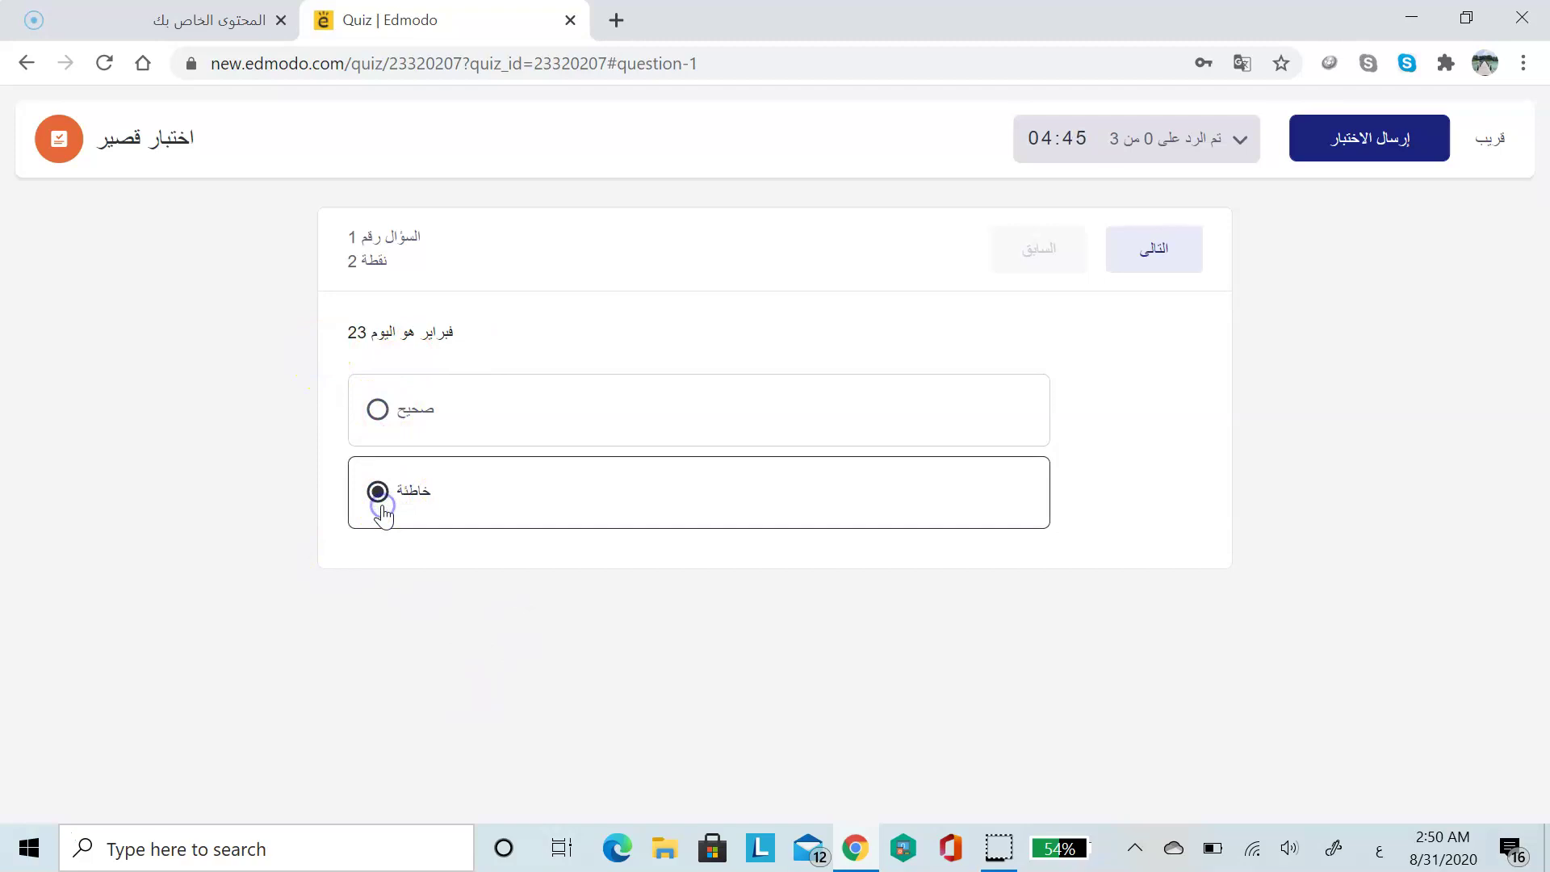
pyautogui.click(1173, 251)
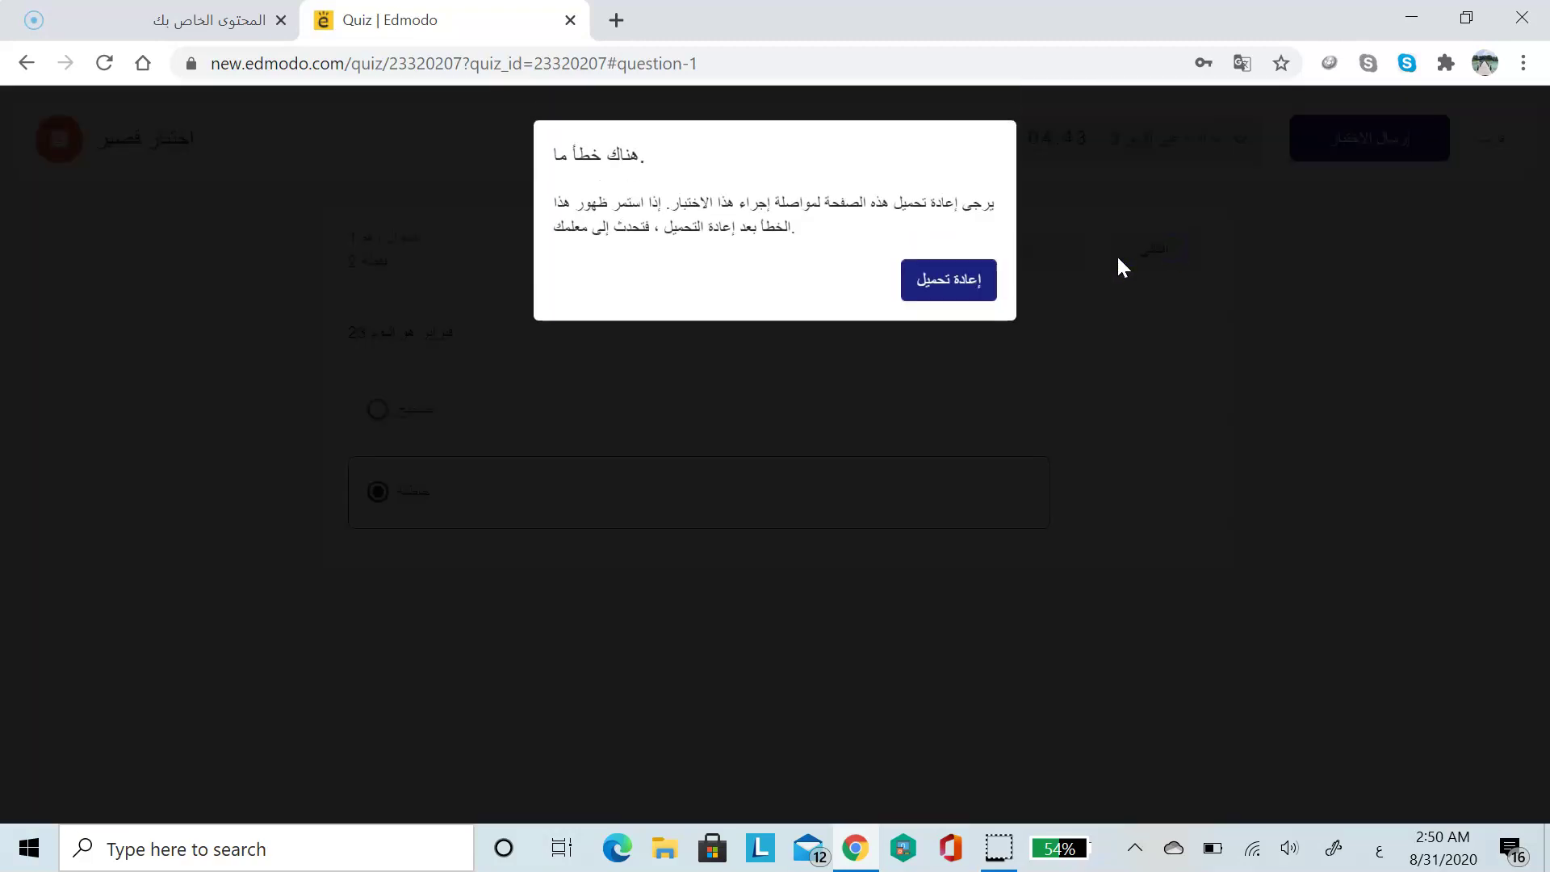
pyautogui.click(945, 289)
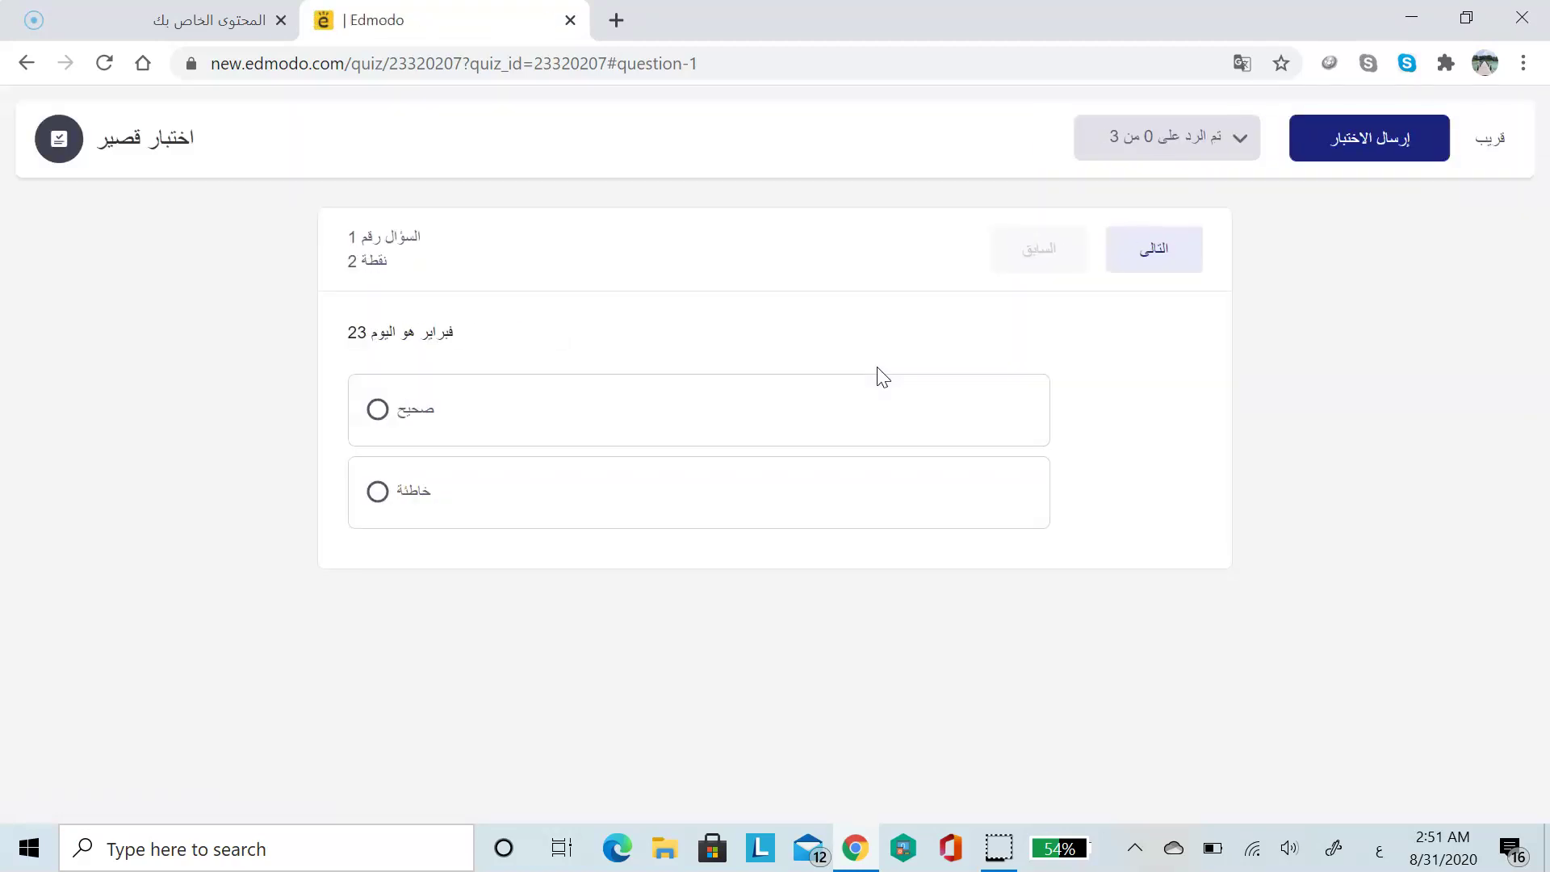
# Answer the first question with خاطئة, fill the blank in question 2 with أبو الدستور, and continue to the matching question
pyautogui.click(468, 505)
pyautogui.click(1157, 260)
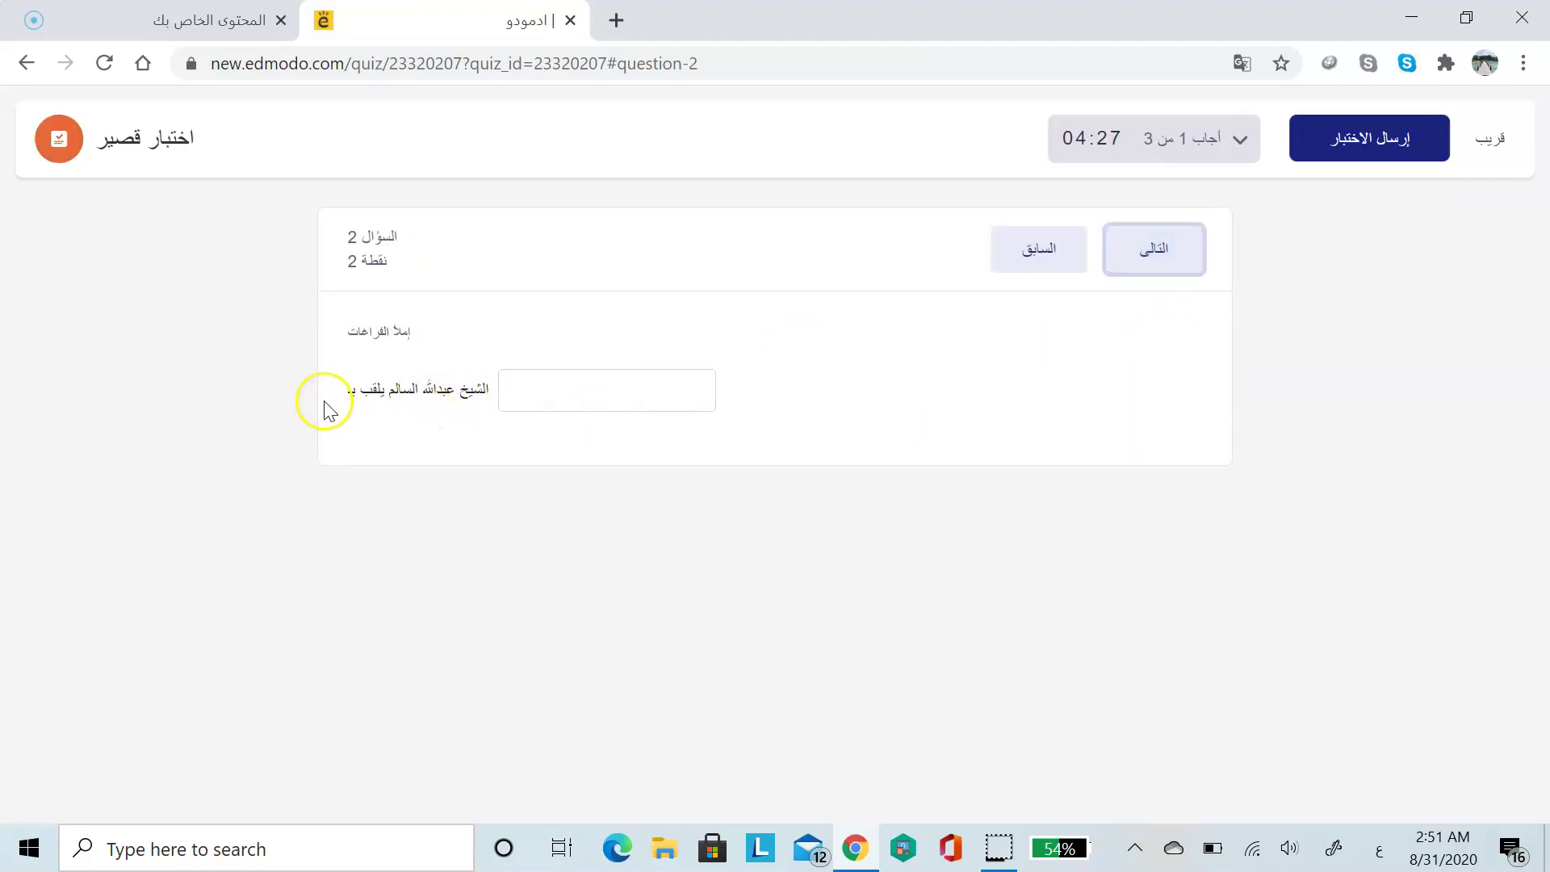
pyautogui.click(564, 392)
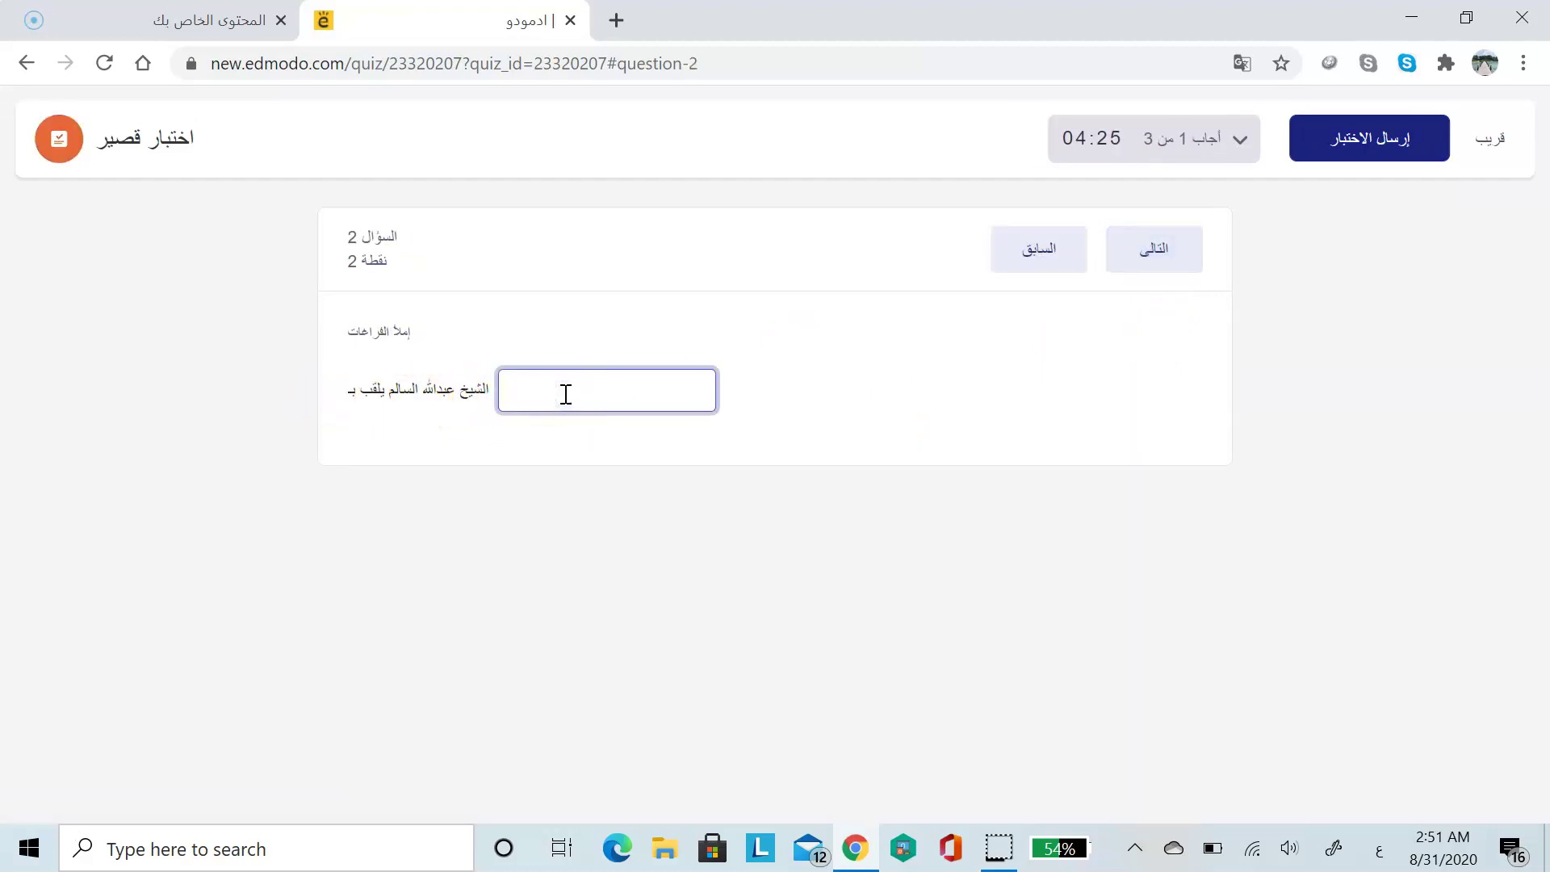
pyautogui.write('أبو الدستور')
pyautogui.click(1184, 257)
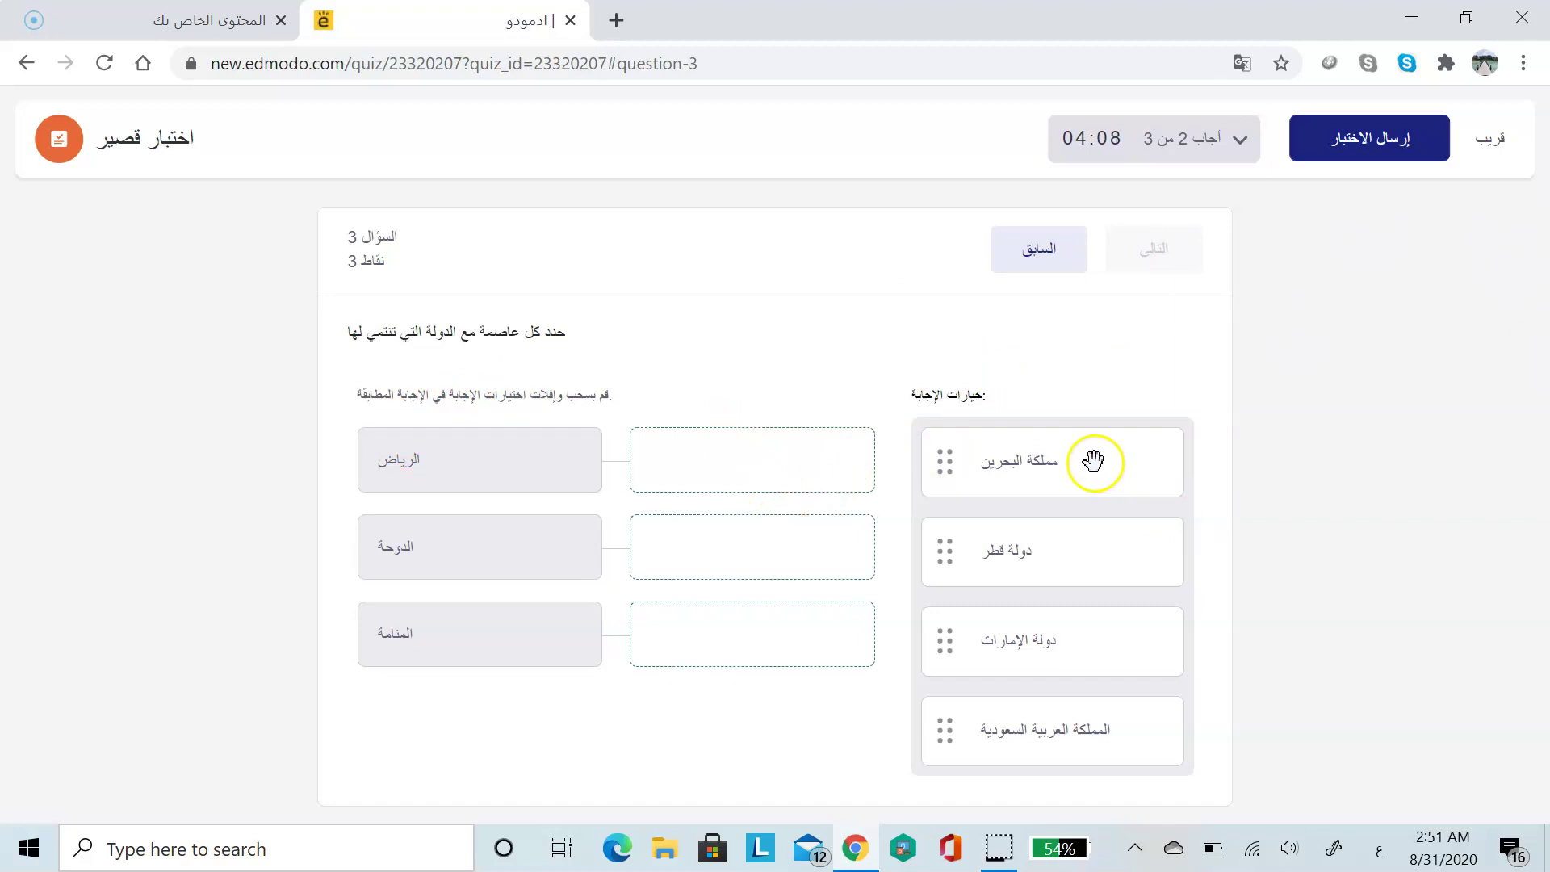
# Match الرياض with المملكة العربية السعودية, الدوحة with دولة قطر, and المنامة with مملكة البحرين
pyautogui.moveTo(1040, 484); pyautogui.dragTo(708, 617)
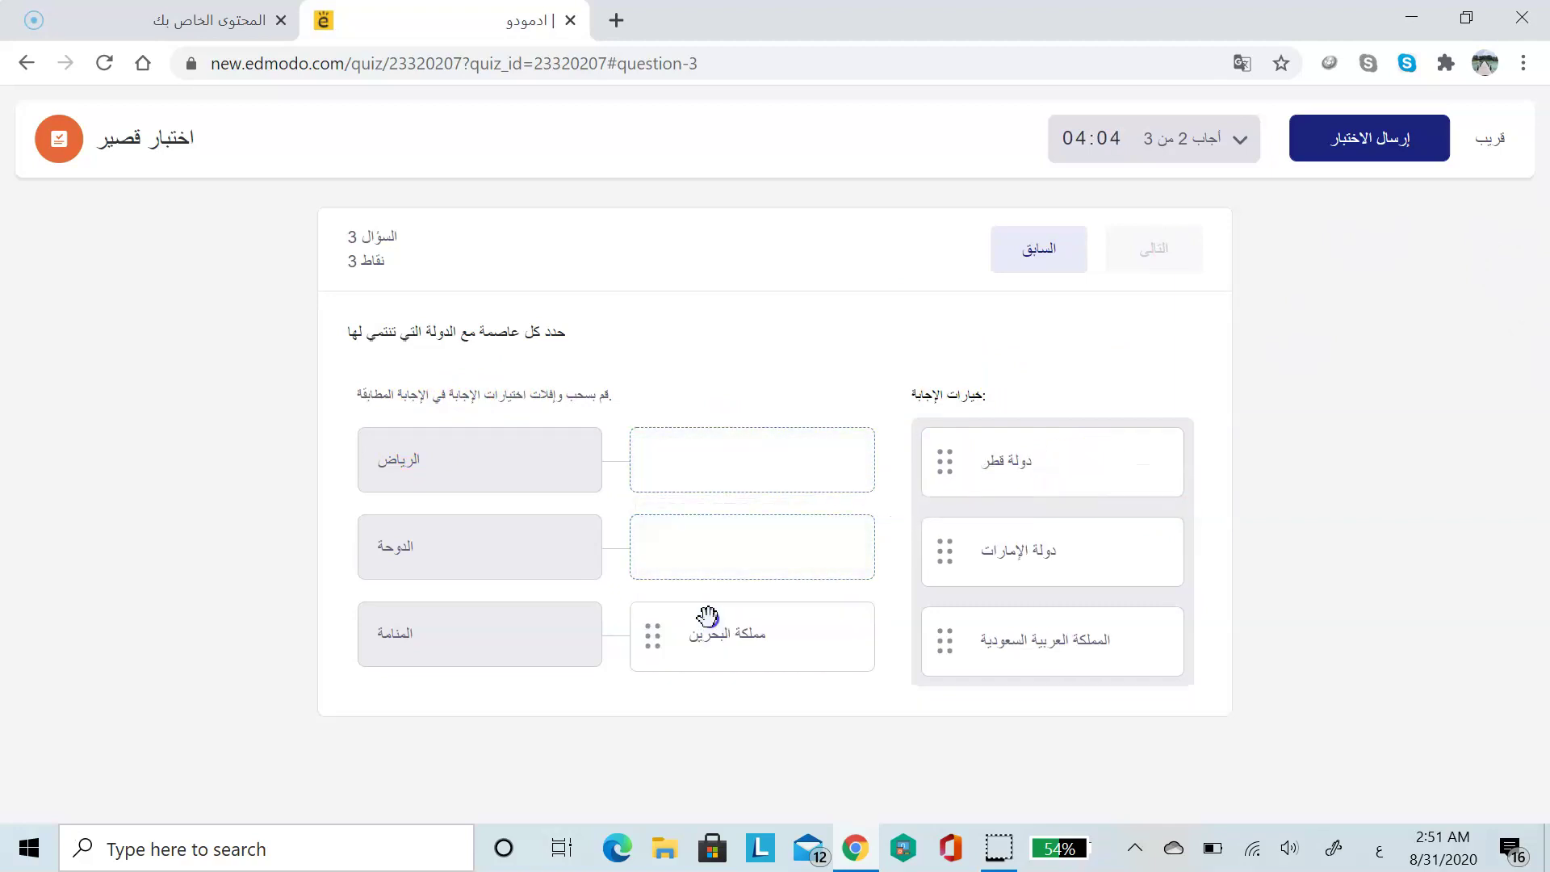
pyautogui.moveTo(1025, 643); pyautogui.dragTo(684, 444)
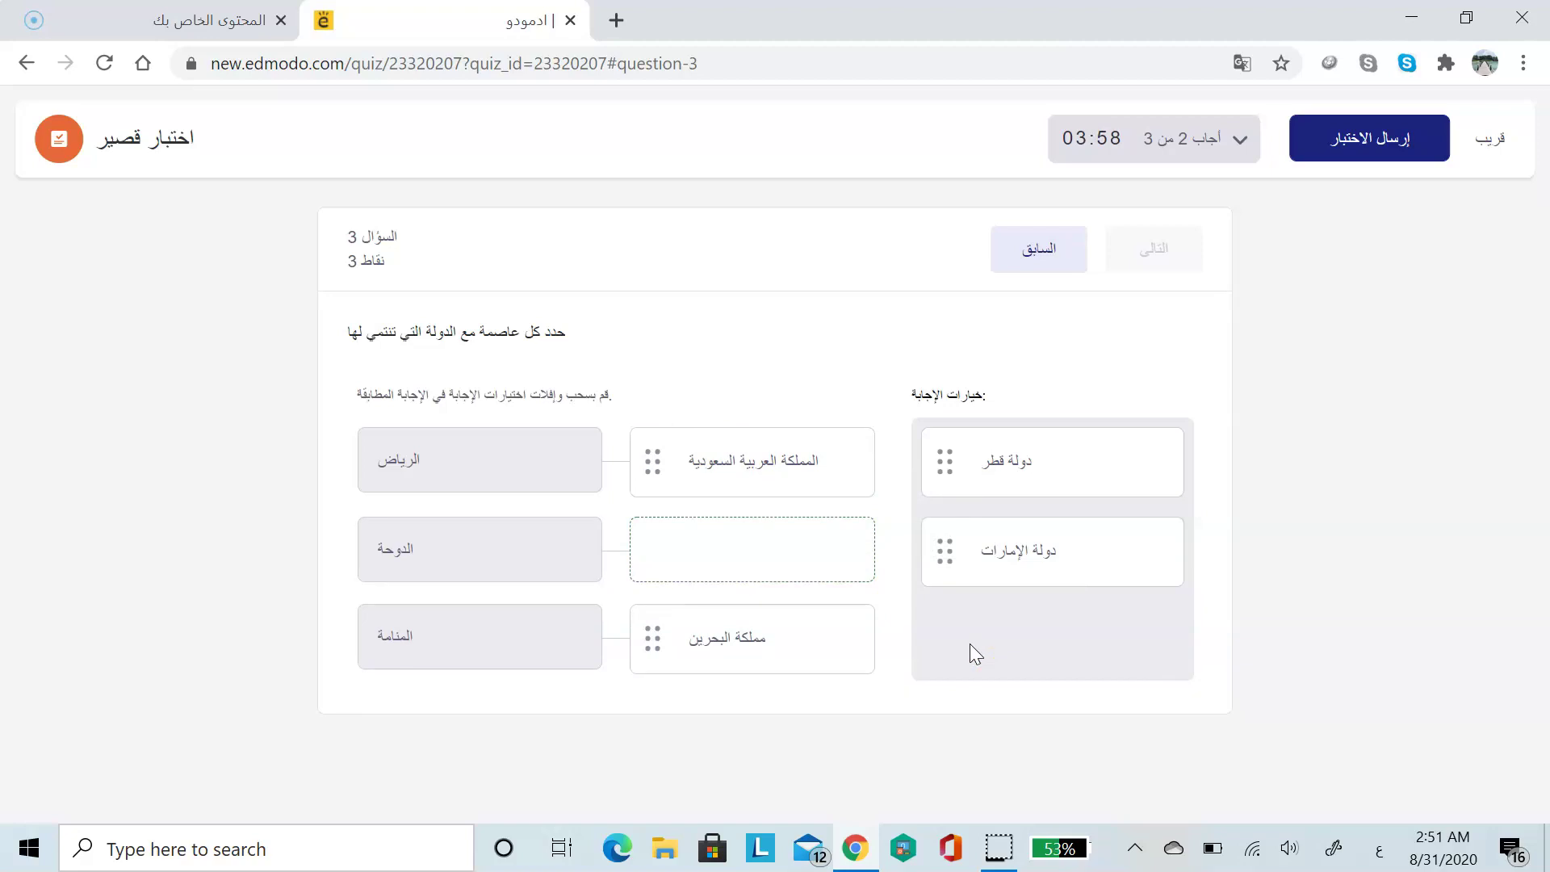
pyautogui.moveTo(1045, 505); pyautogui.dragTo(1000, 617)
pyautogui.moveTo(1065, 474); pyautogui.dragTo(696, 534)
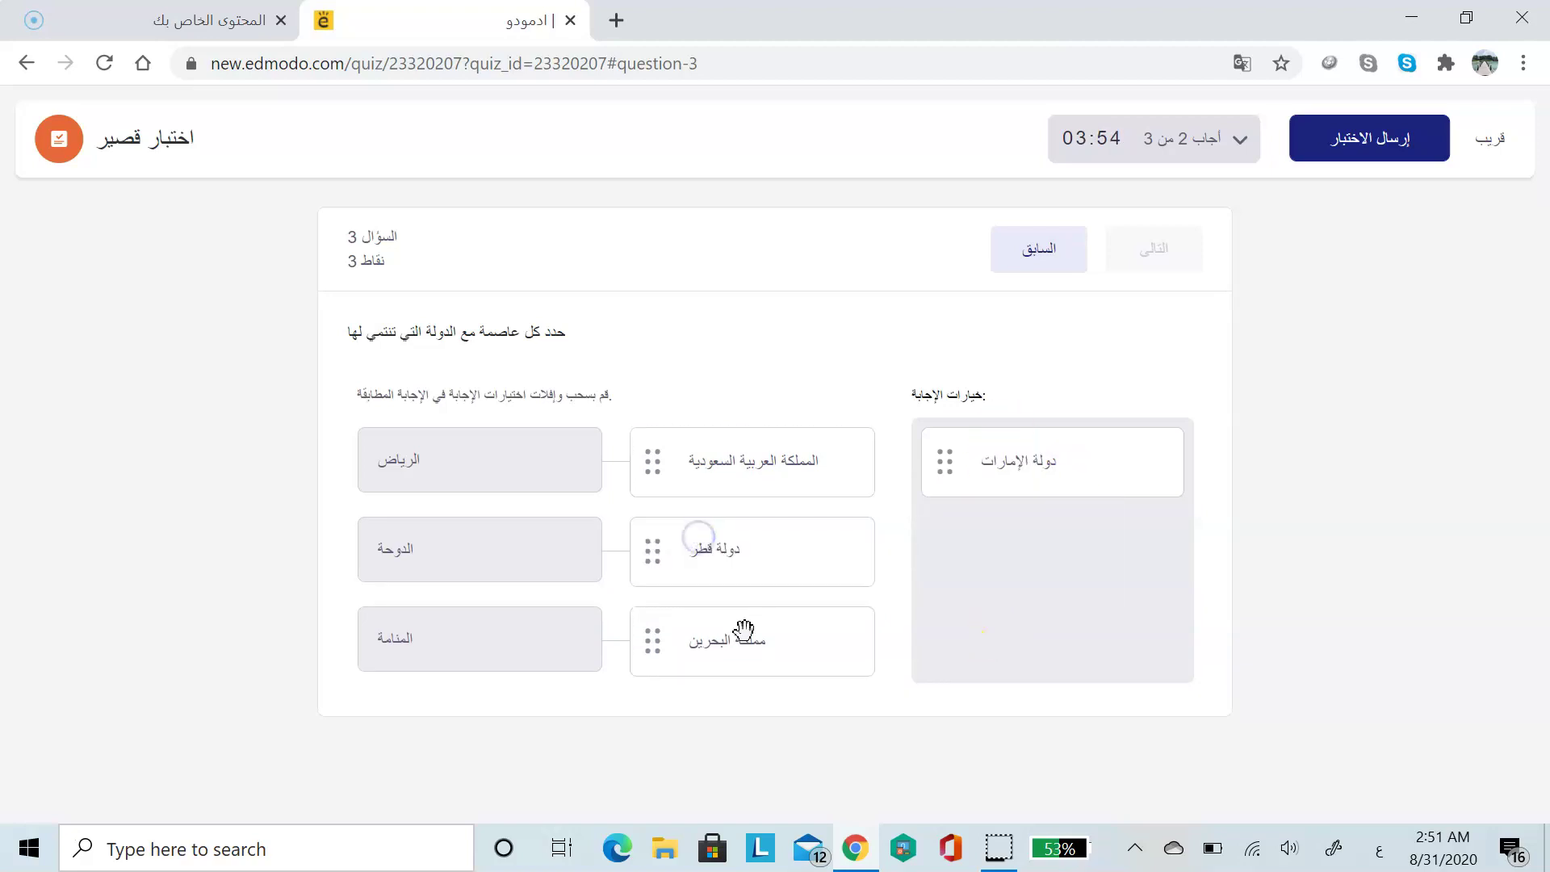
# Submit the completed quiz and confirm the submission
pyautogui.click(1352, 373)
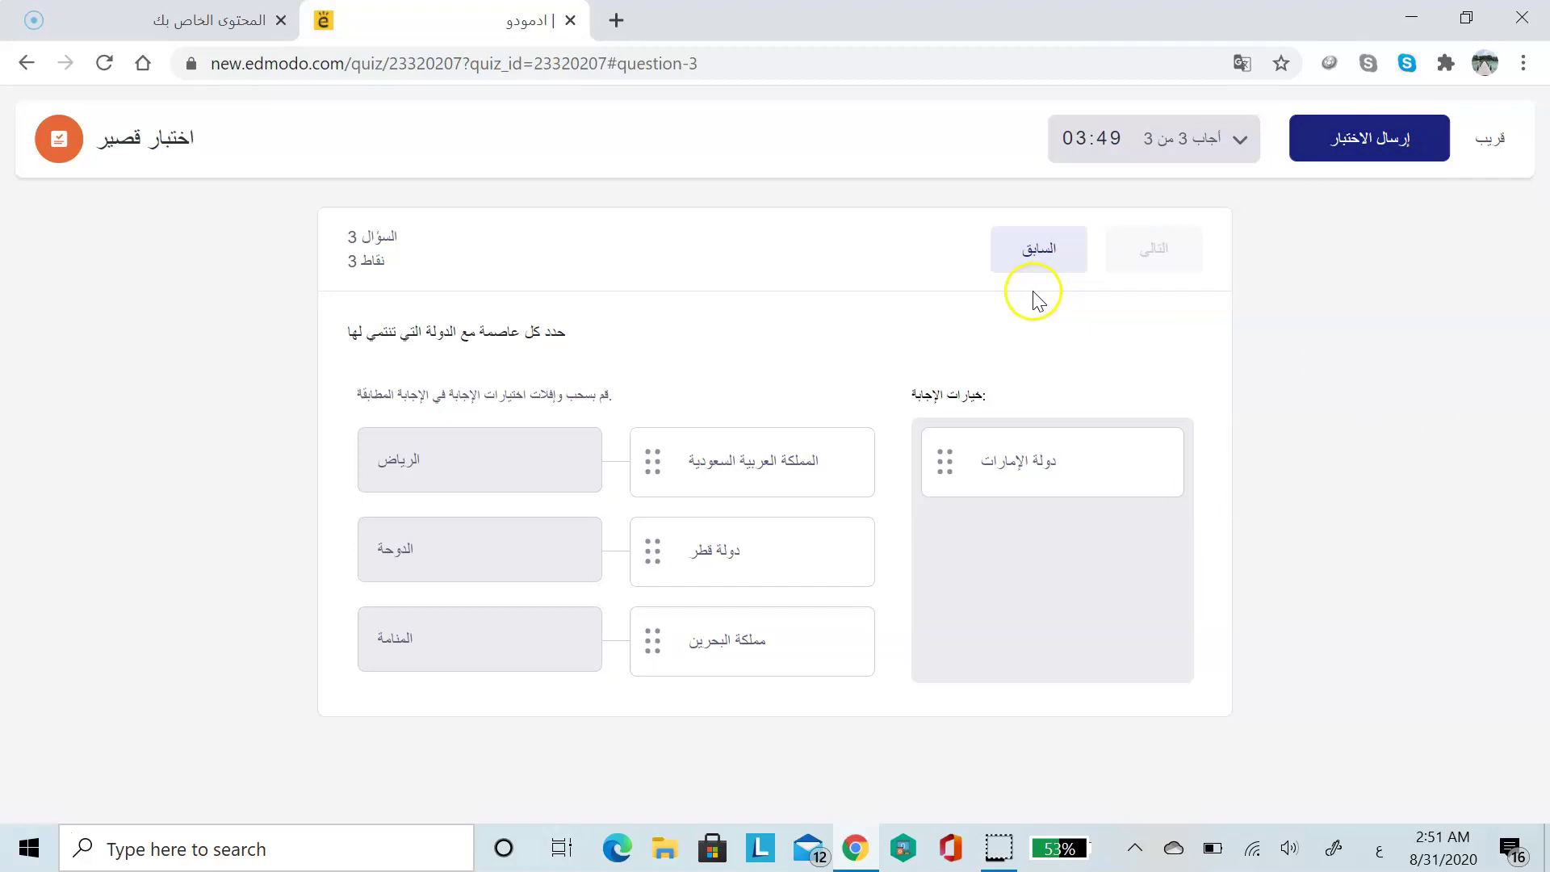
pyautogui.click(1367, 137)
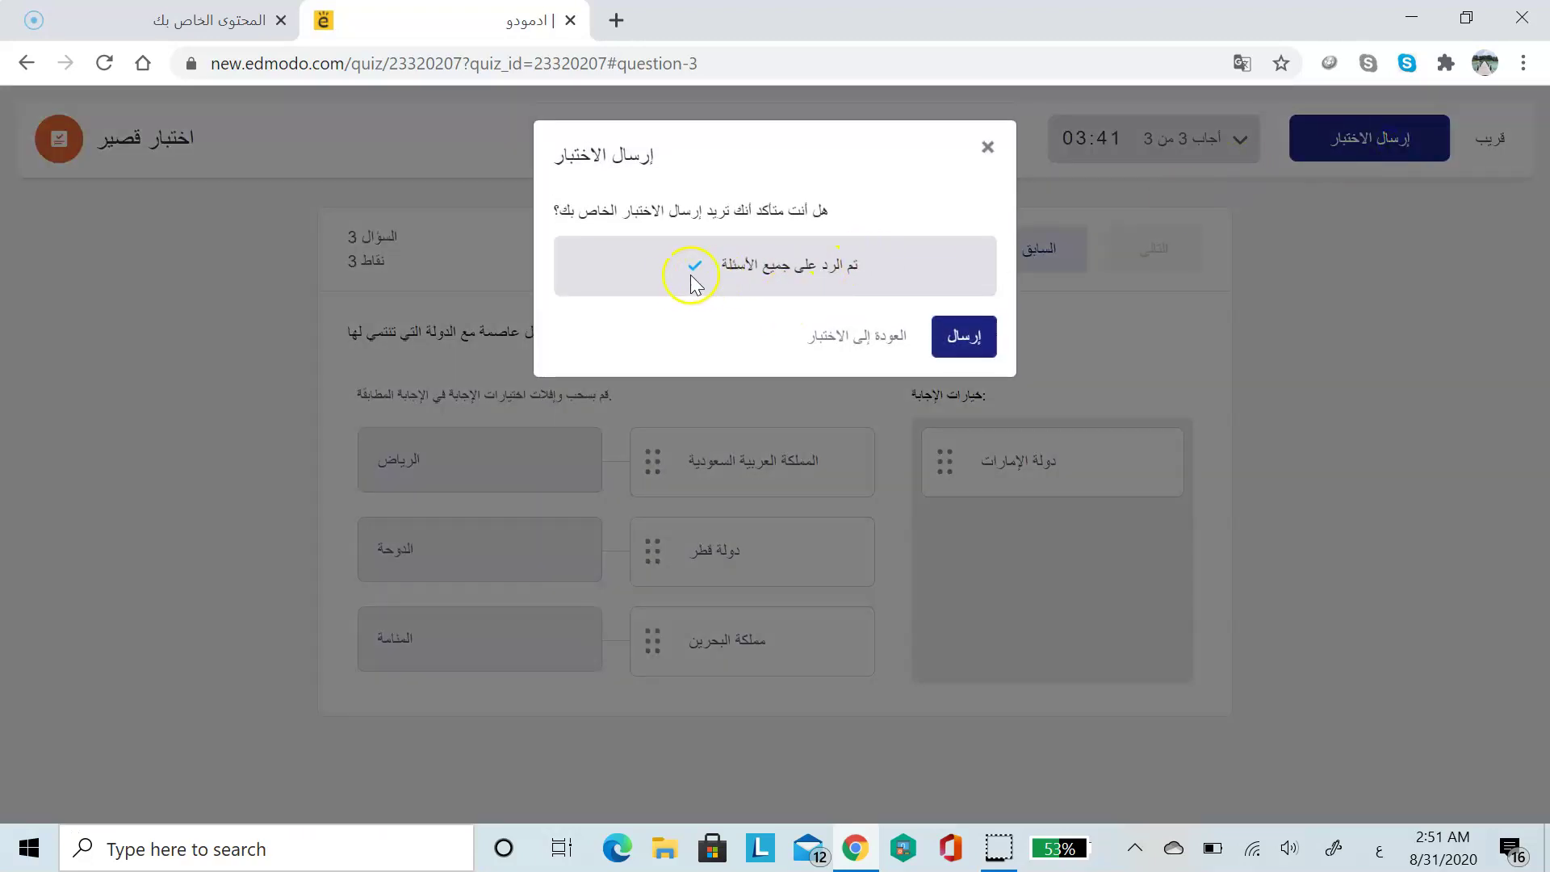
pyautogui.click(964, 336)
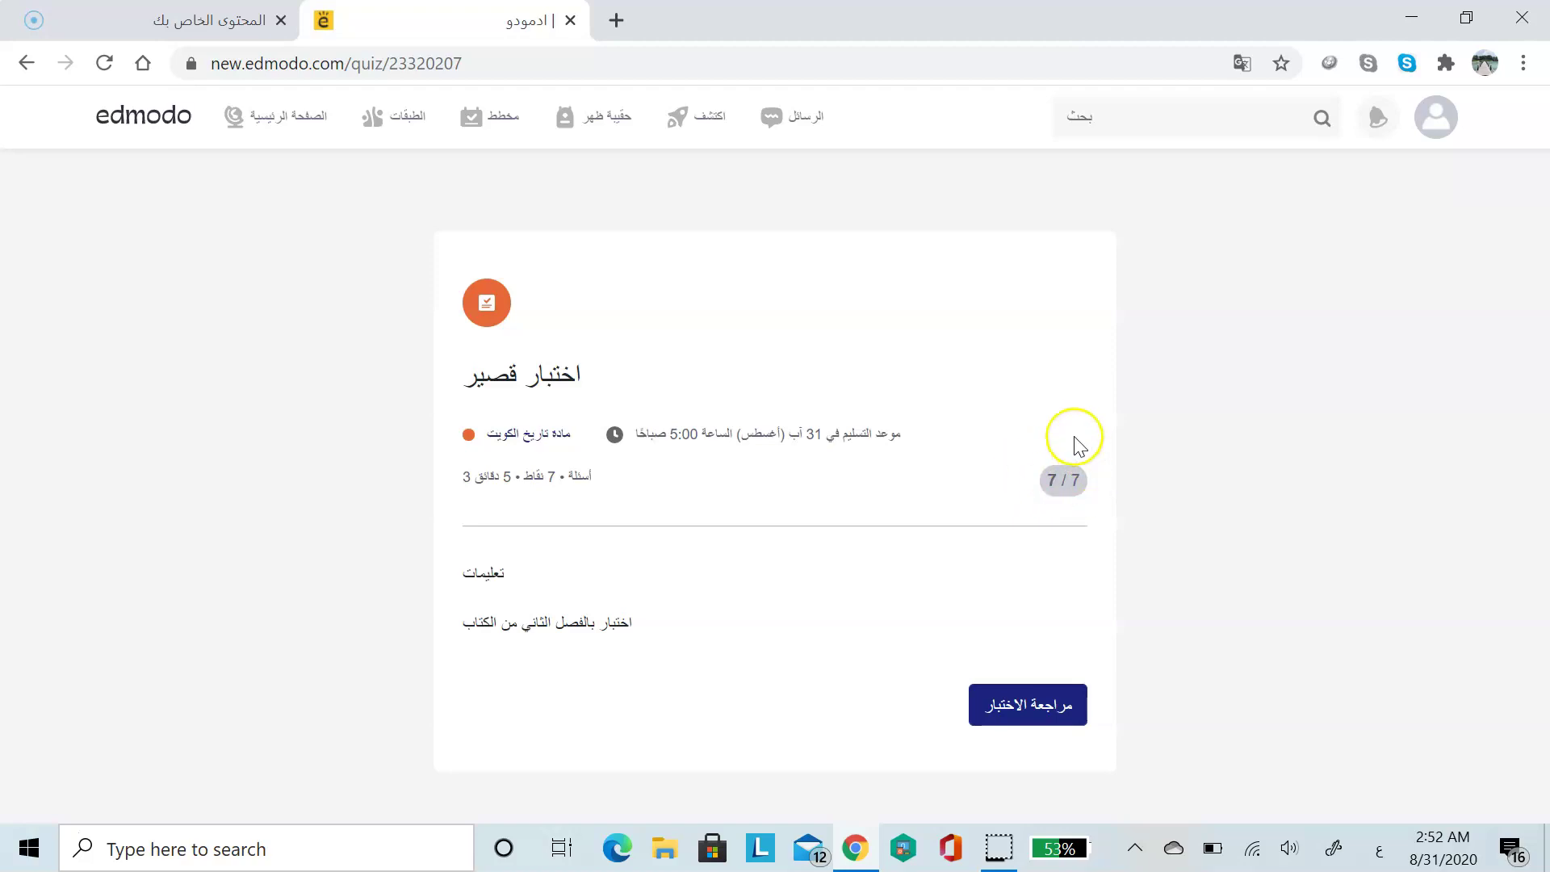
# Review the graded answers to the quiz's three questions, and close the review
pyautogui.click(1063, 704)
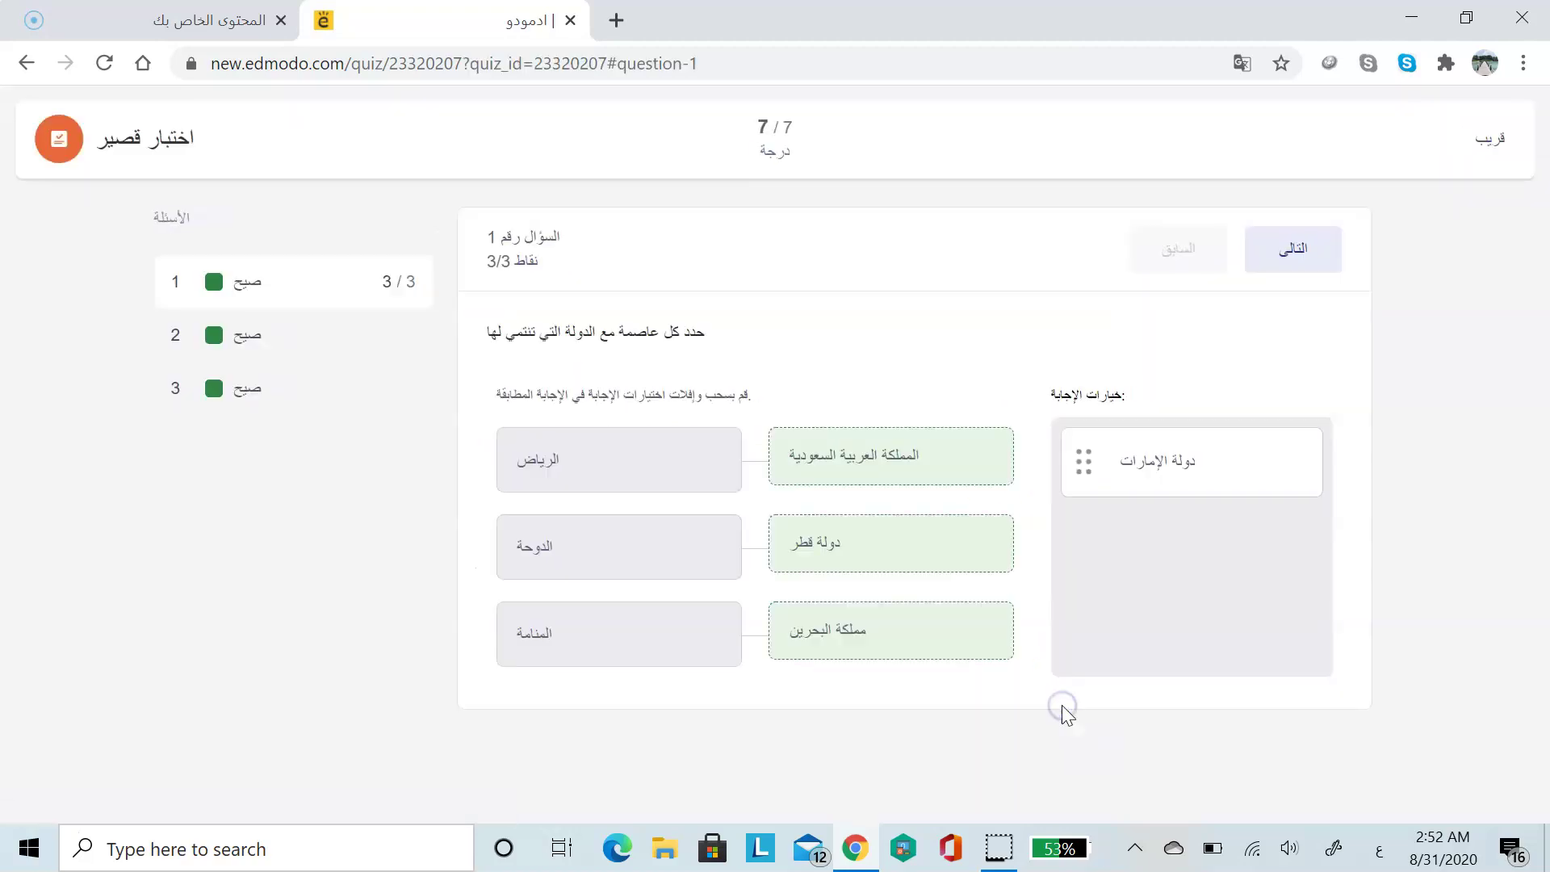
pyautogui.click(361, 343)
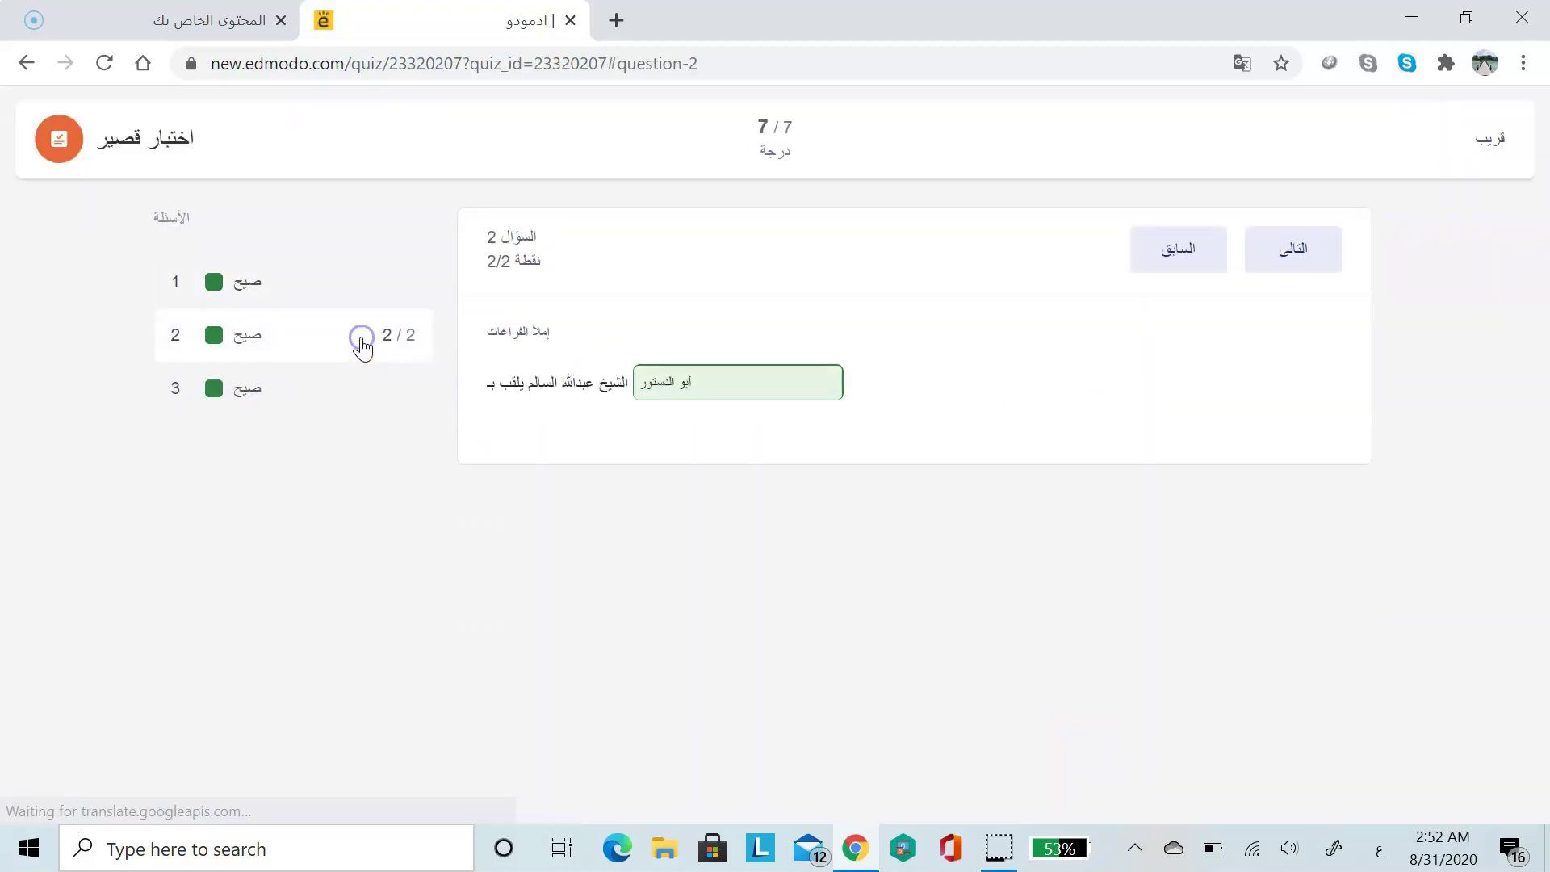
pyautogui.click(351, 383)
pyautogui.click(311, 308)
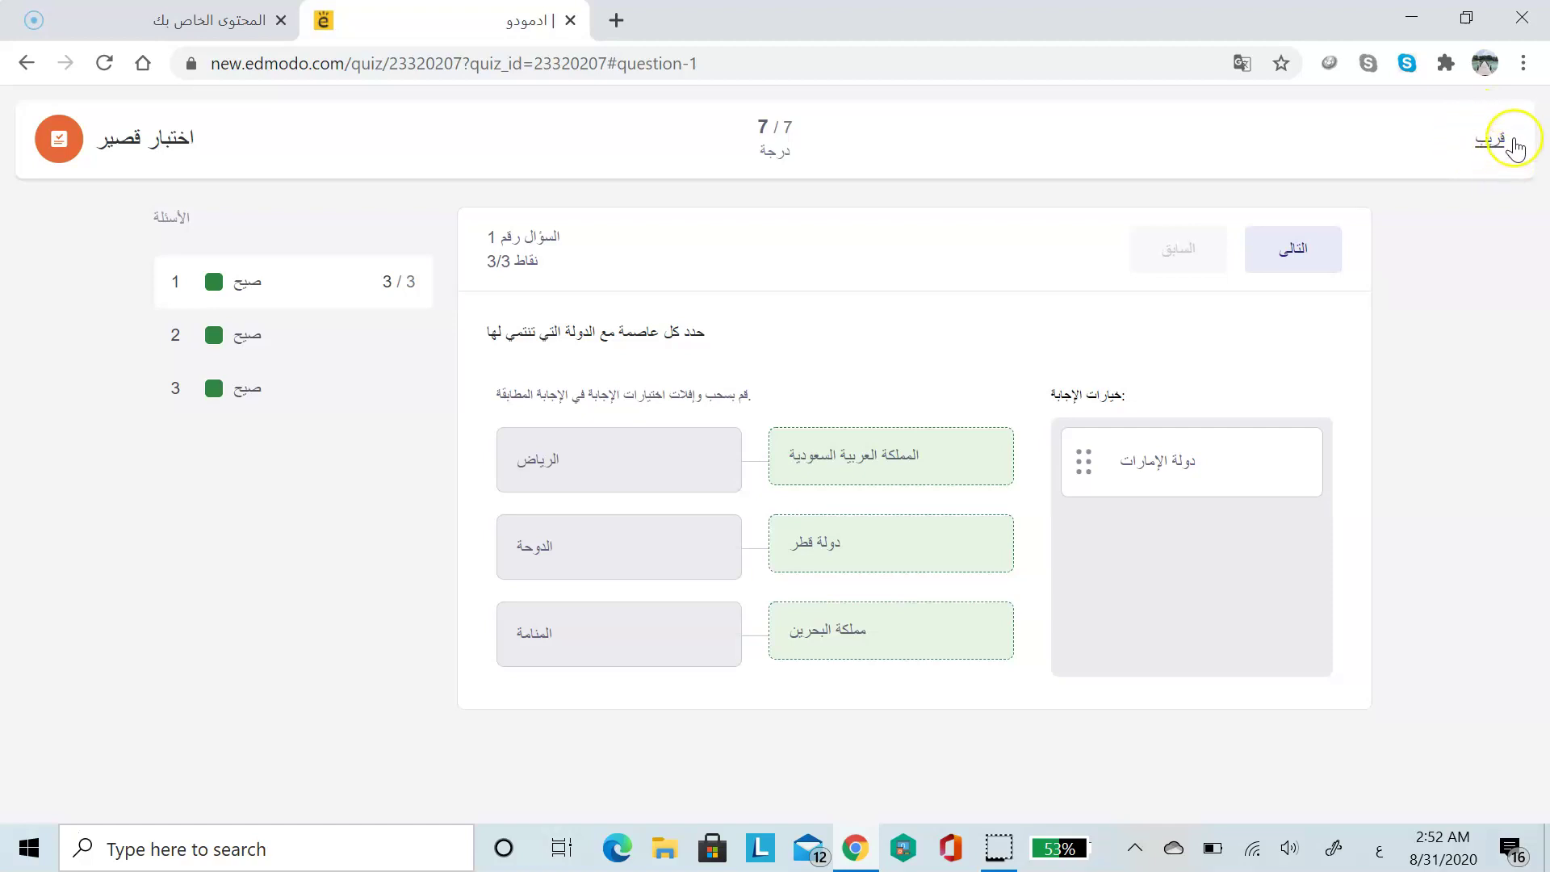
pyautogui.click(1490, 135)
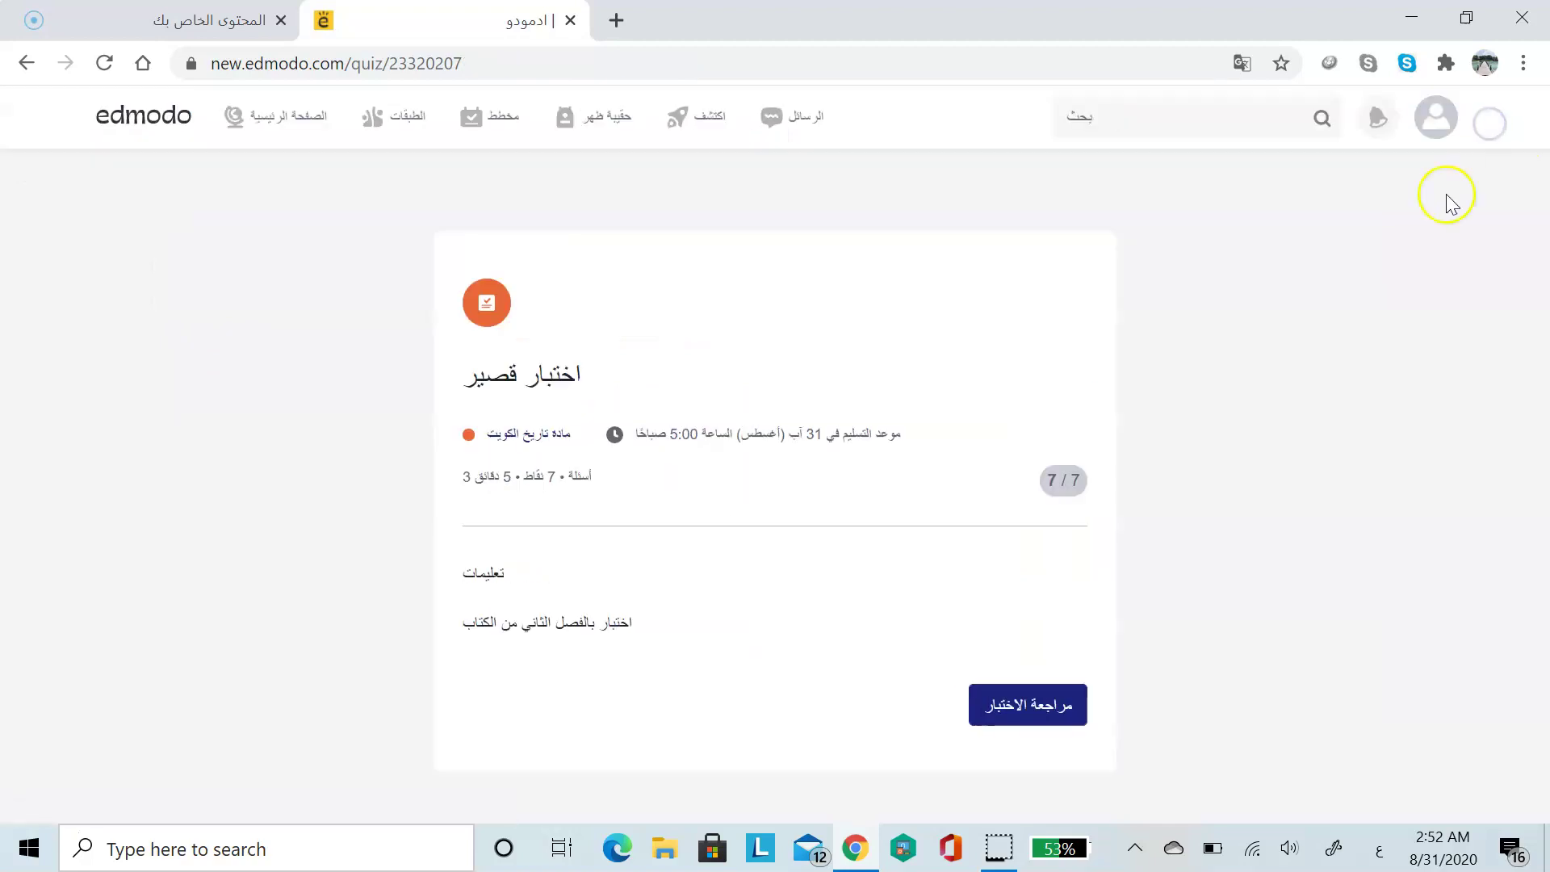
# Return to the home page and look over the اختبار قصير post in the feed
pyautogui.click(271, 118)
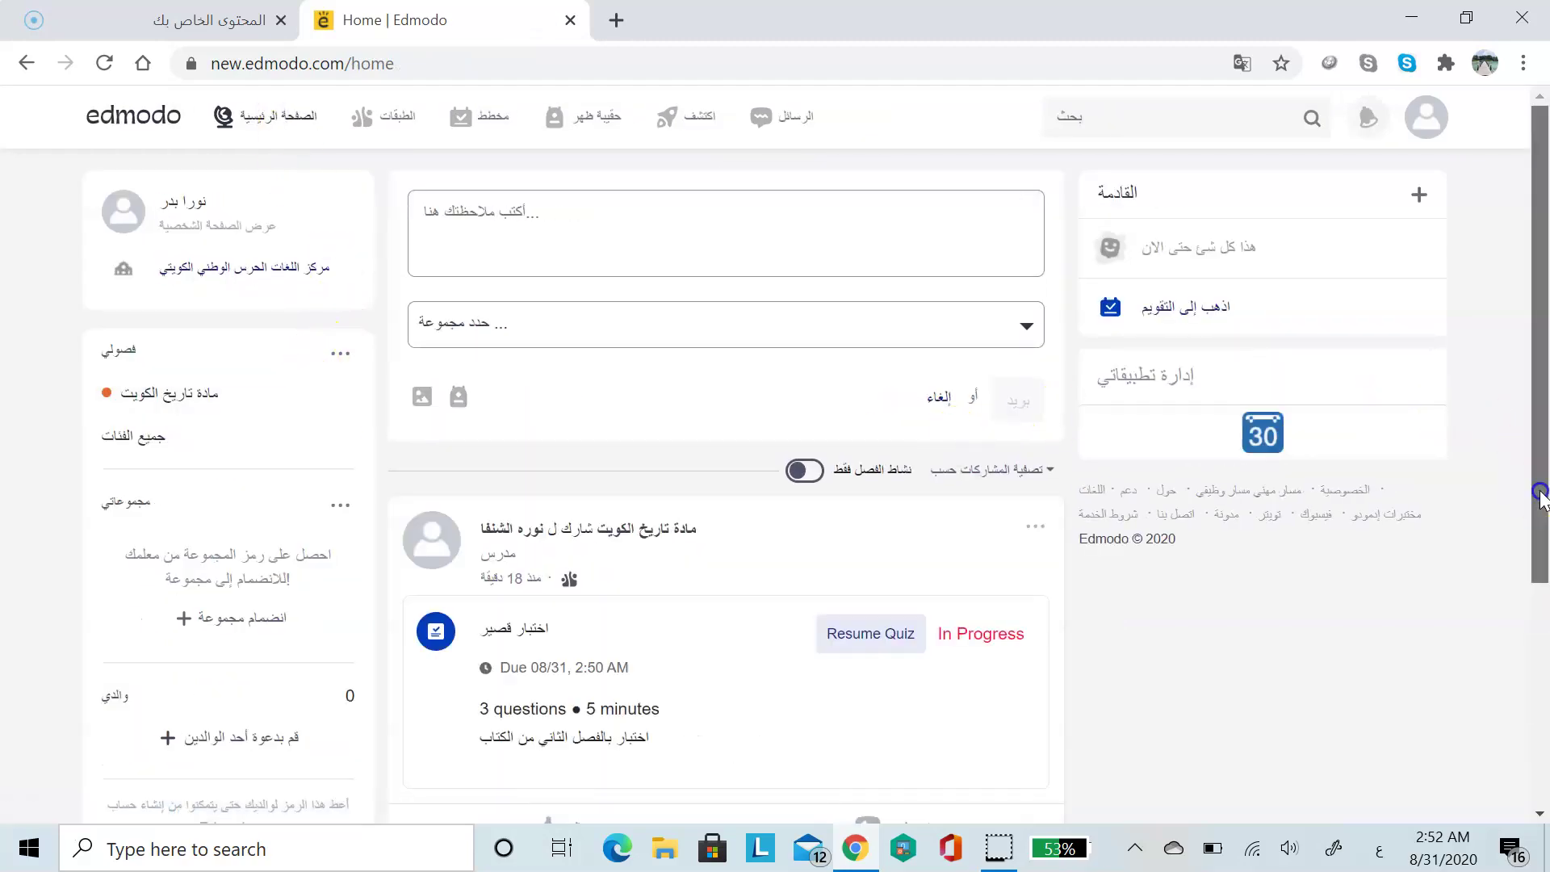
pyautogui.scroll(-1, 1544, 339)
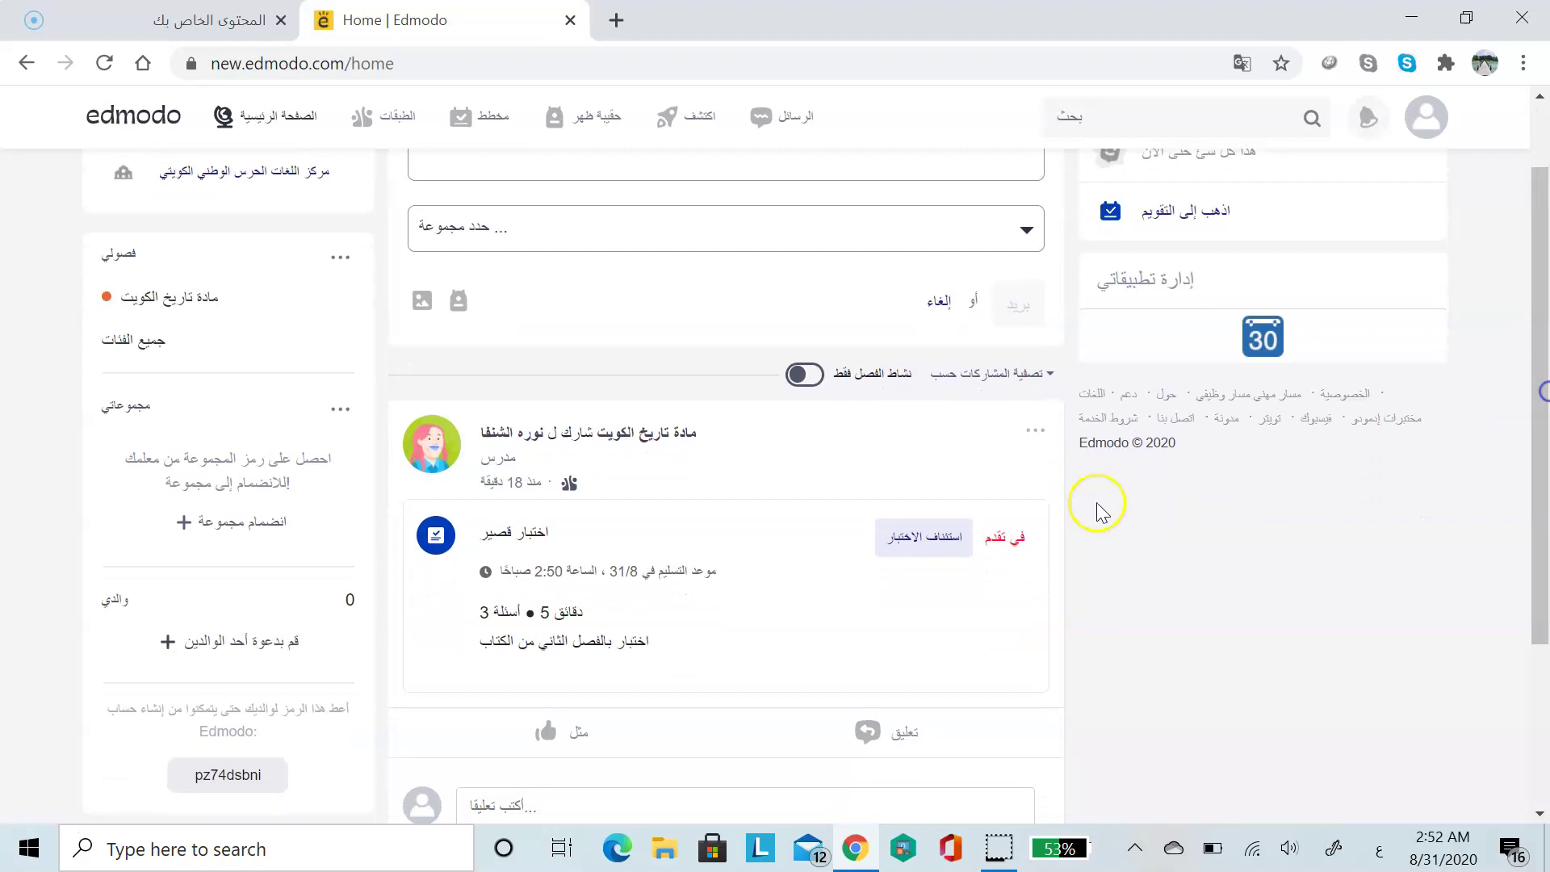
pyautogui.moveTo(1544, 348)
pyautogui.mouseDown()
pyautogui.moveTo(1544, 522)
pyautogui.moveTo(1543, 329)
pyautogui.moveTo(1544, 377)
pyautogui.mouseUp()
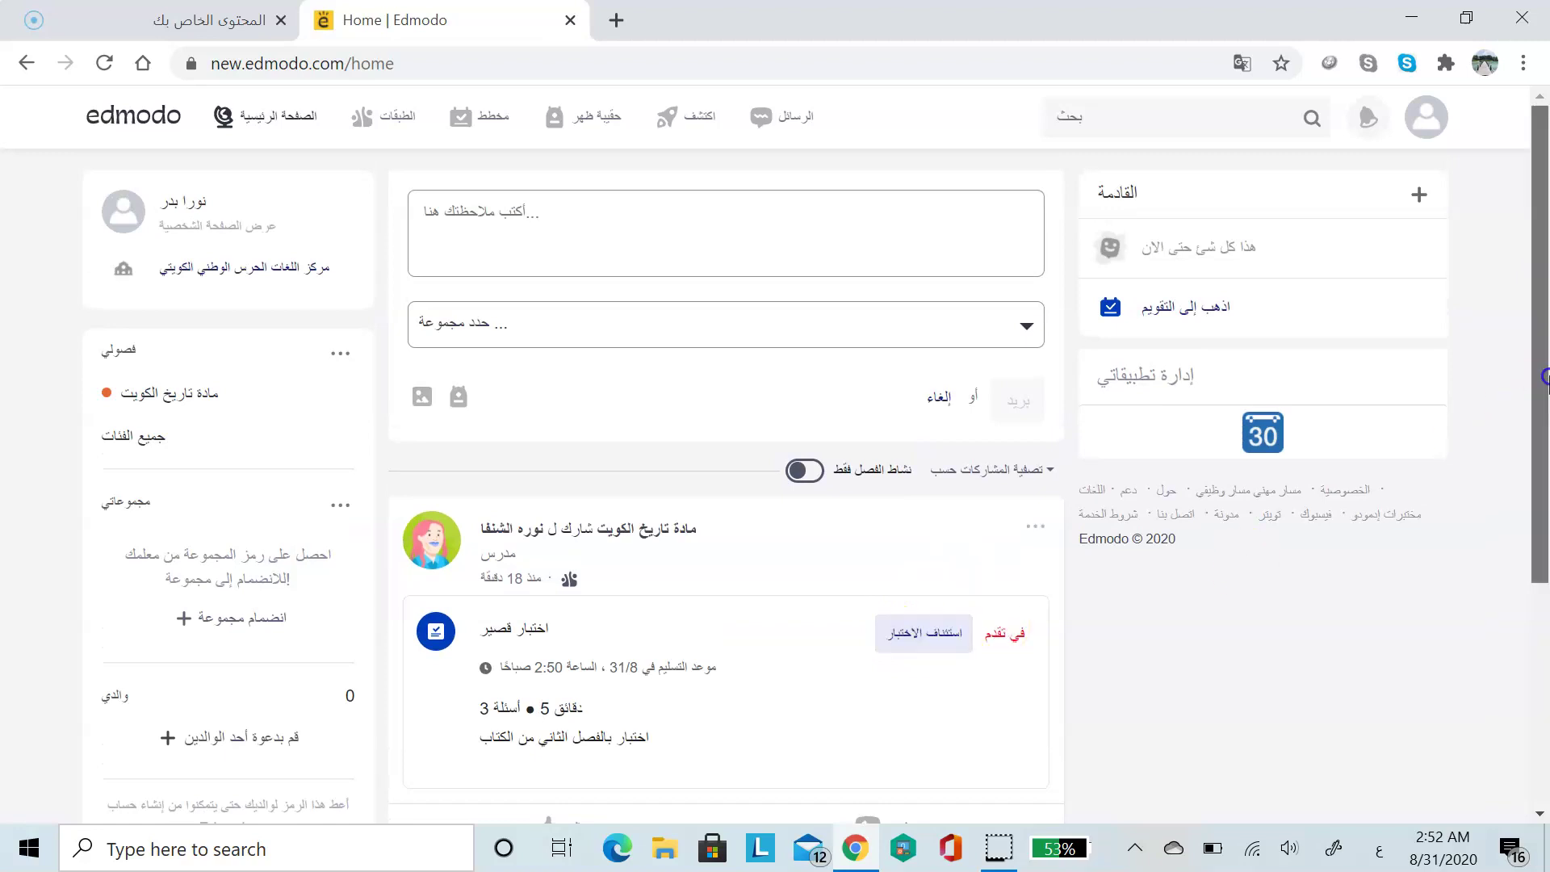
# Open the student planner, view the new task form, and close it without saving
pyautogui.click(1184, 307)
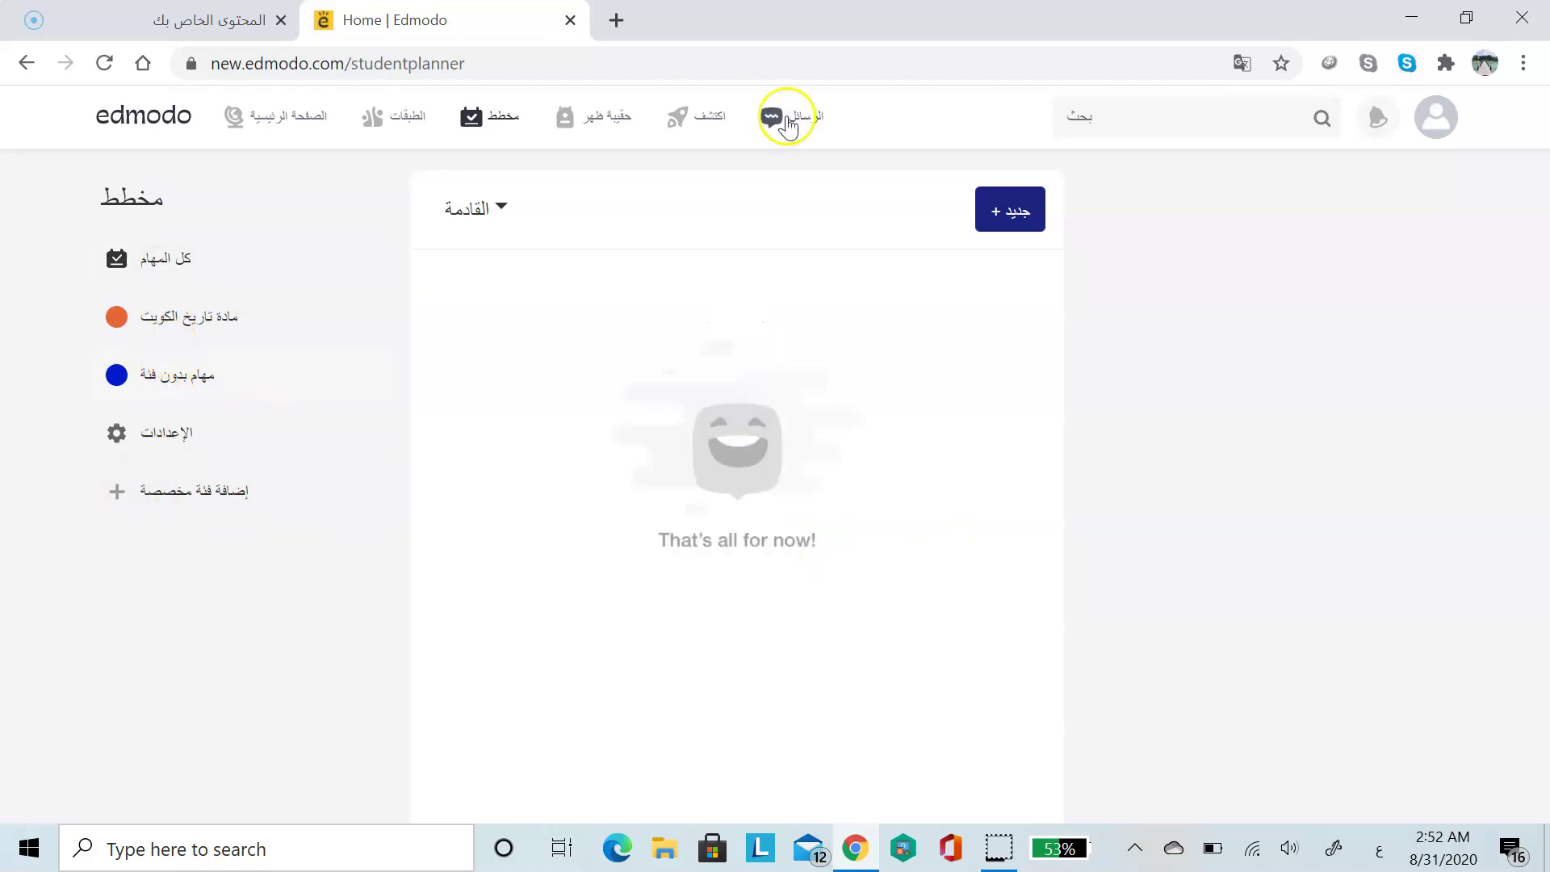
pyautogui.click(994, 232)
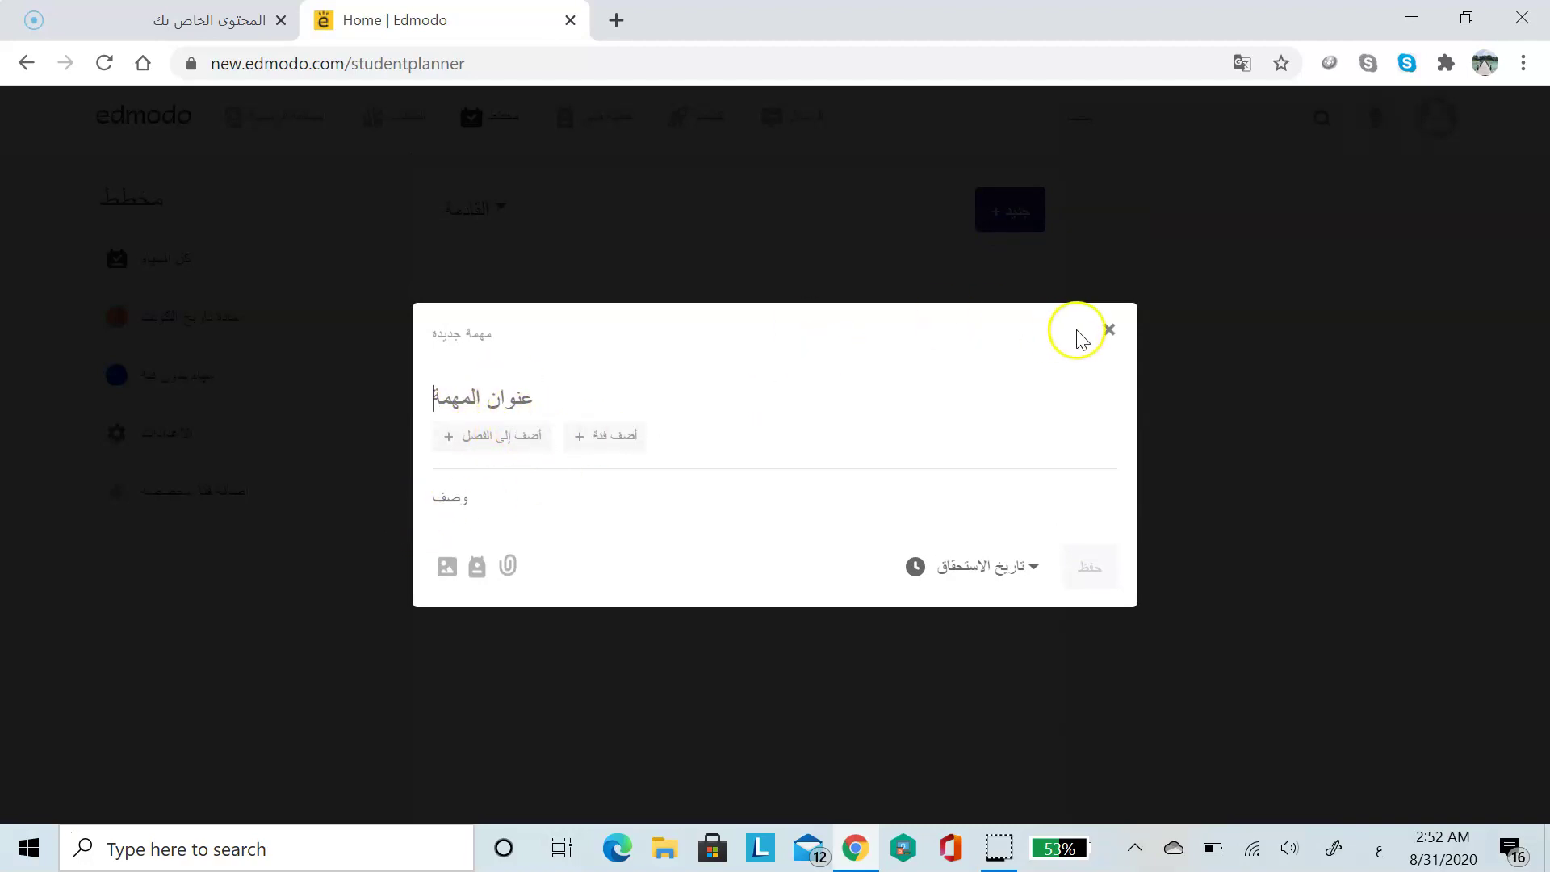
pyautogui.click(1106, 333)
pyautogui.moveTo(406, 141)
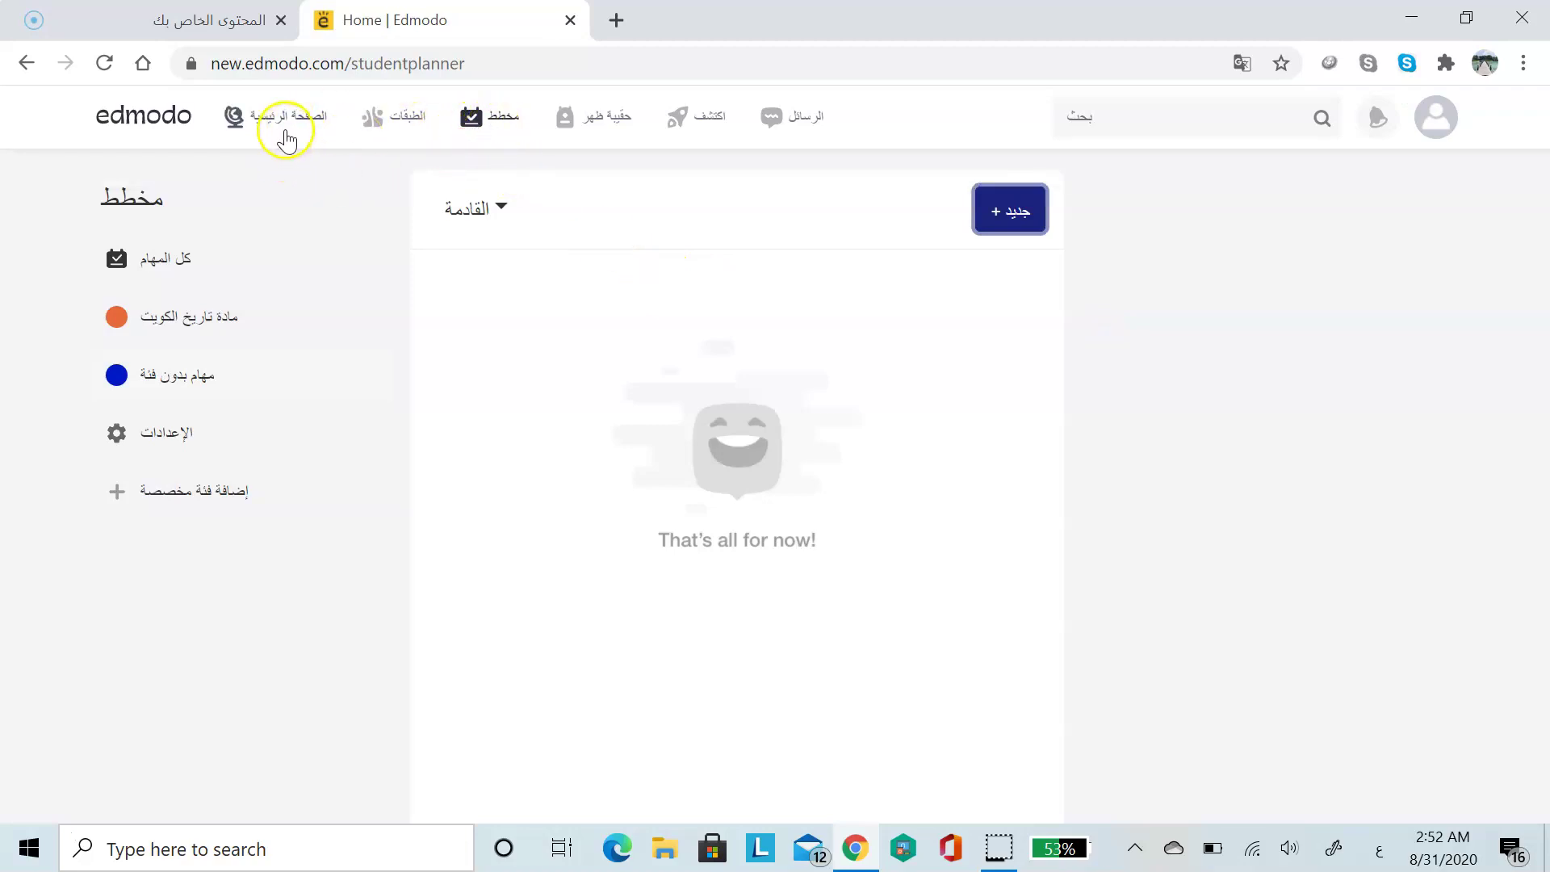
# Open the classes page and view the grade progress for the class مادة تاريخ الكويت
pyautogui.click(401, 129)
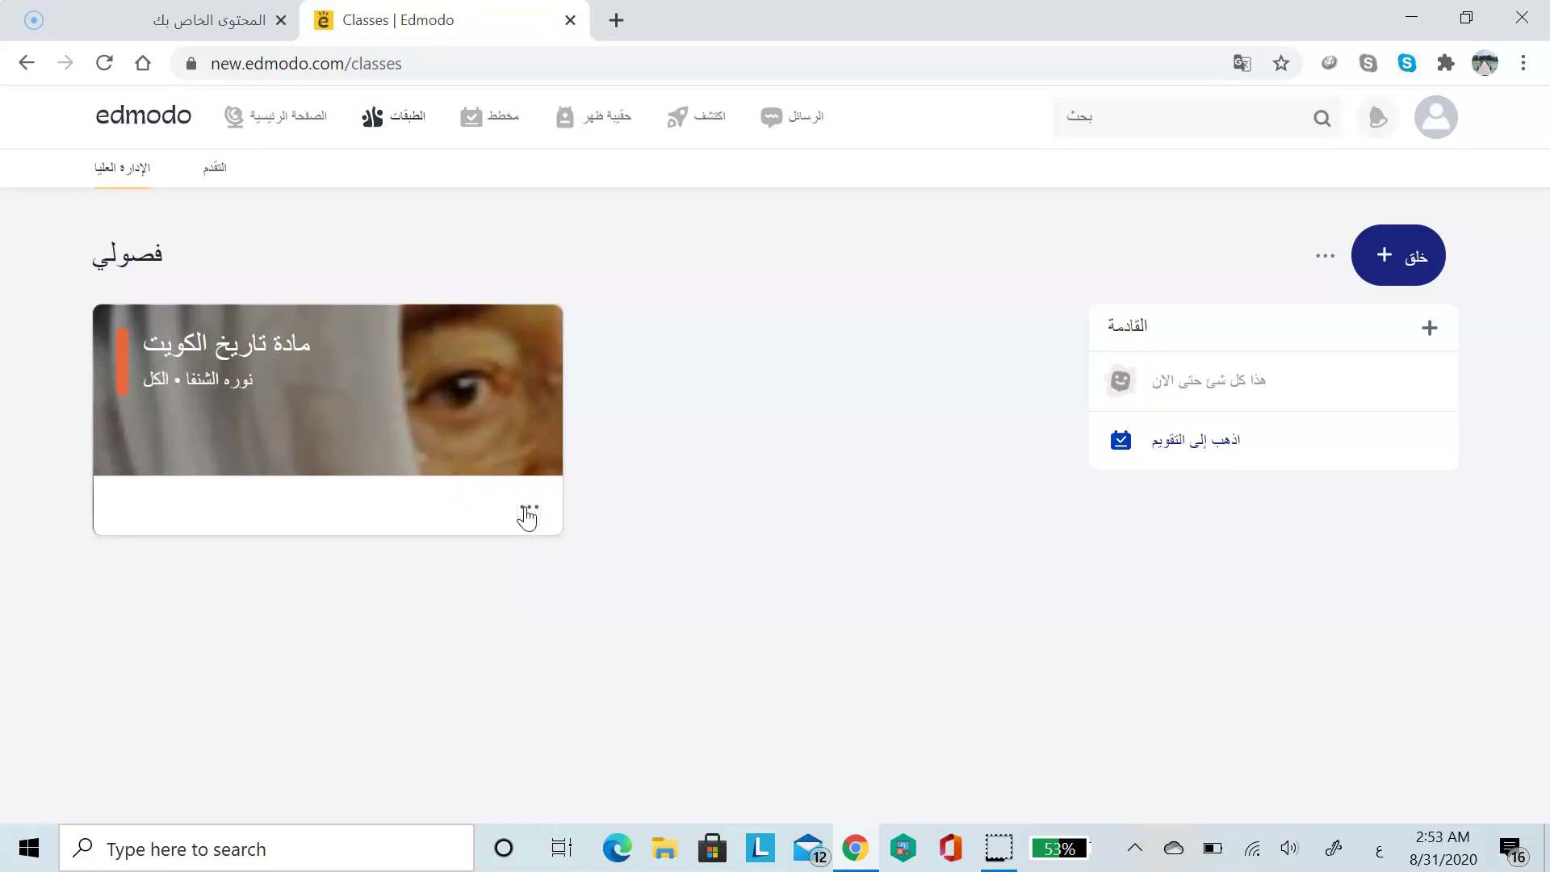
pyautogui.click(392, 430)
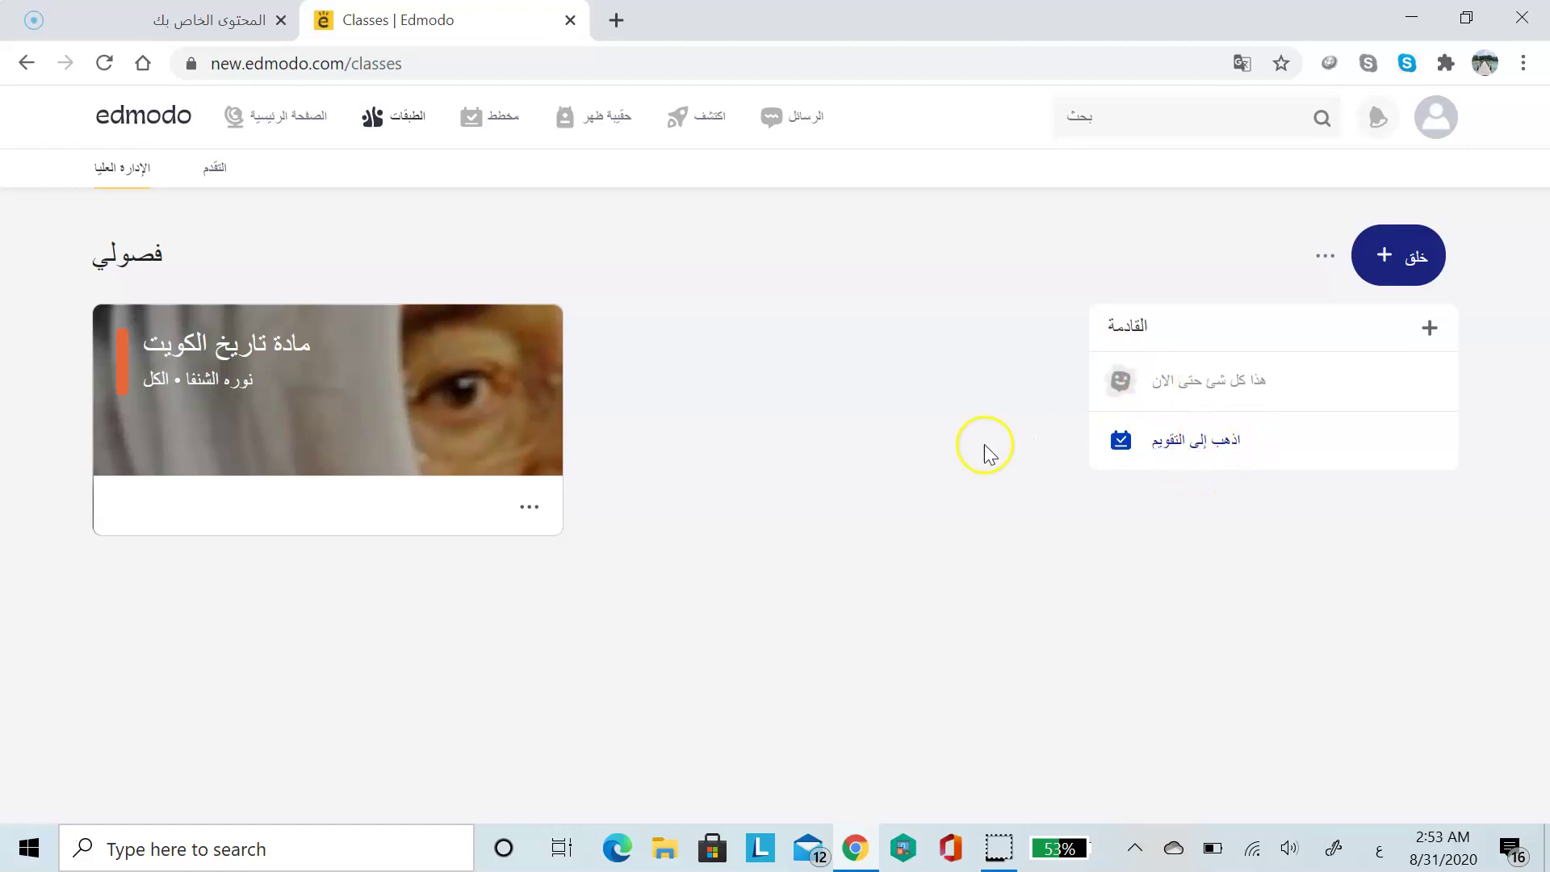
pyautogui.click(204, 169)
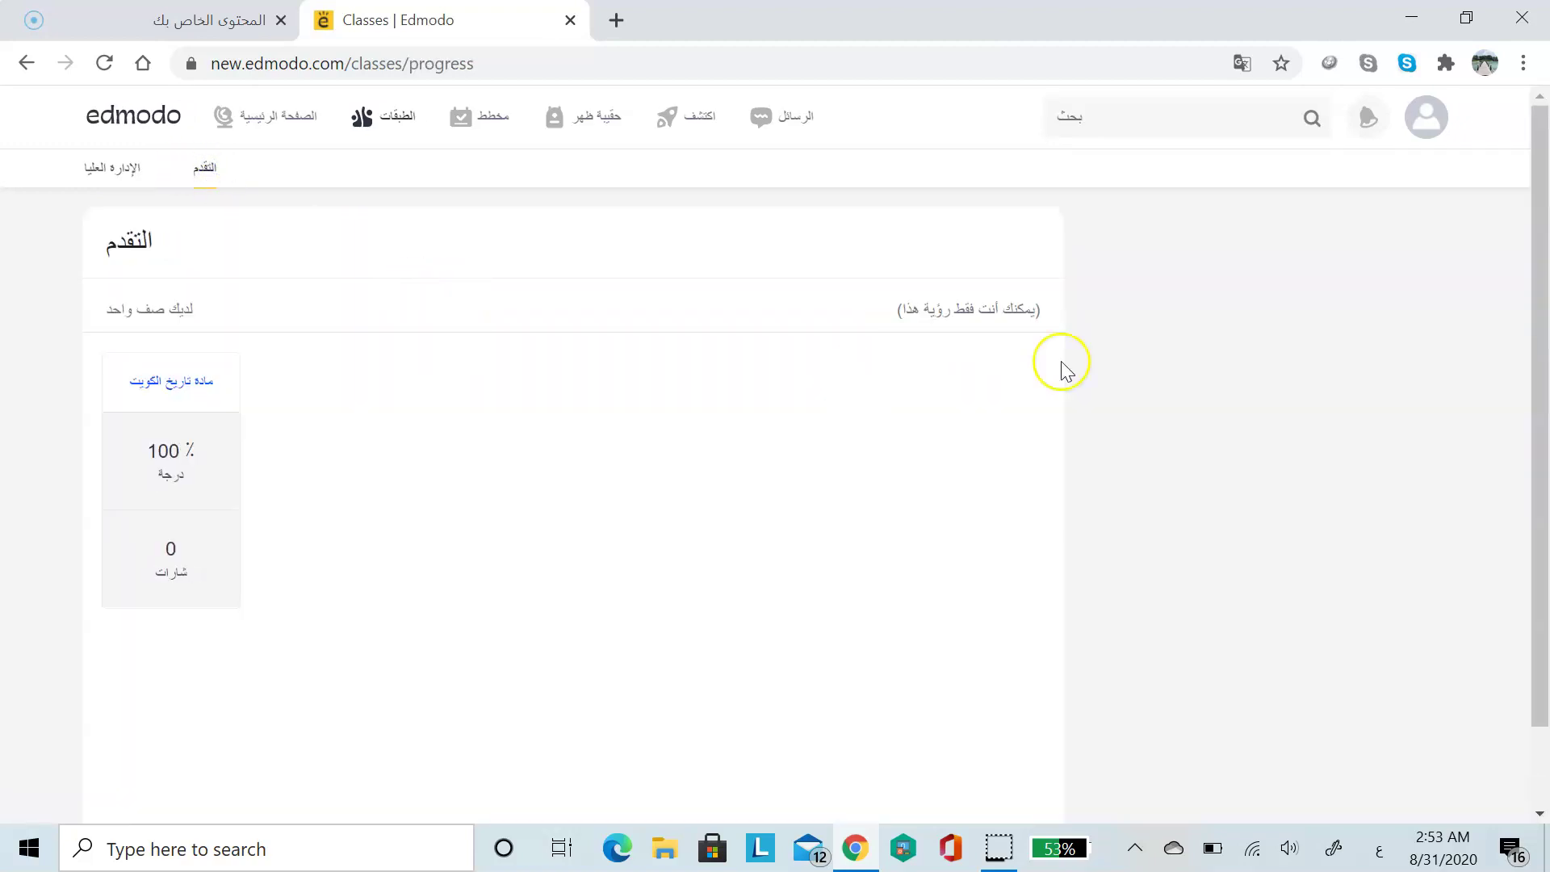
pyautogui.scroll(-2, 1533, 318)
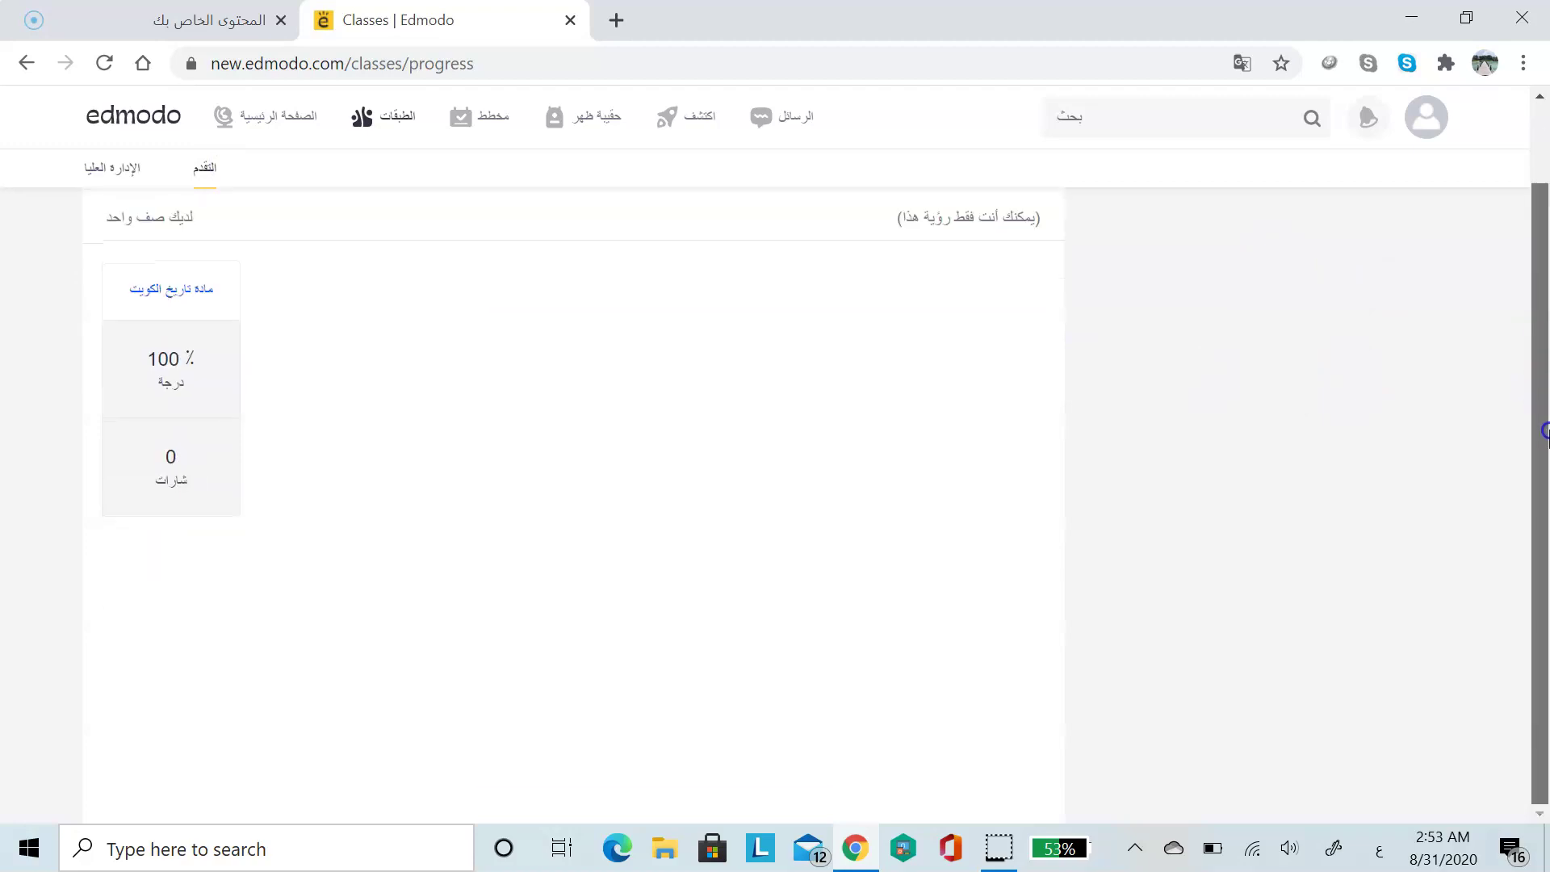
pyautogui.scroll(2, 1522, 246)
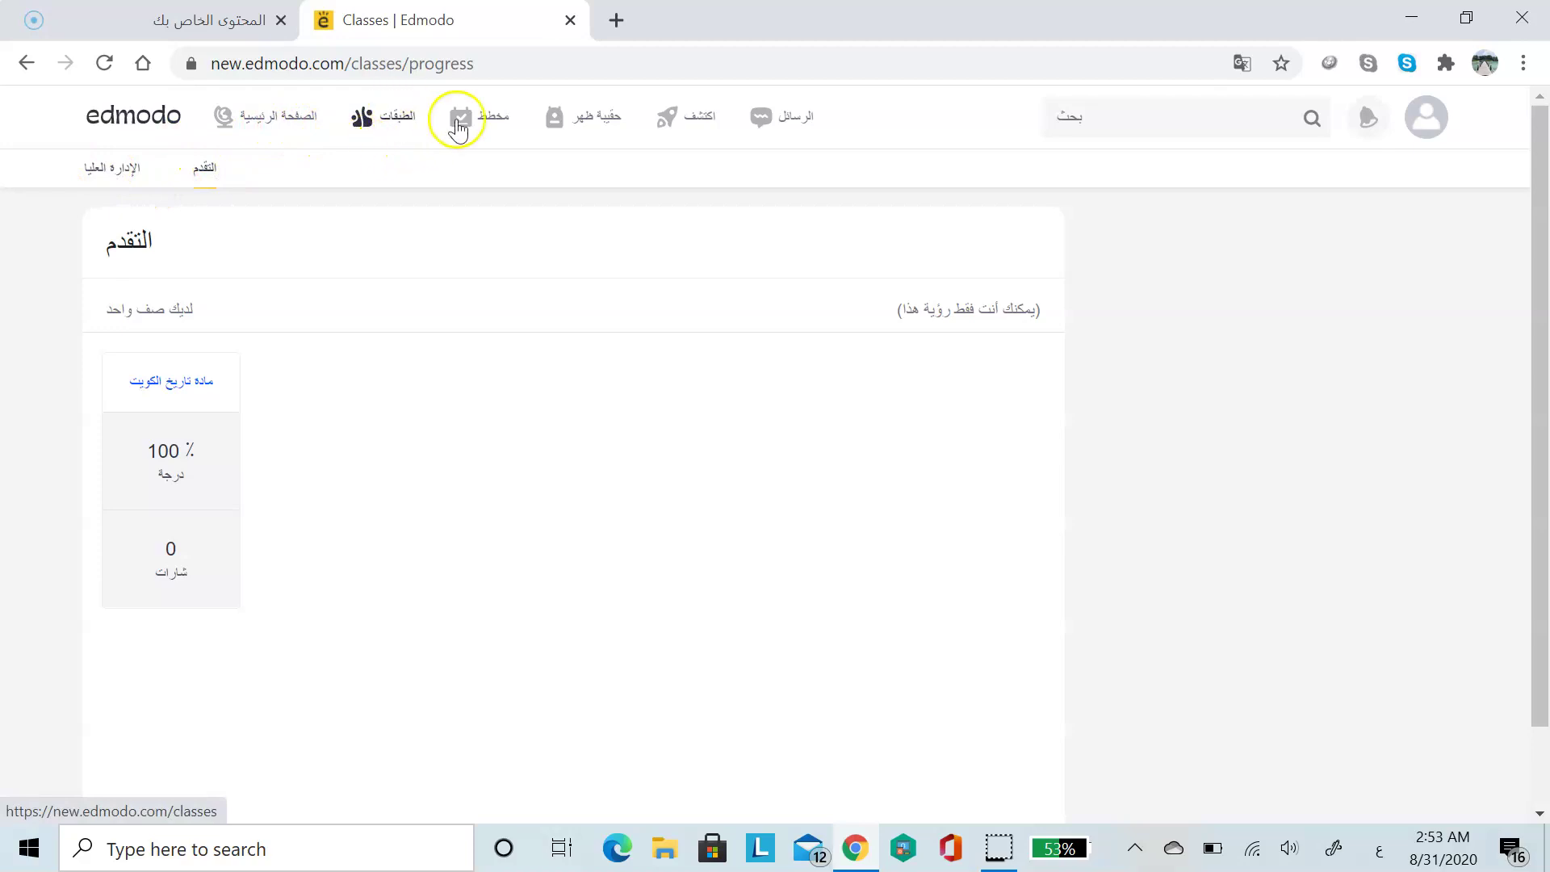
# Open the backpack library and look through the kinds of new items that can be added
pyautogui.click(606, 132)
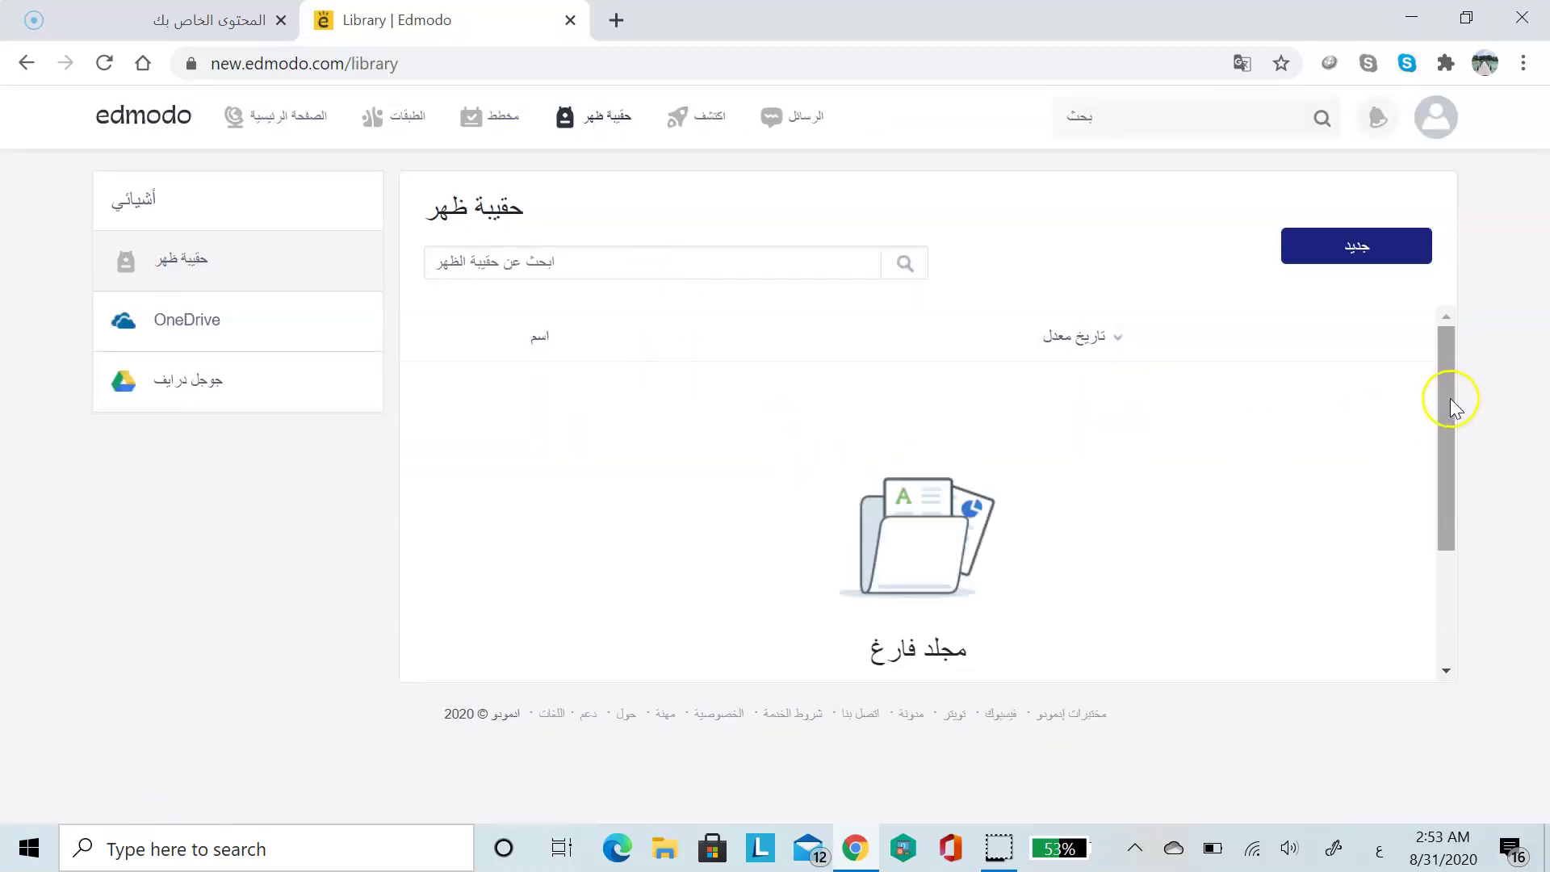
pyautogui.moveTo(1453, 399); pyautogui.dragTo(1446, 322)
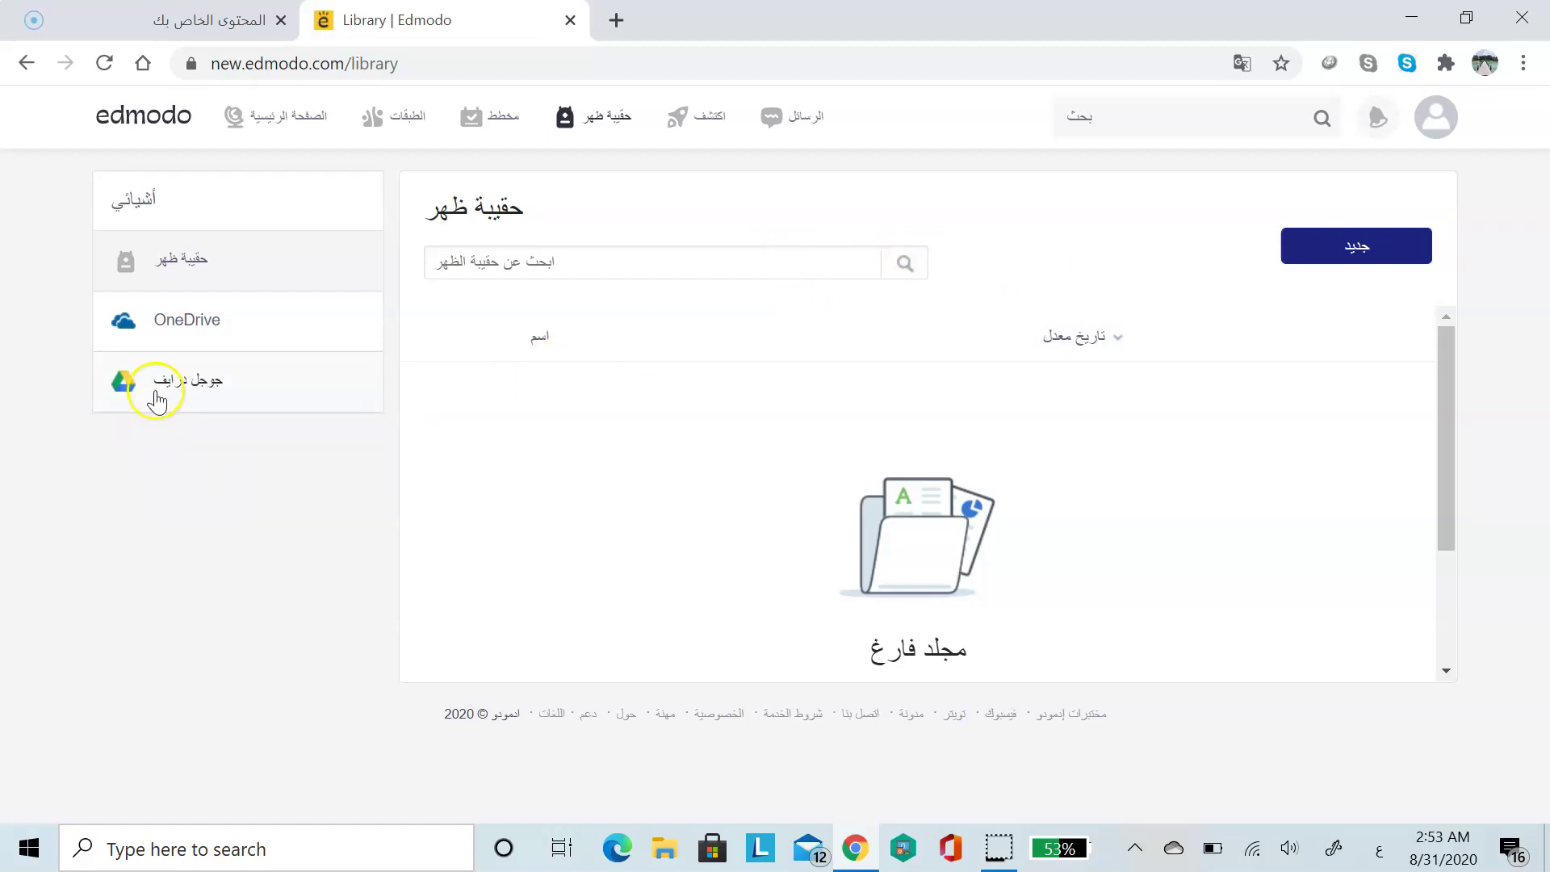
pyautogui.click(1319, 252)
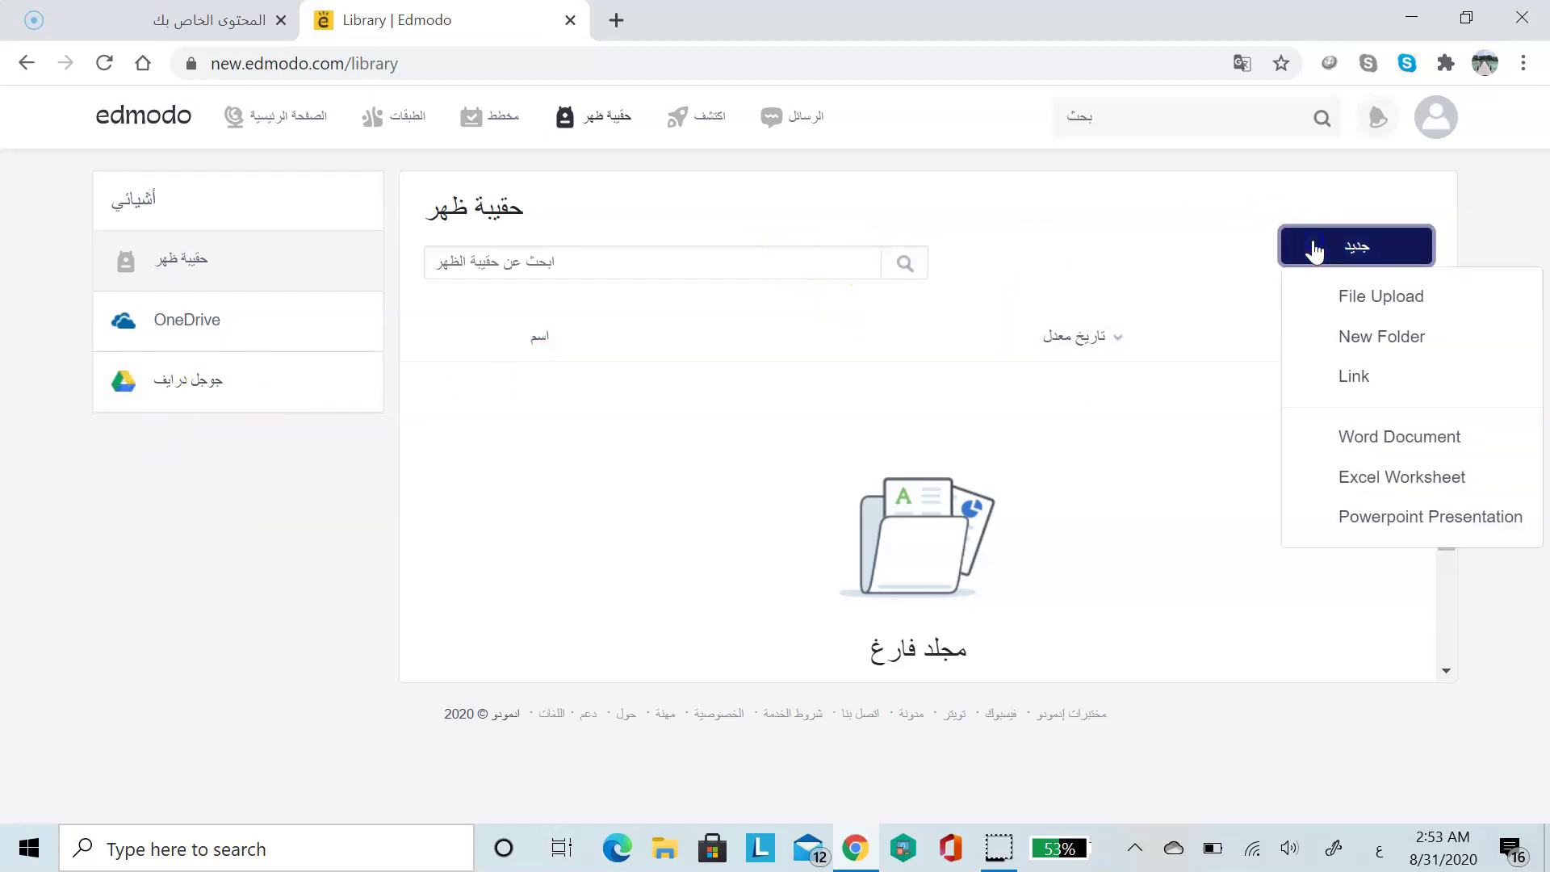
pyautogui.click(1383, 438)
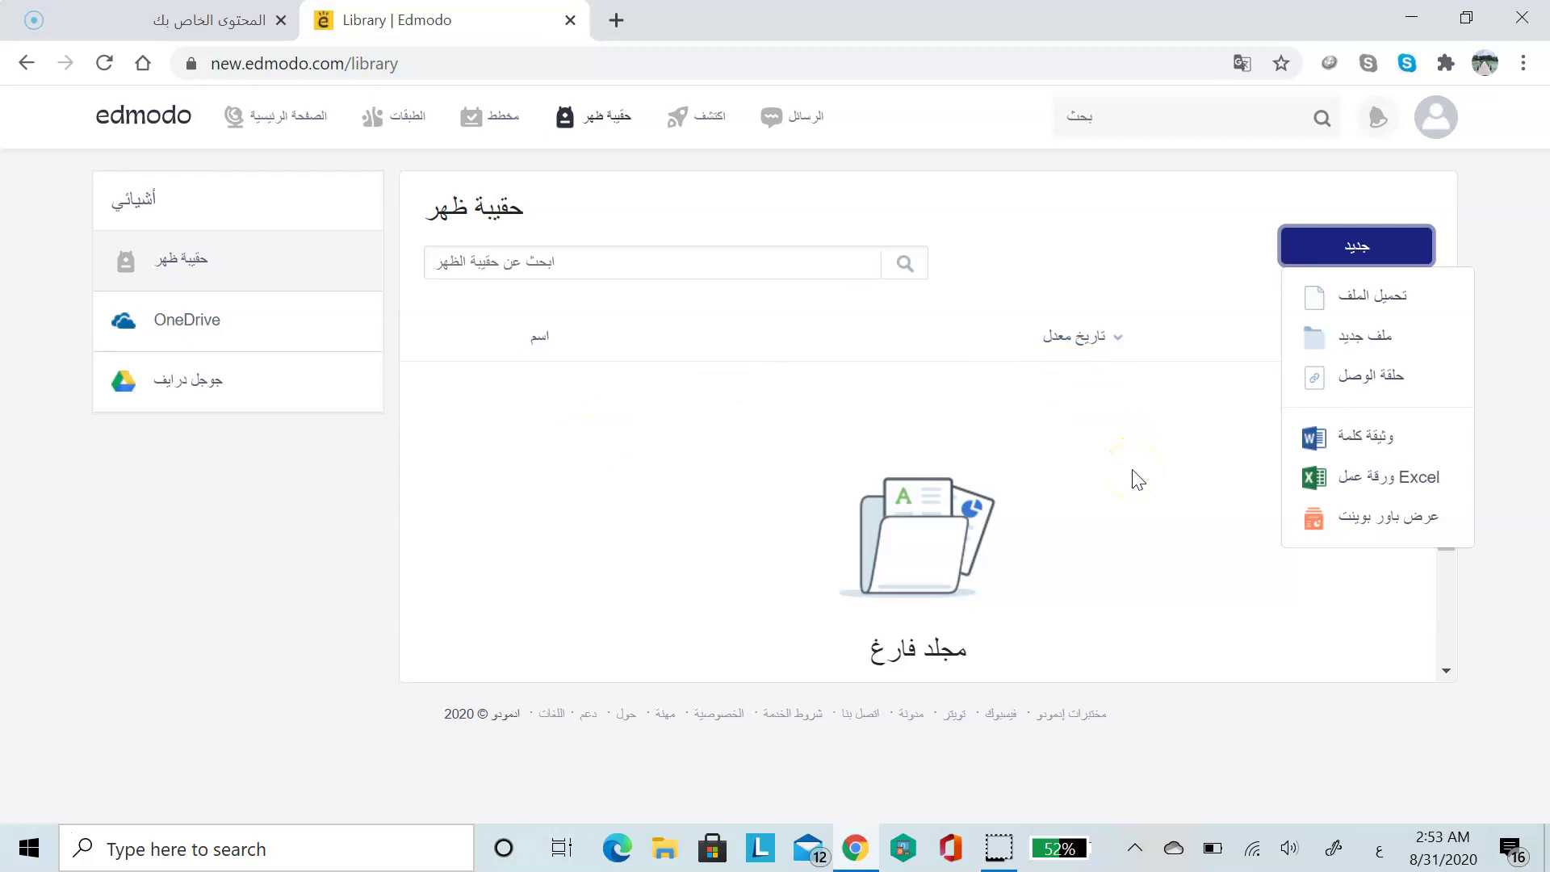
pyautogui.click(1137, 480)
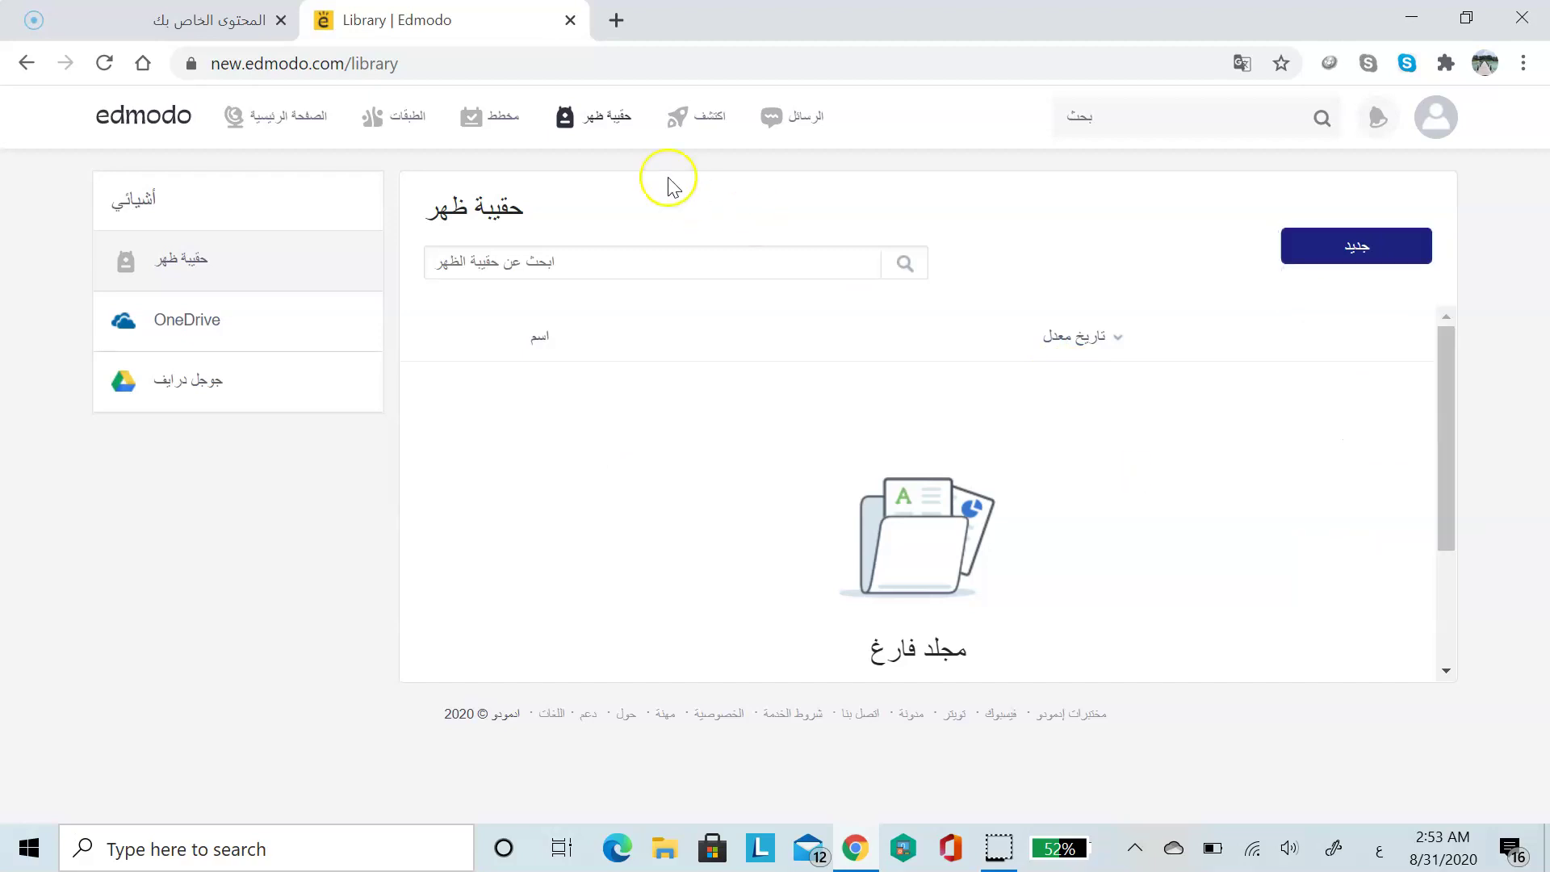
# Browse the games and apps on the Discover page, and open the messages page
pyautogui.click(682, 131)
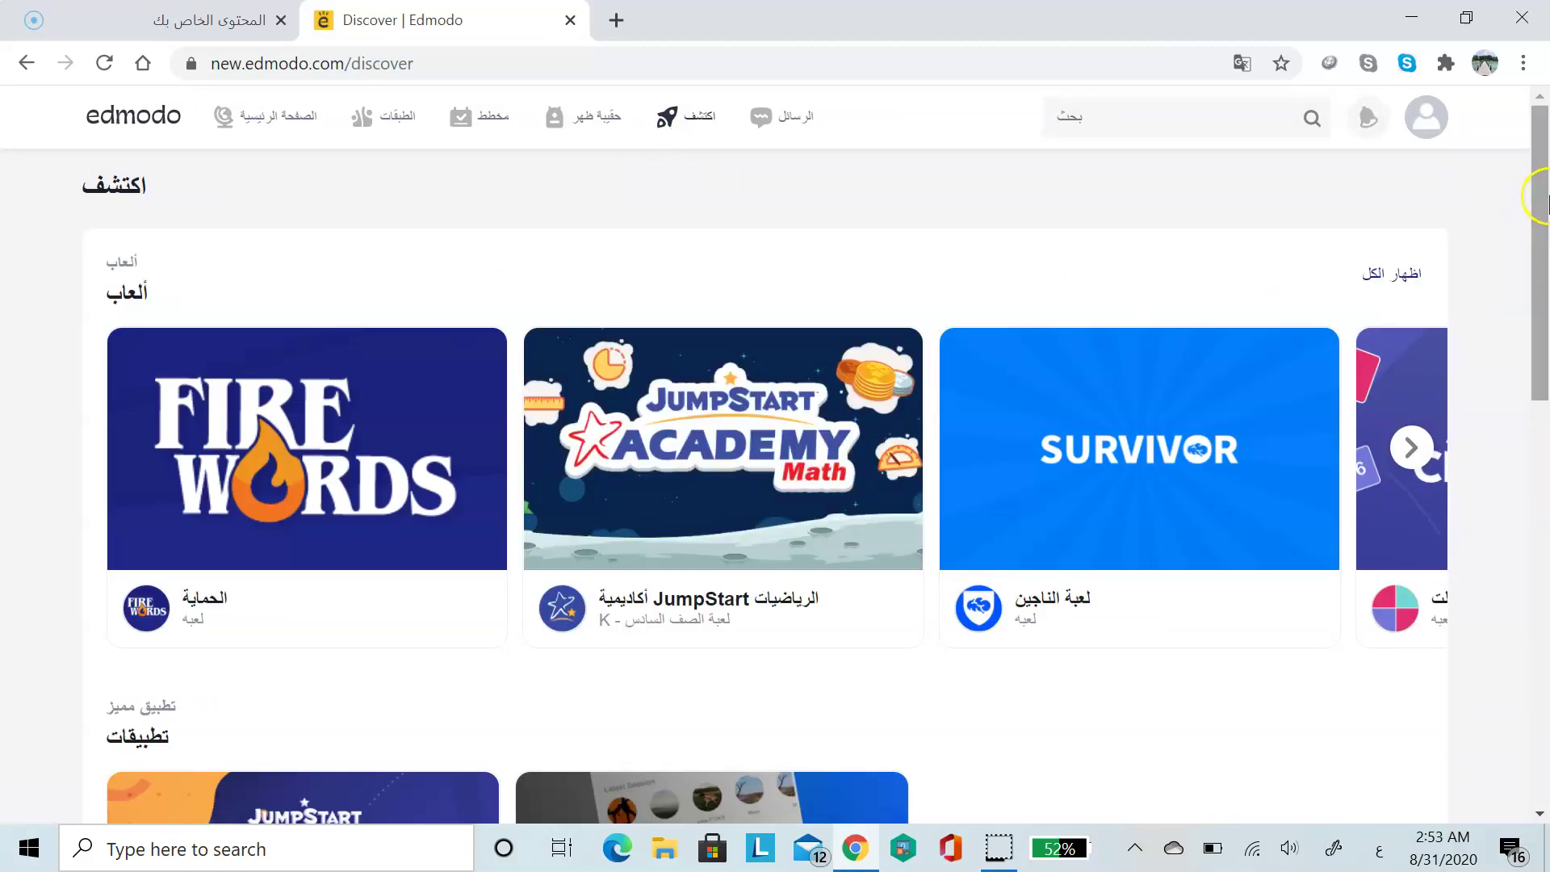
pyautogui.moveTo(1547, 202); pyautogui.dragTo(1538, 234)
pyautogui.moveTo(782, 495)
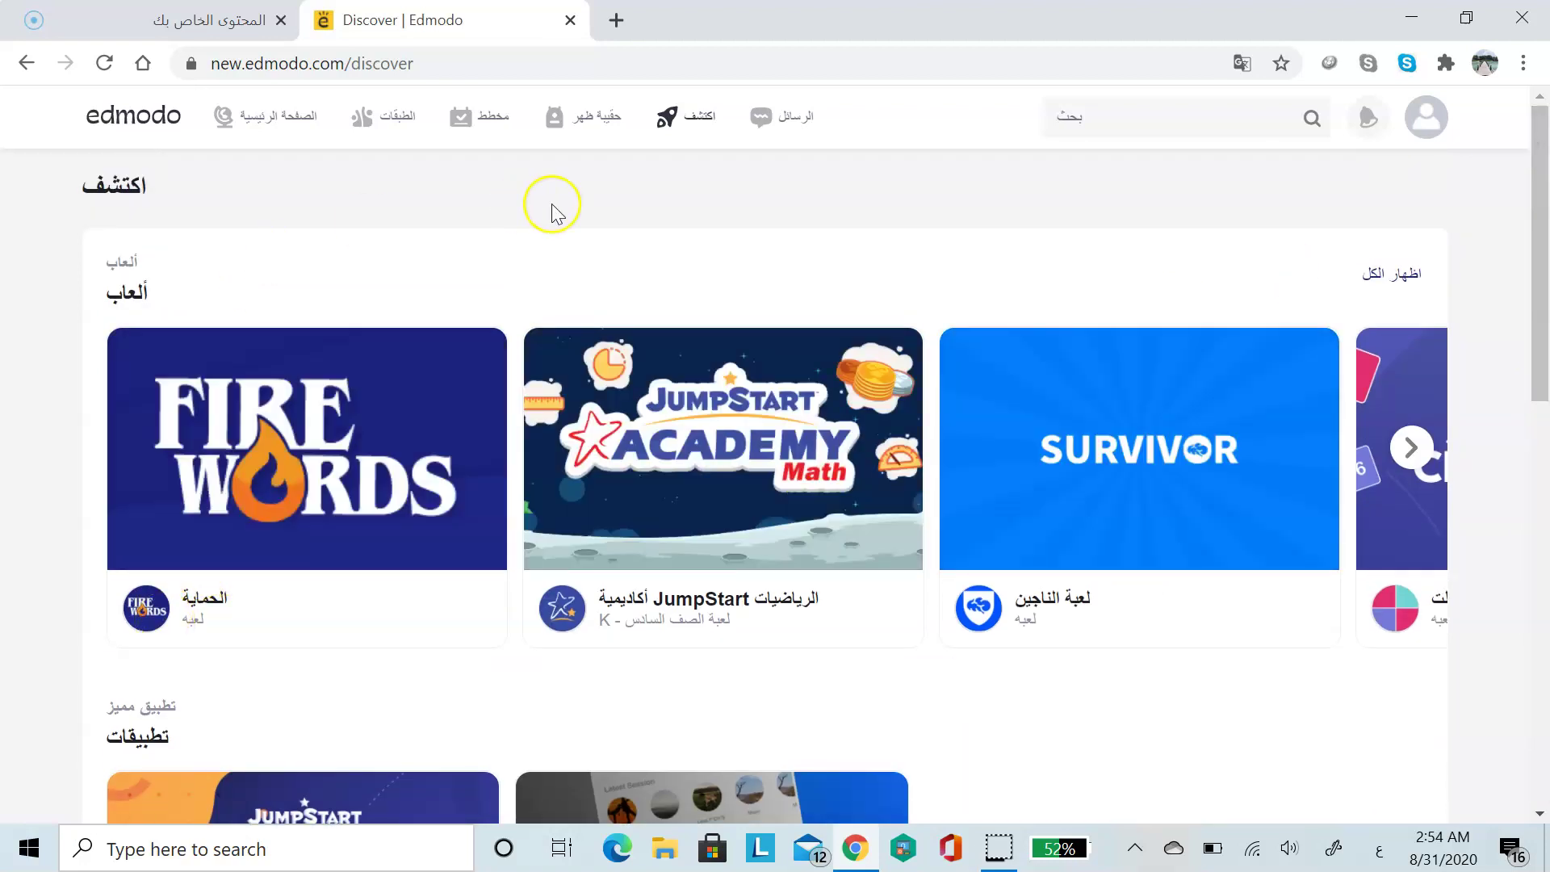
pyautogui.click(772, 123)
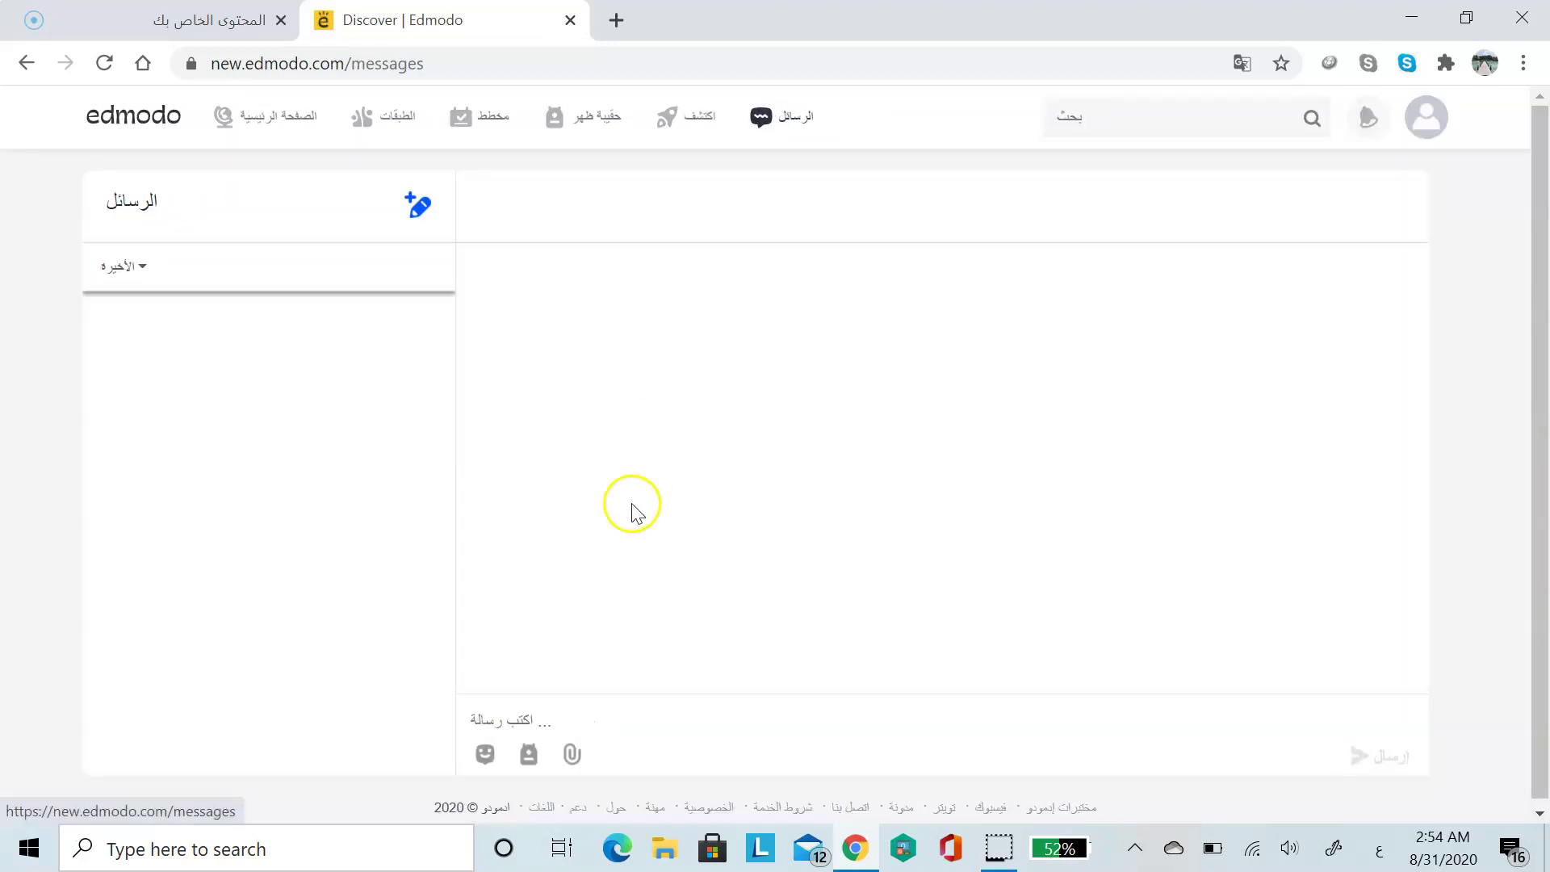
# Look through the message composer's backpack attachments, computer file attachments and emoticons, leaving the message empty
pyautogui.click(533, 755)
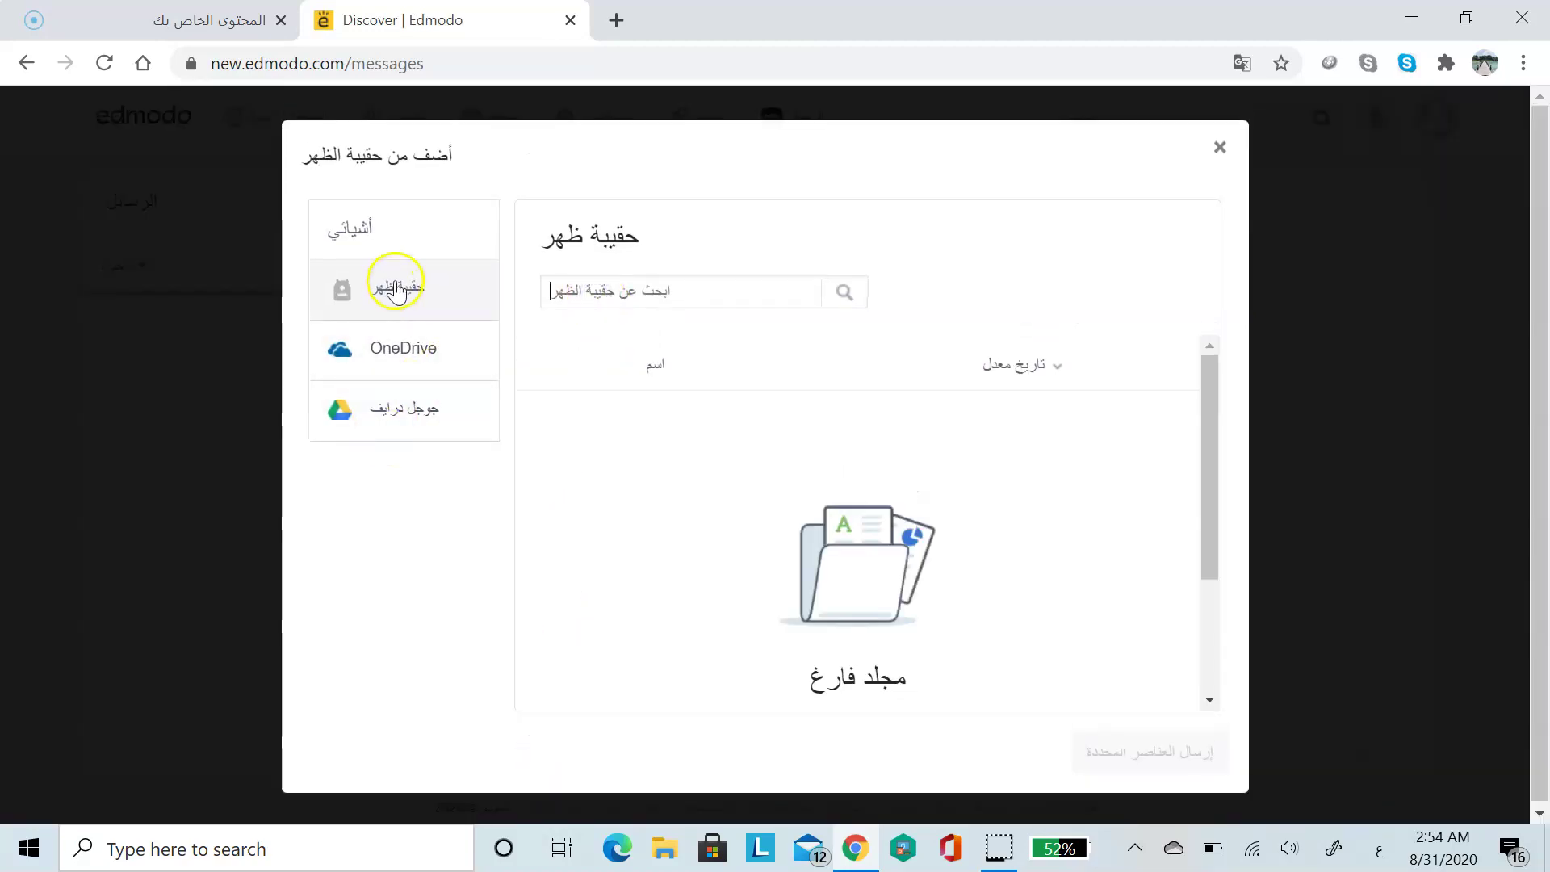
pyautogui.click(1217, 152)
pyautogui.click(573, 753)
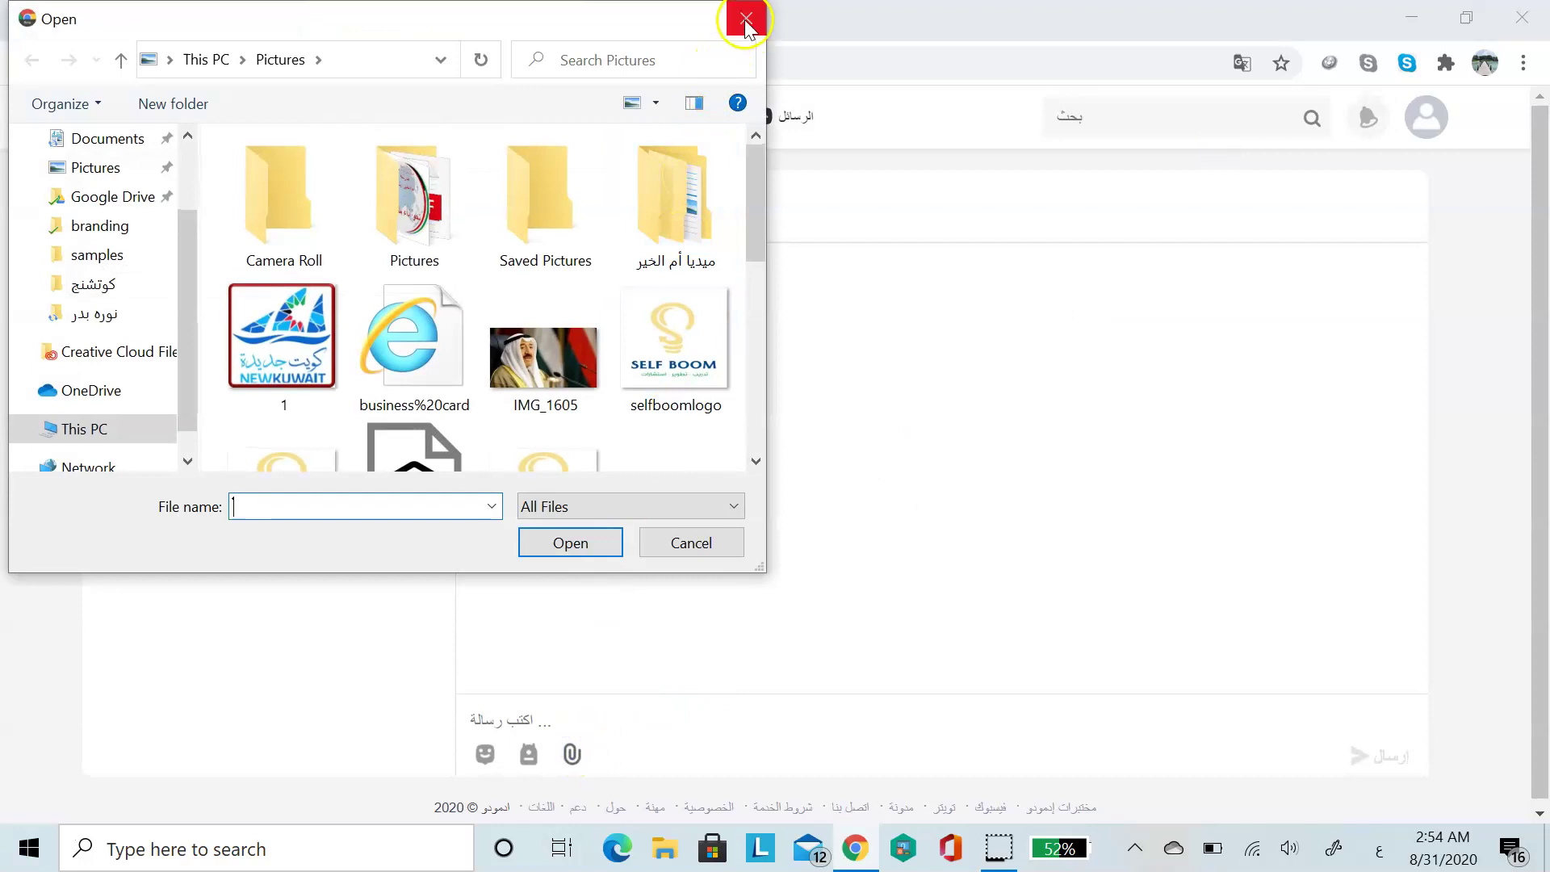
pyautogui.click(746, 22)
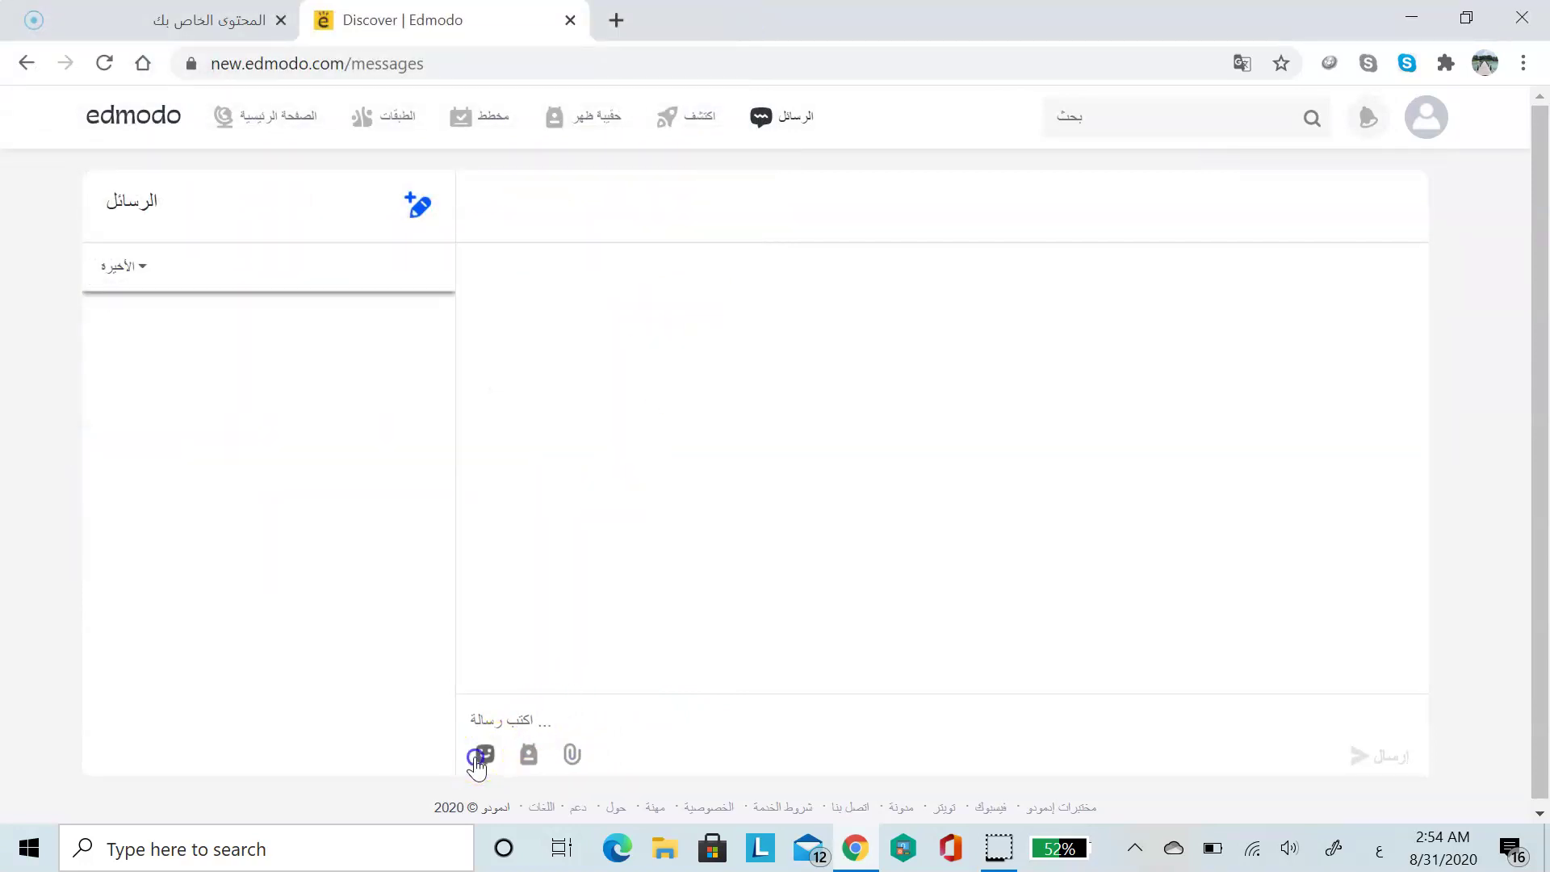
pyautogui.click(479, 762)
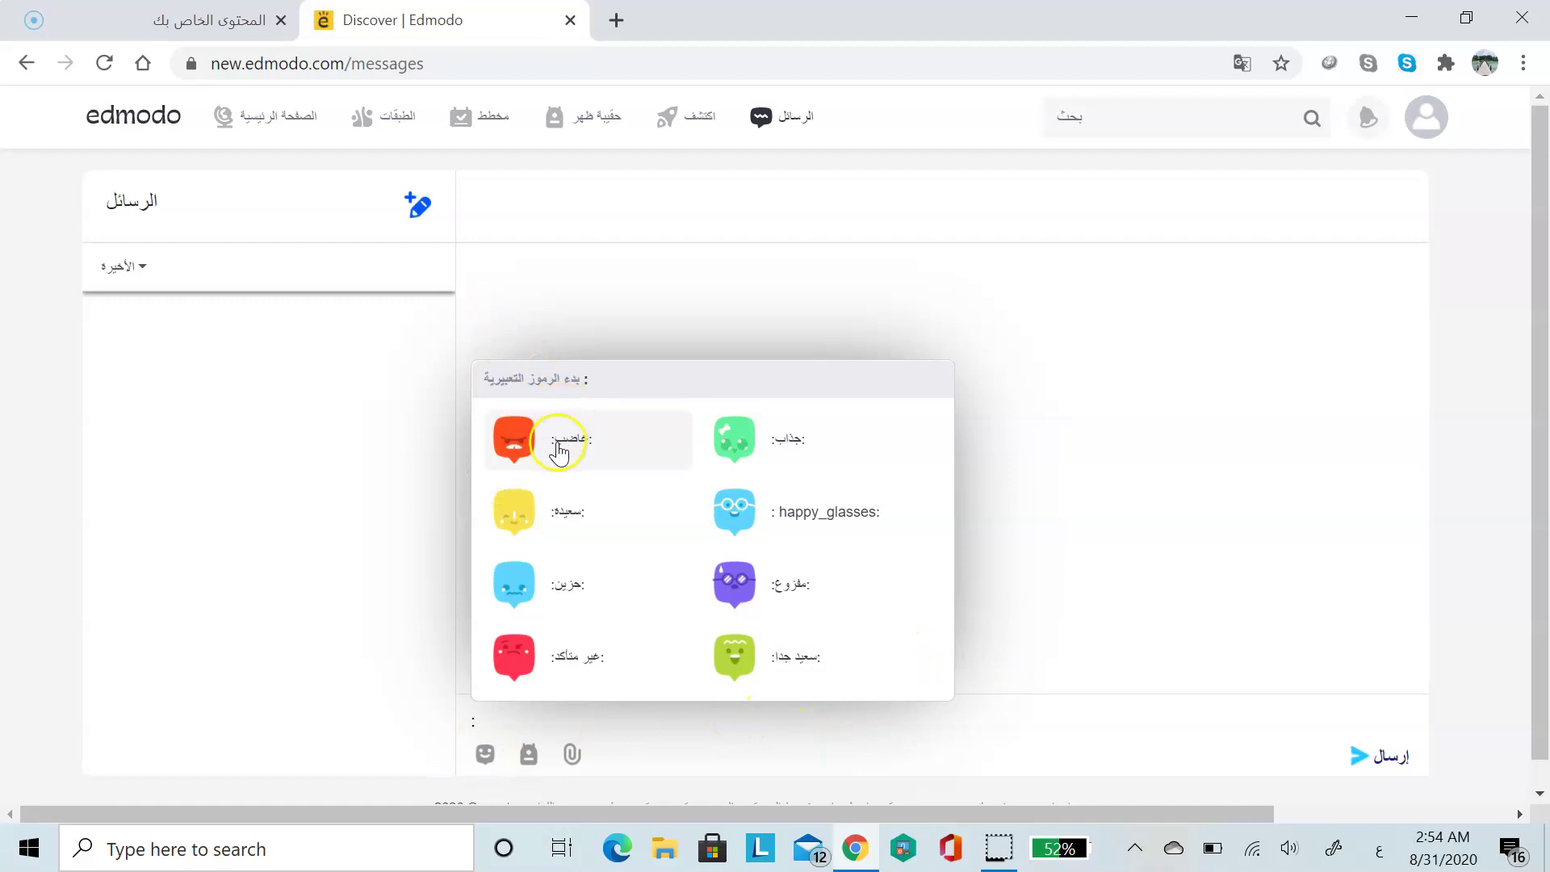
pyautogui.click(802, 658)
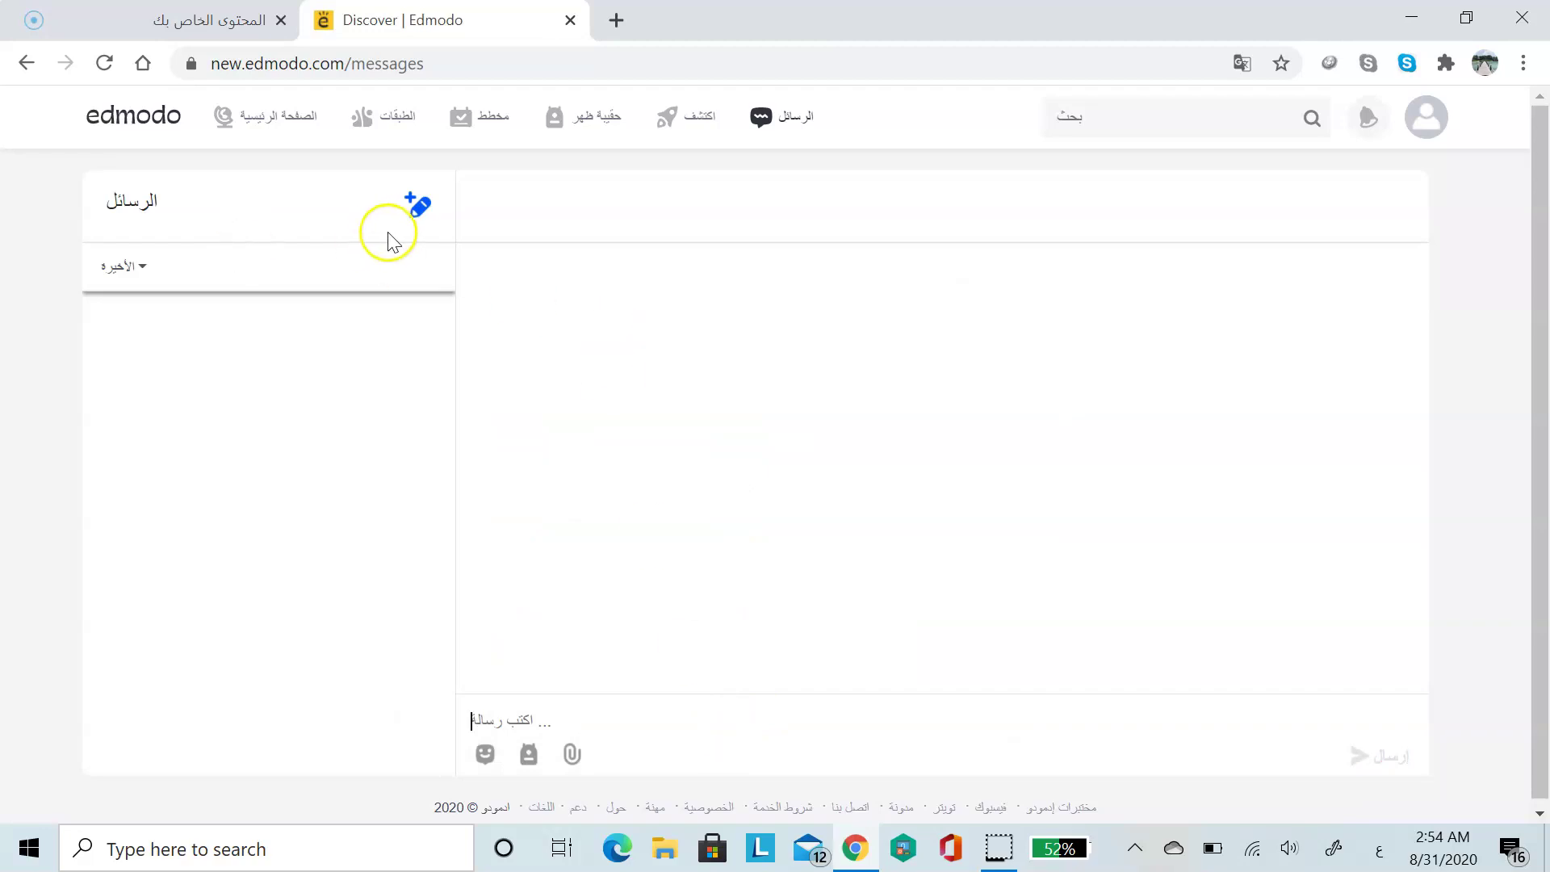
# Create a new message addressed to the teacher at Kuwait National Guard Language Center and send the text "السلام عليكم"
pyautogui.doubleClick(407, 216)
pyautogui.click(539, 217)
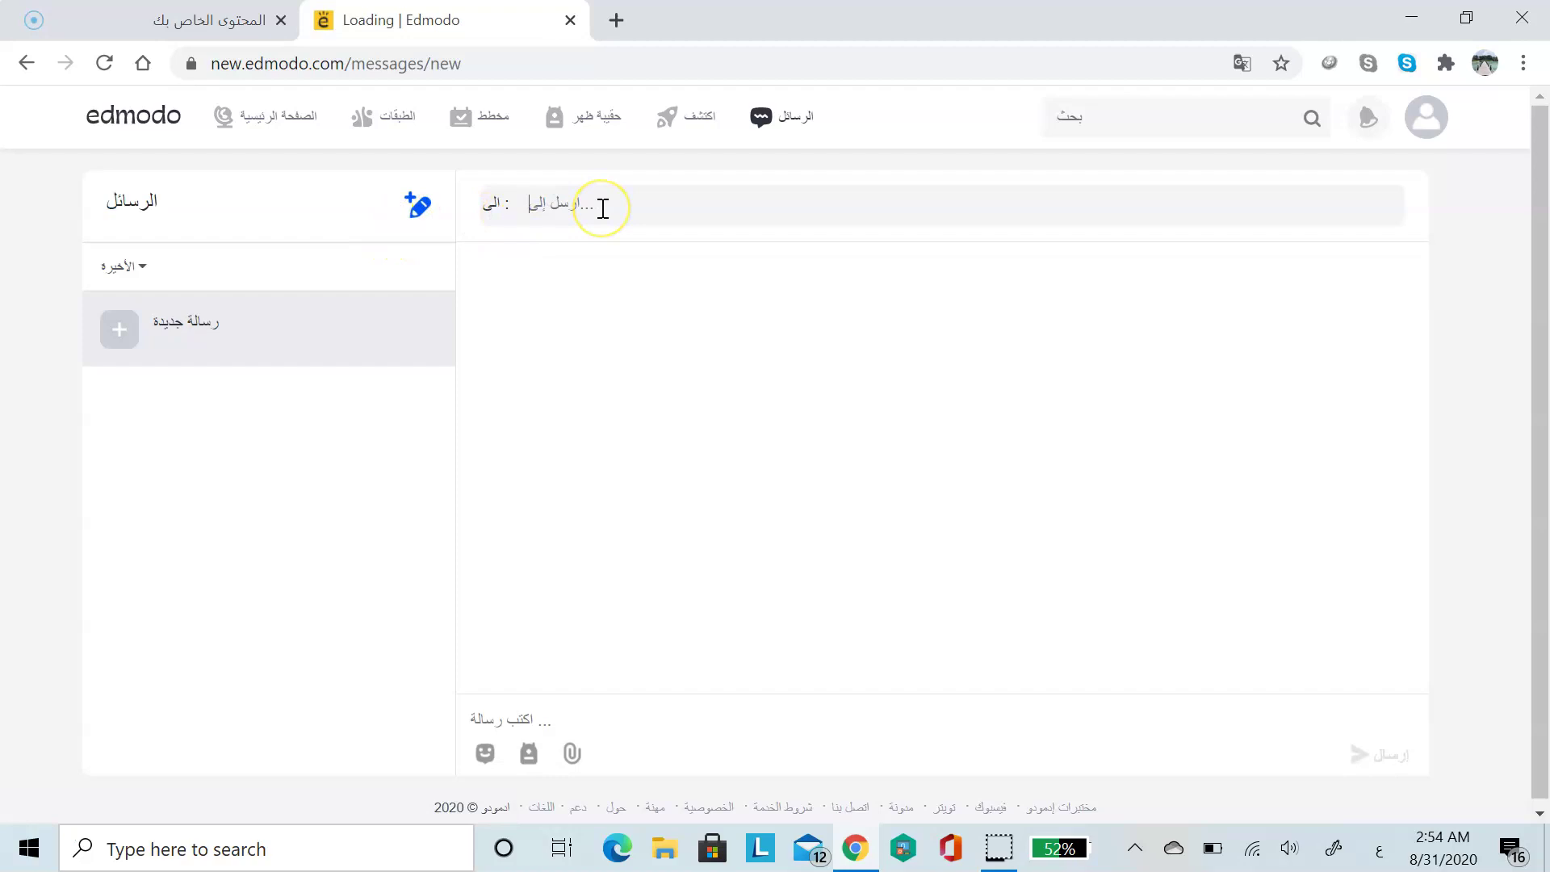
pyautogui.write('أو')
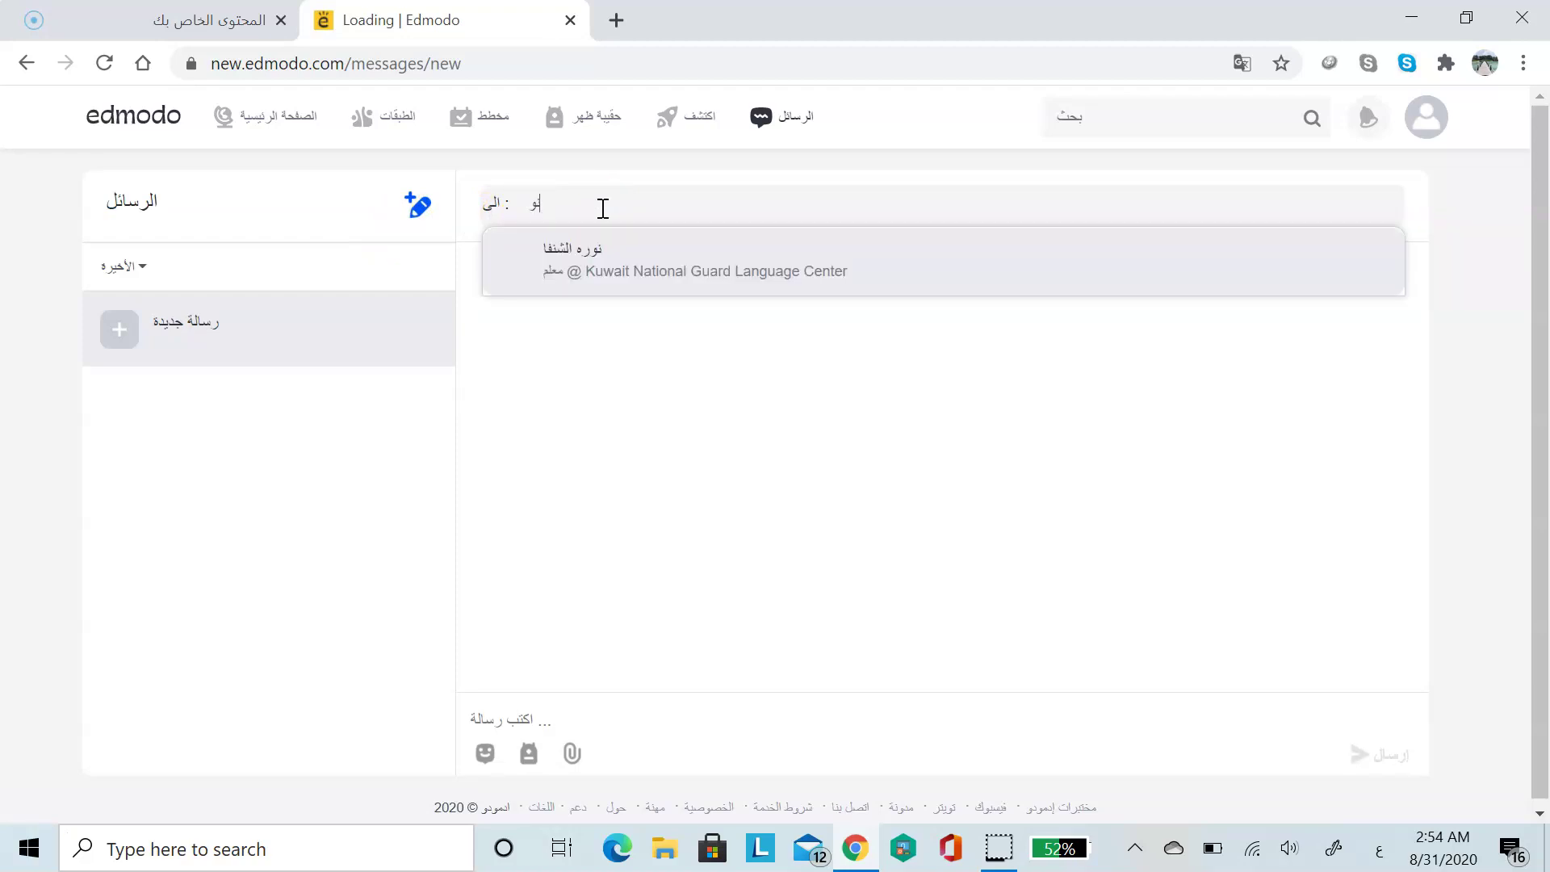
pyautogui.click(581, 279)
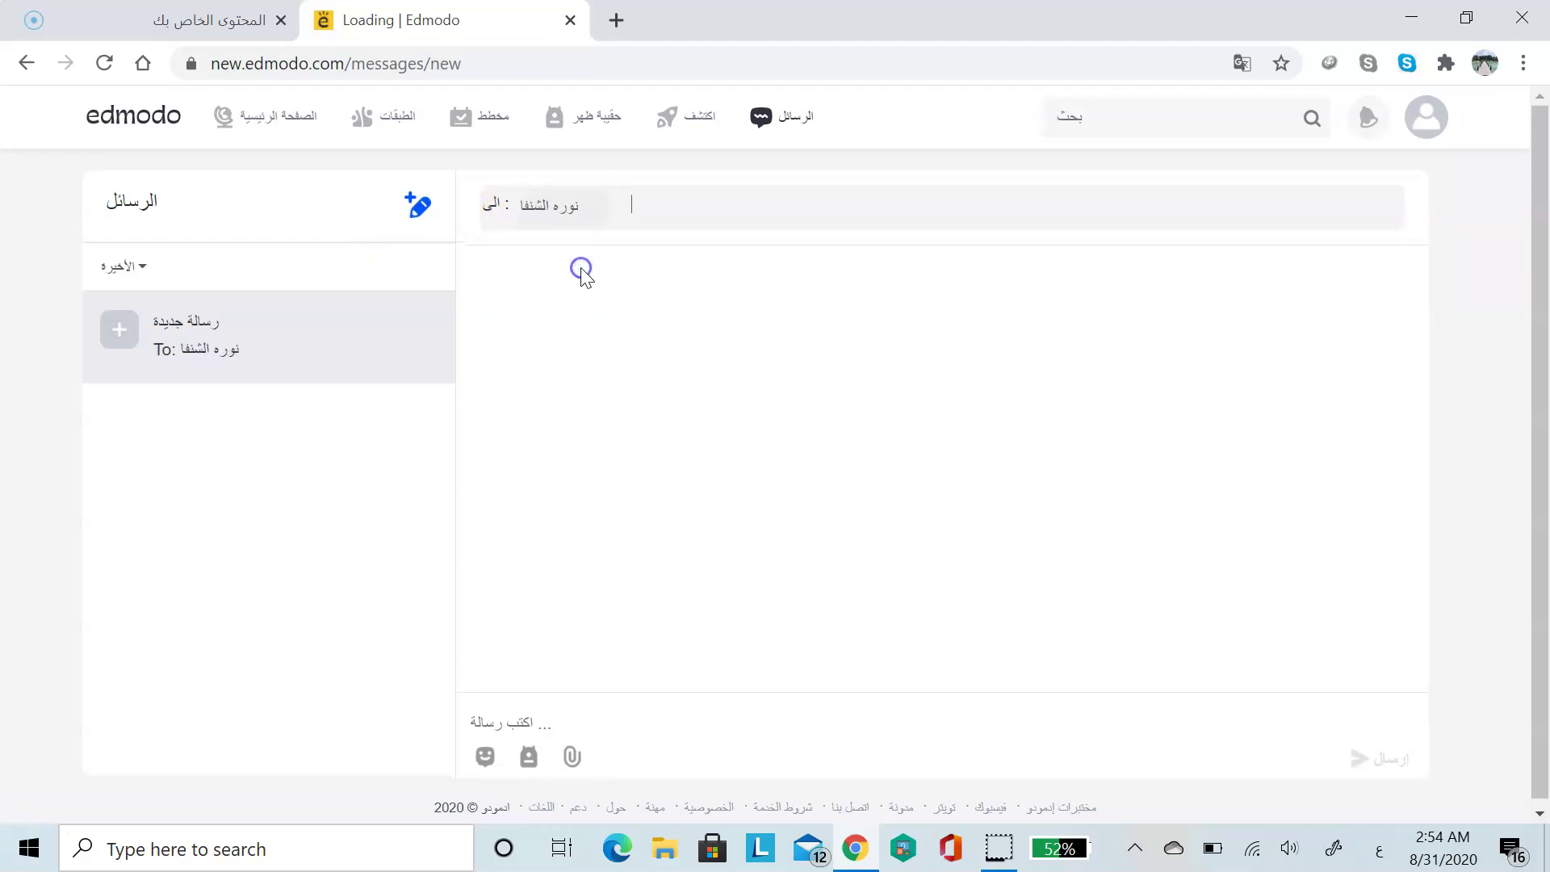
pyautogui.write('السلام عليكم')
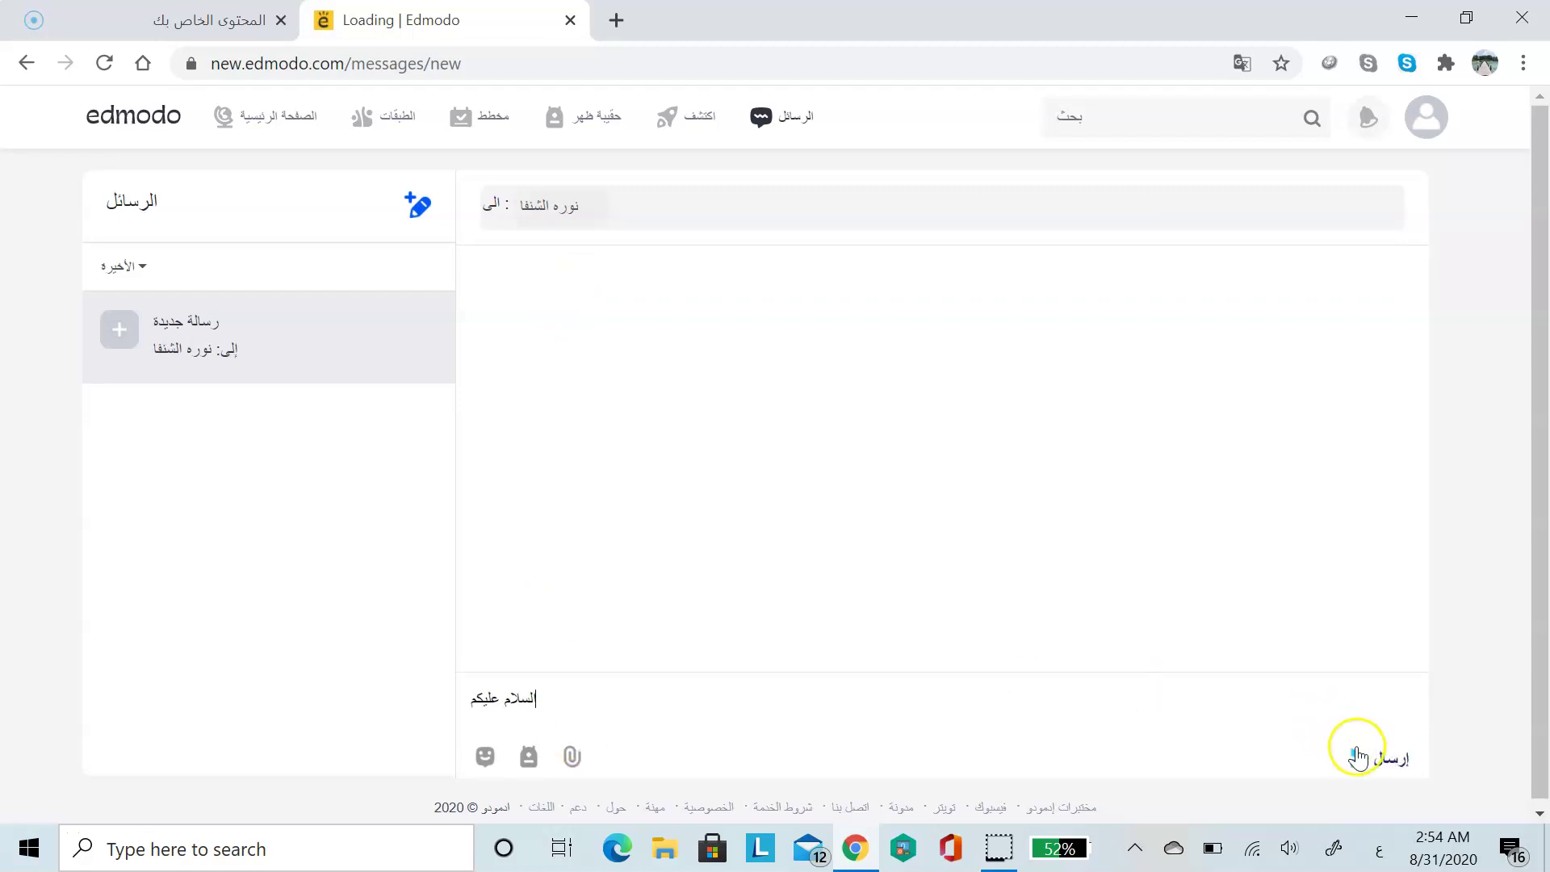
pyautogui.click(1370, 755)
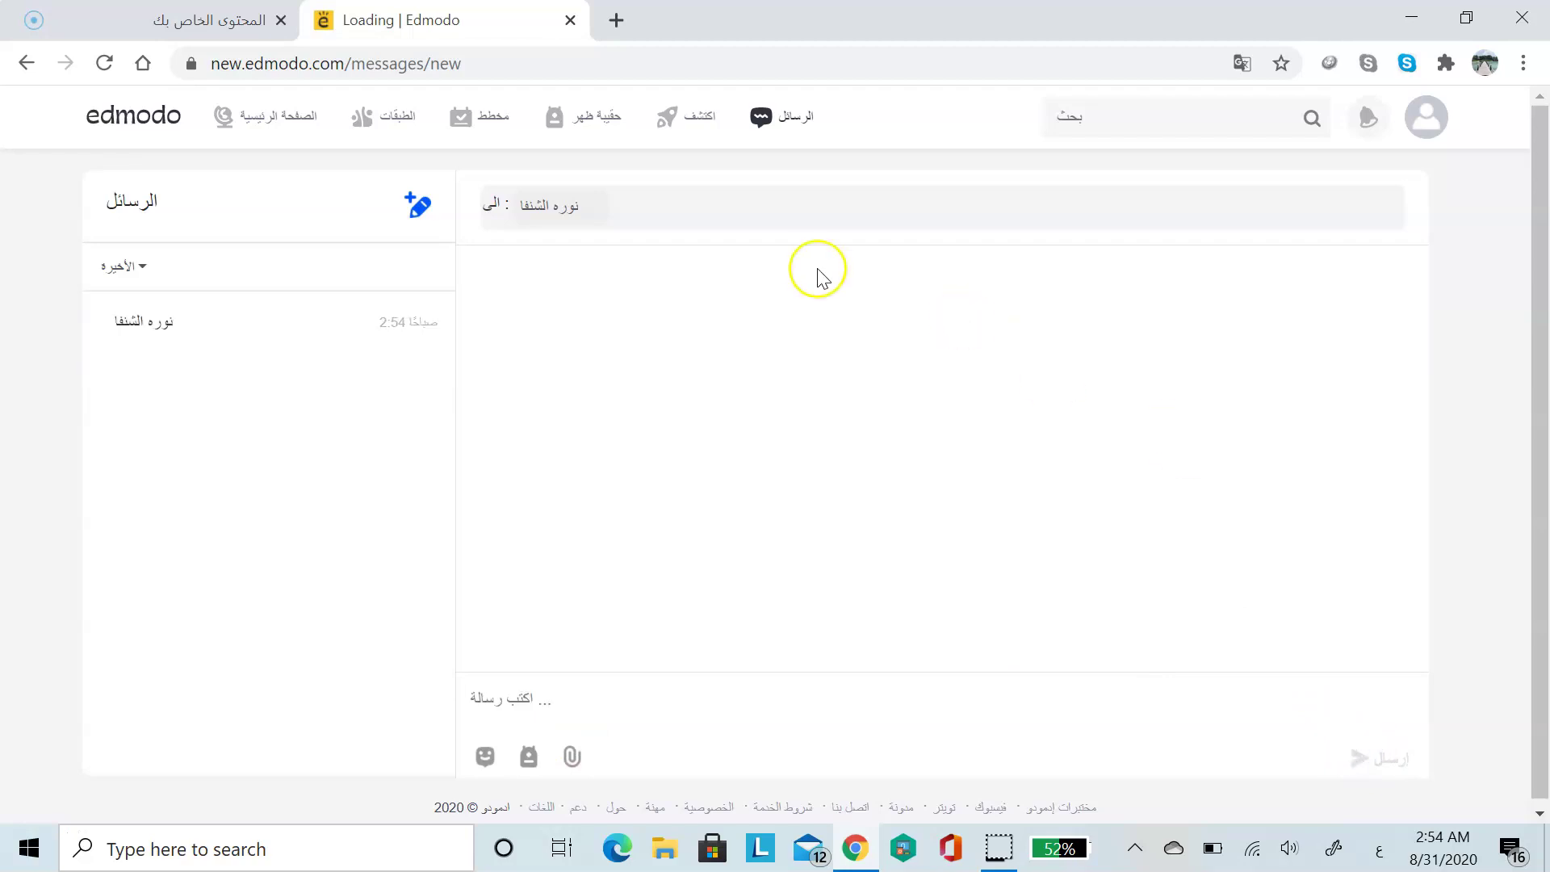